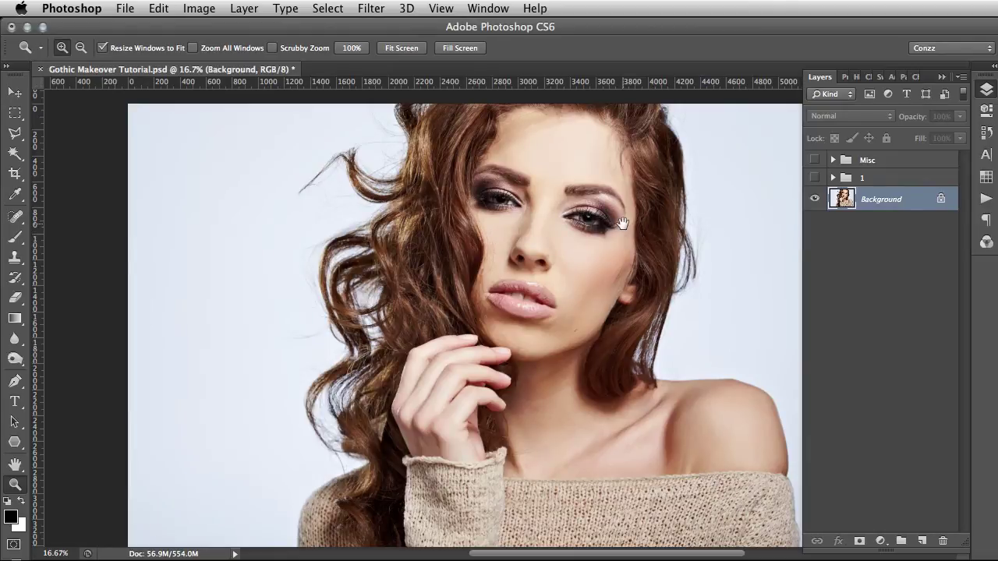
Step: Preview the before/after comparison and the finished gothic makeover, zooming in on the face
click(815, 161)
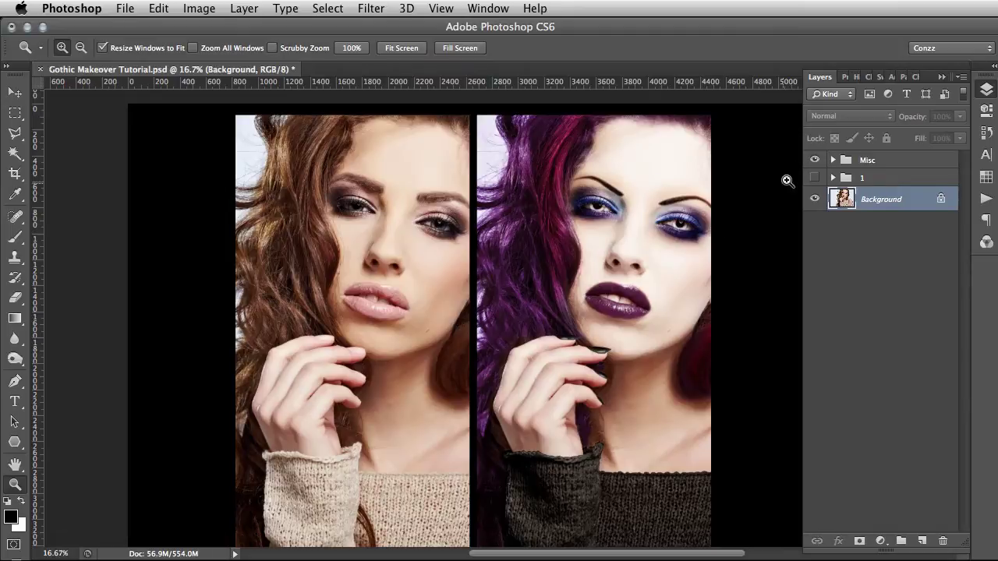
click(813, 163)
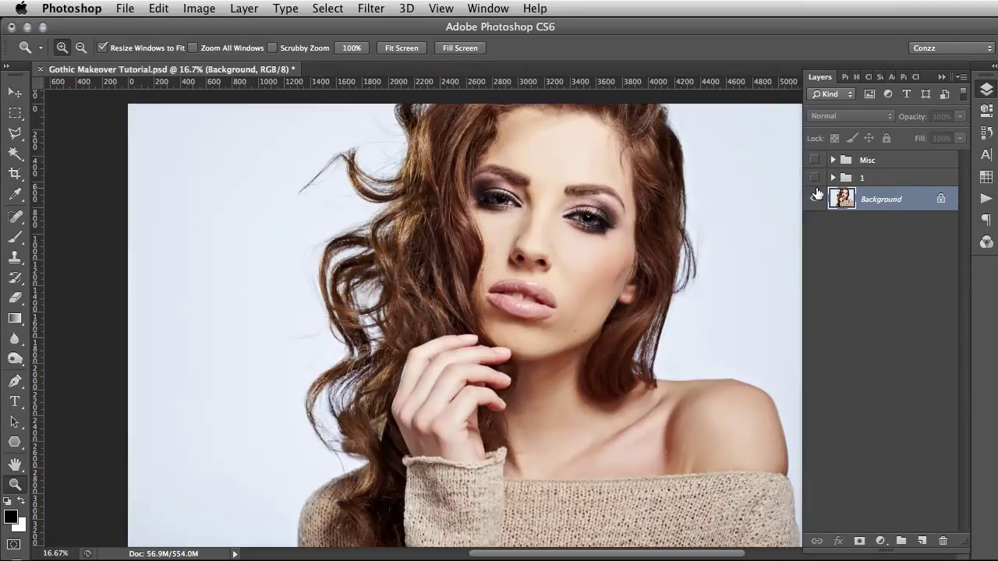
click(815, 179)
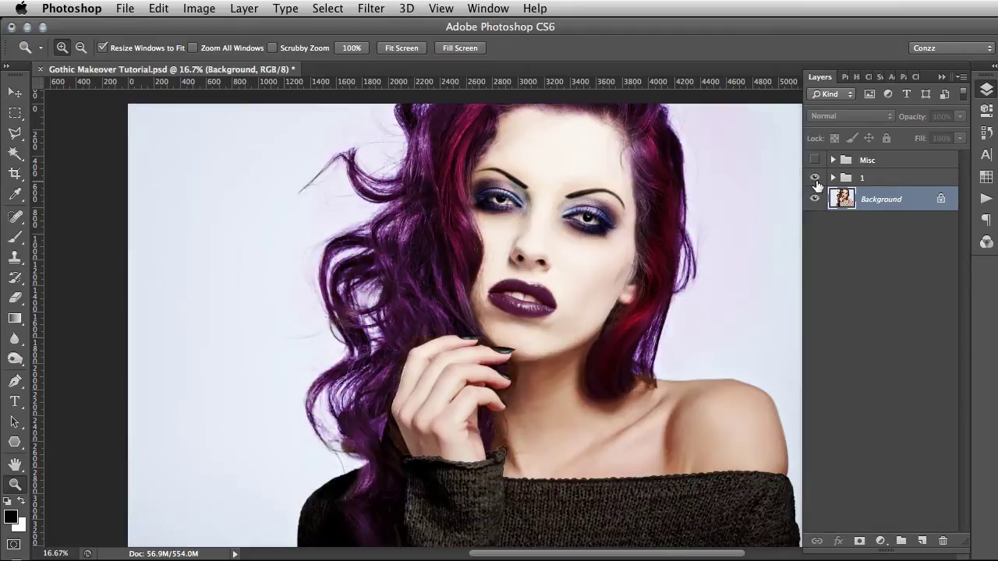
click(584, 226)
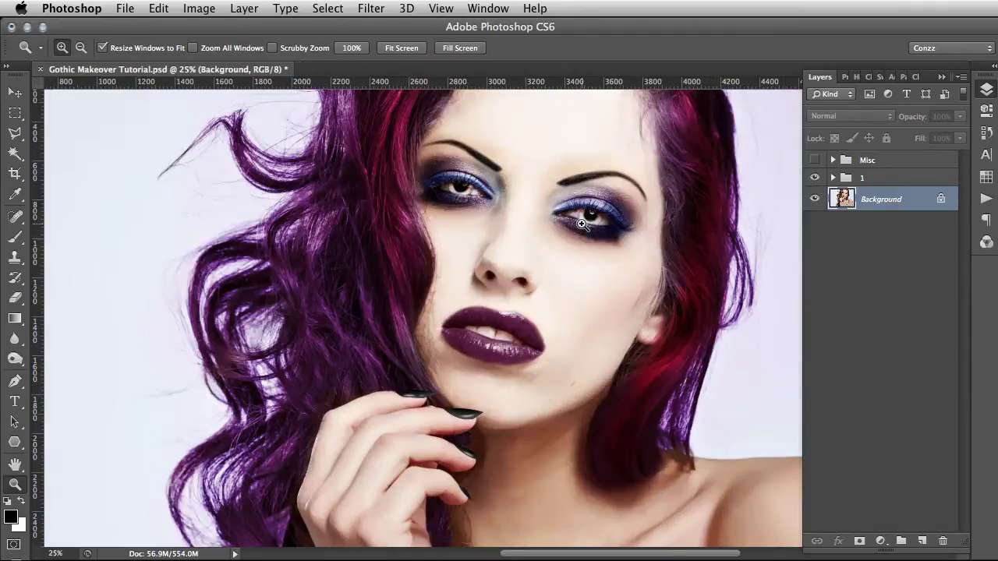
click(541, 220)
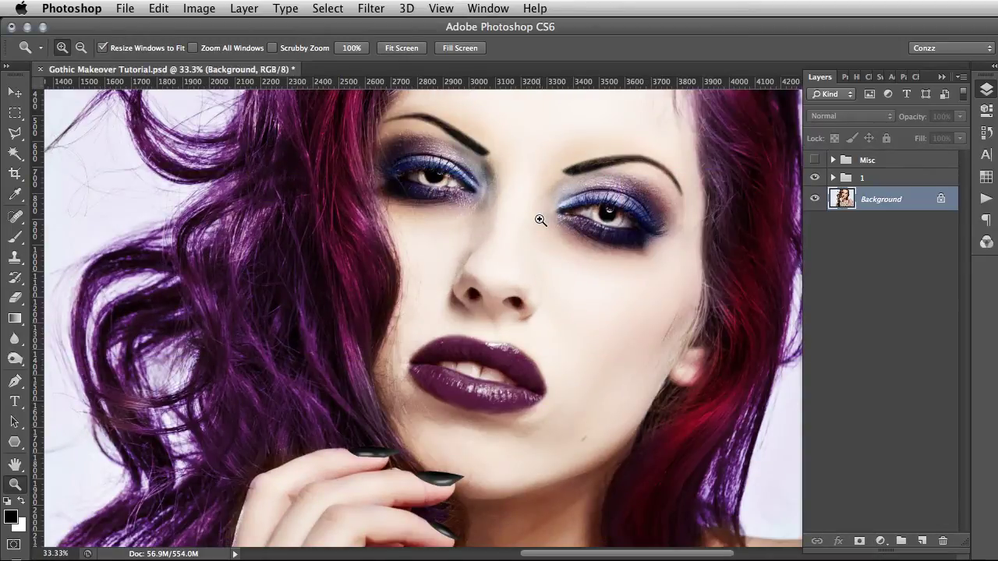
scroll(540, 220, down, 3)
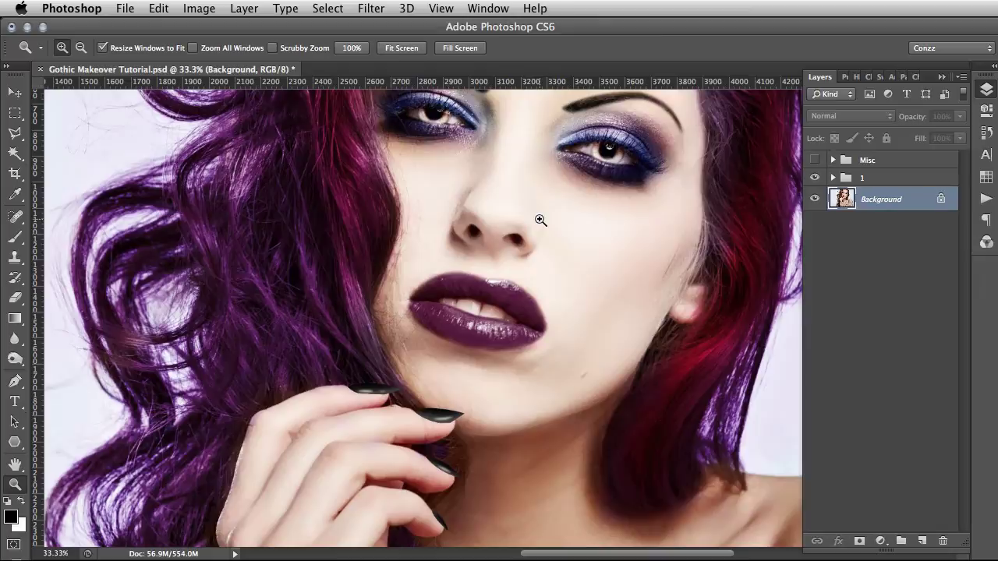
right_click(540, 220)
click(556, 223)
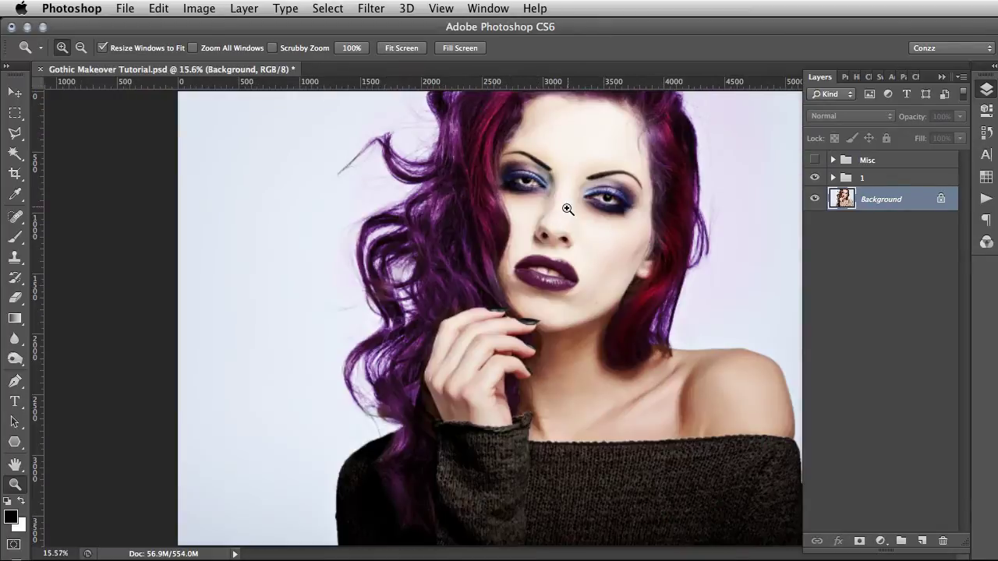
right_click(567, 208)
click(613, 268)
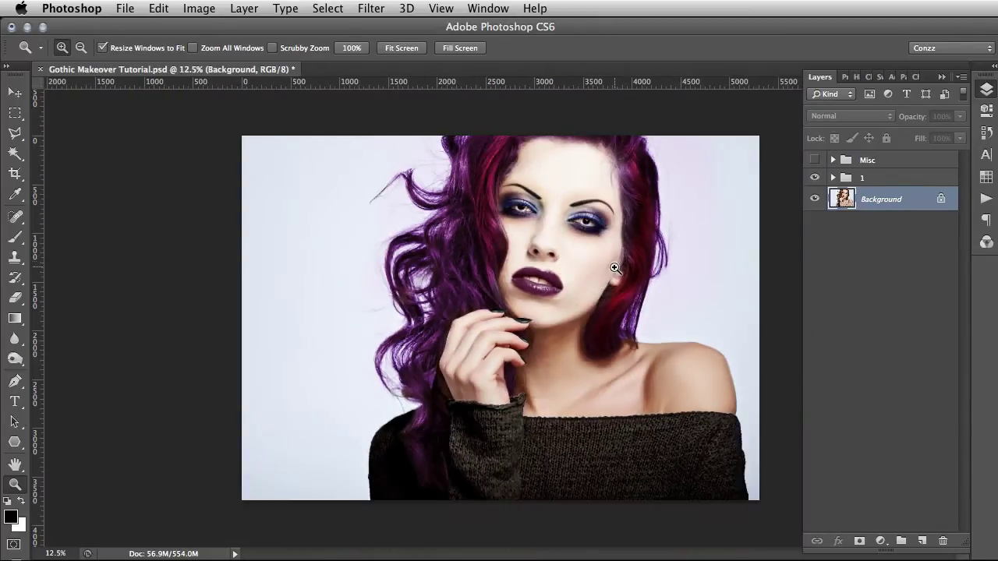
Step: Hide the gothic edit to view the original photo, zooming on the face then fitting to window
click(815, 179)
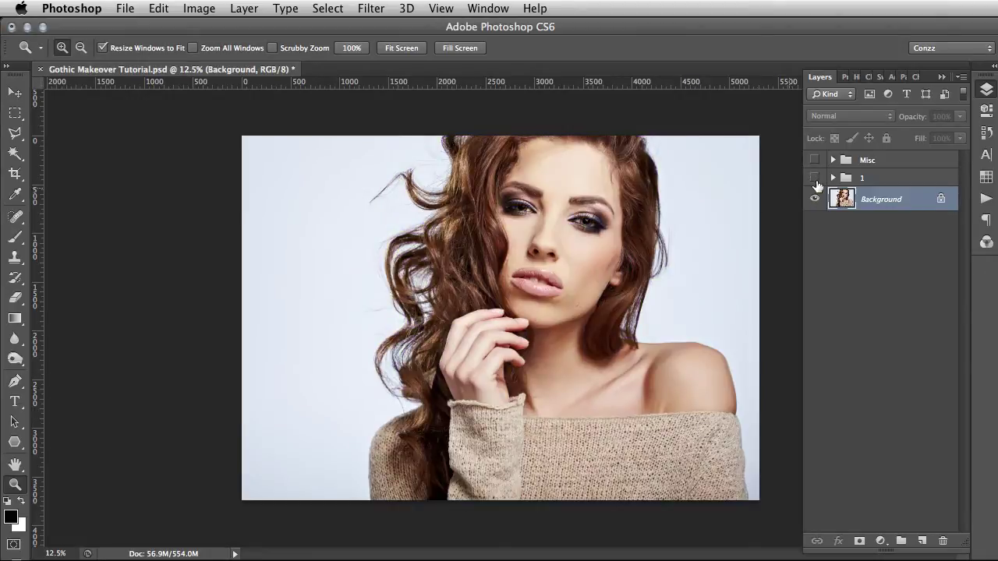
click(574, 244)
click(572, 246)
click(572, 247)
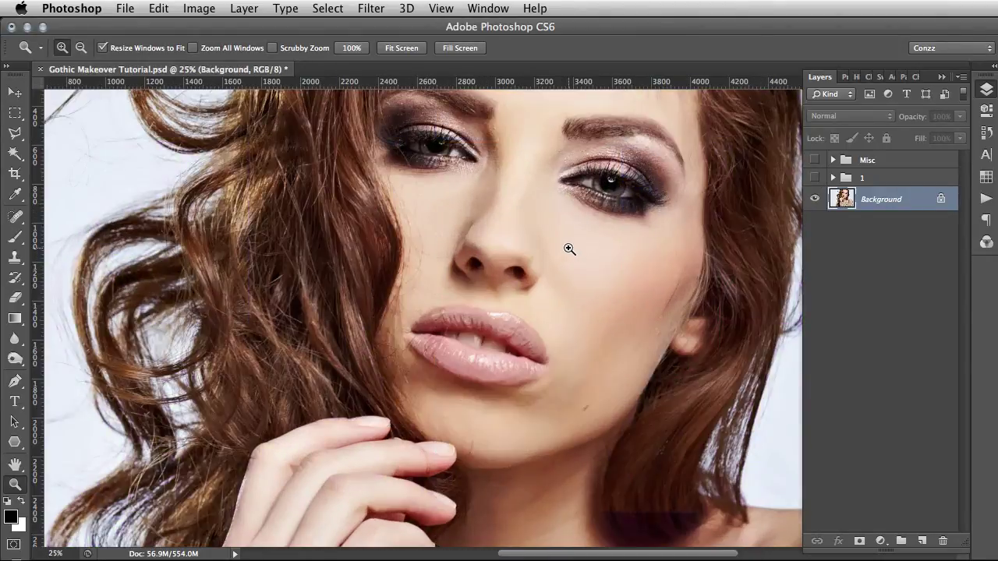
click(570, 248)
right_click(570, 251)
click(587, 252)
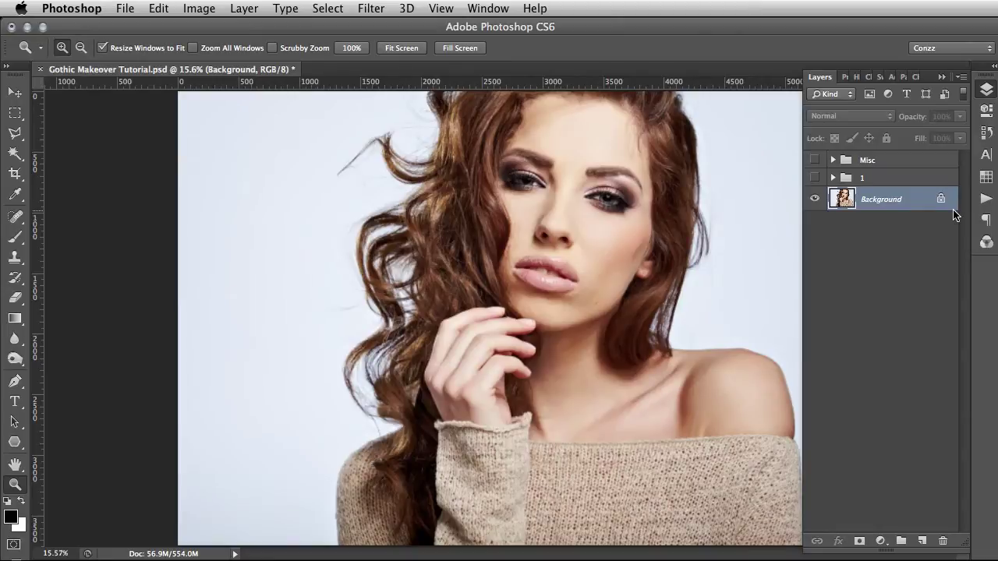
Step: Duplicate the Background layer and set the copy's blend mode to Screen
key(super+j)
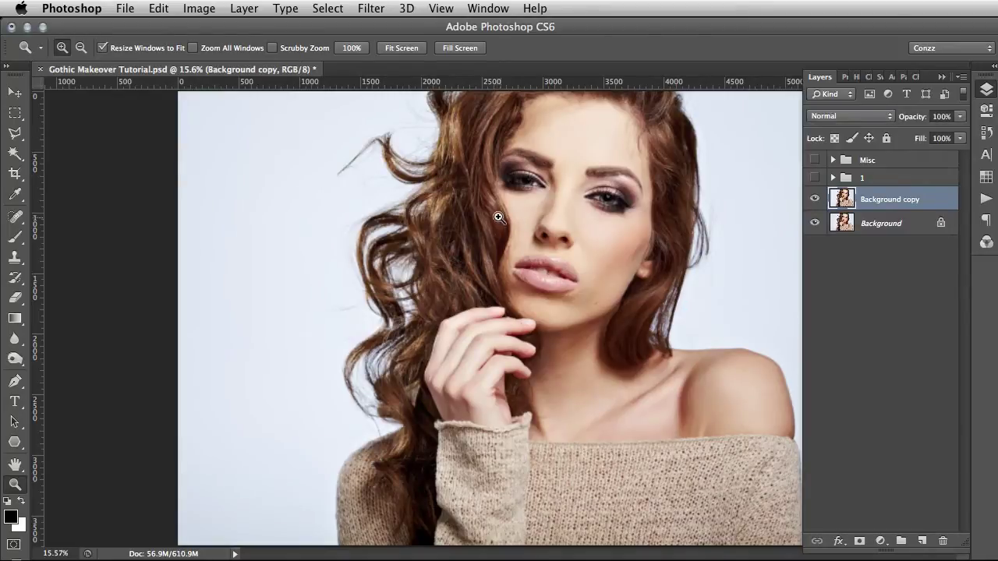
click(606, 309)
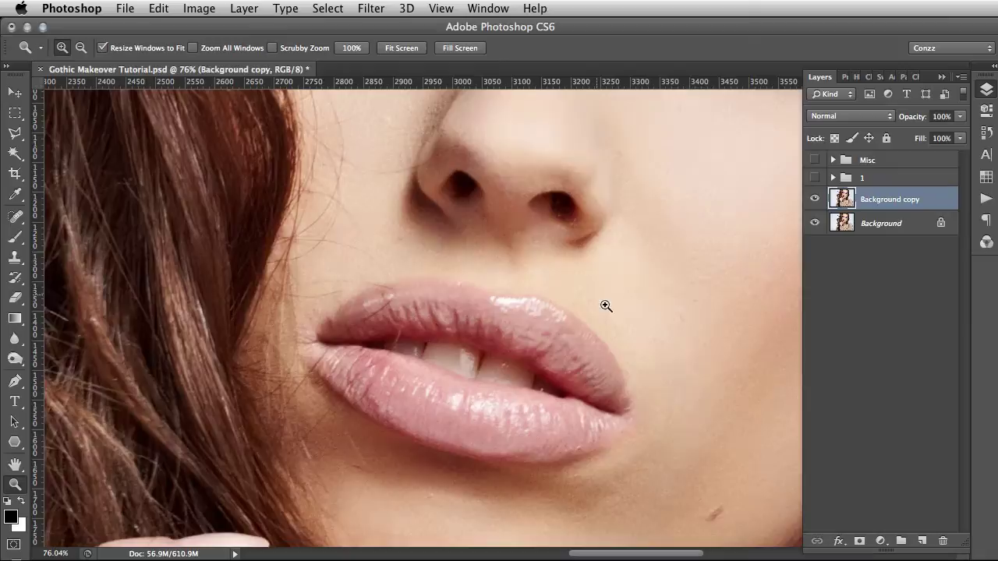
click(474, 348)
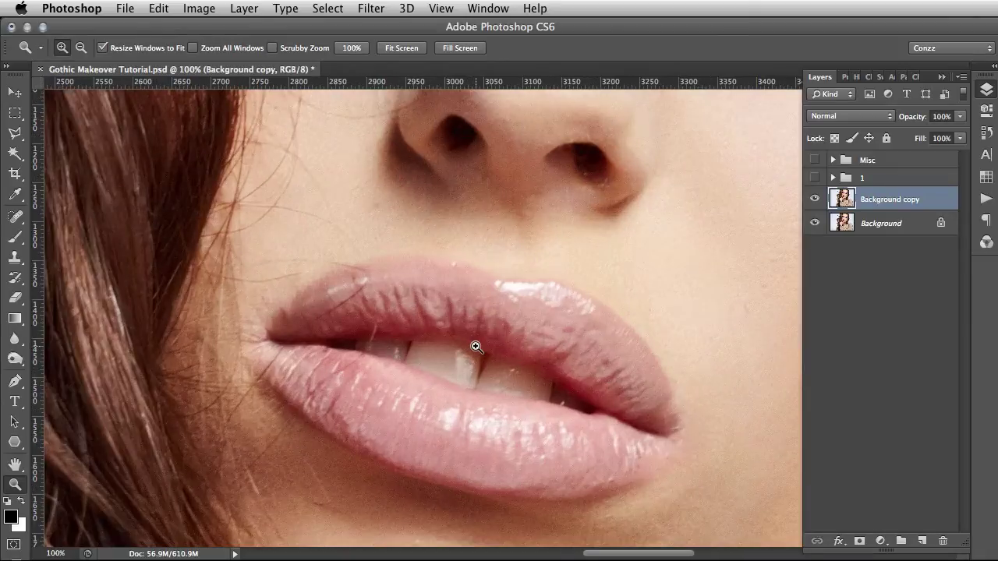
click(850, 116)
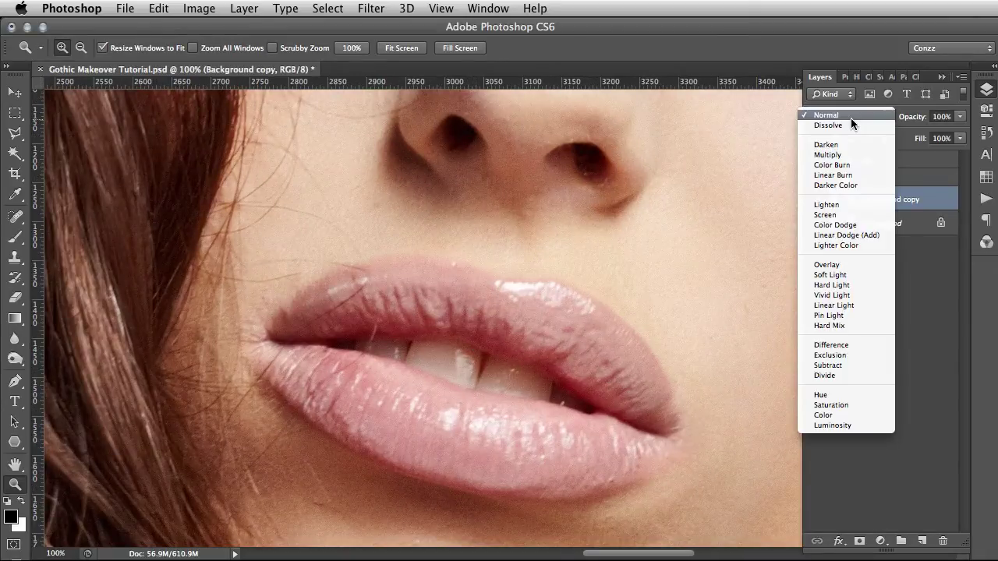
click(871, 215)
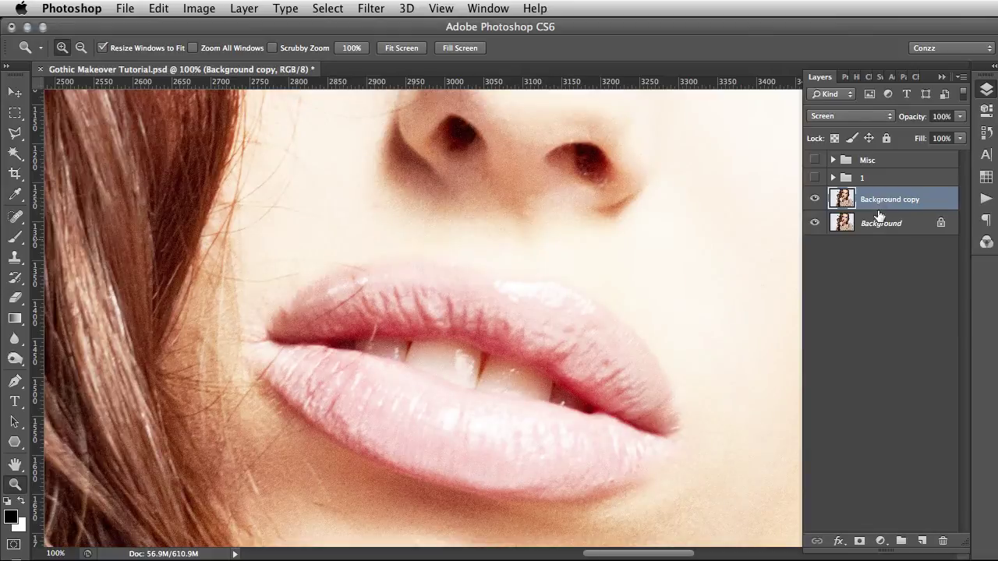
Step: Add a layer mask to the copy and rename it 'Teeth Whiten'
click(859, 540)
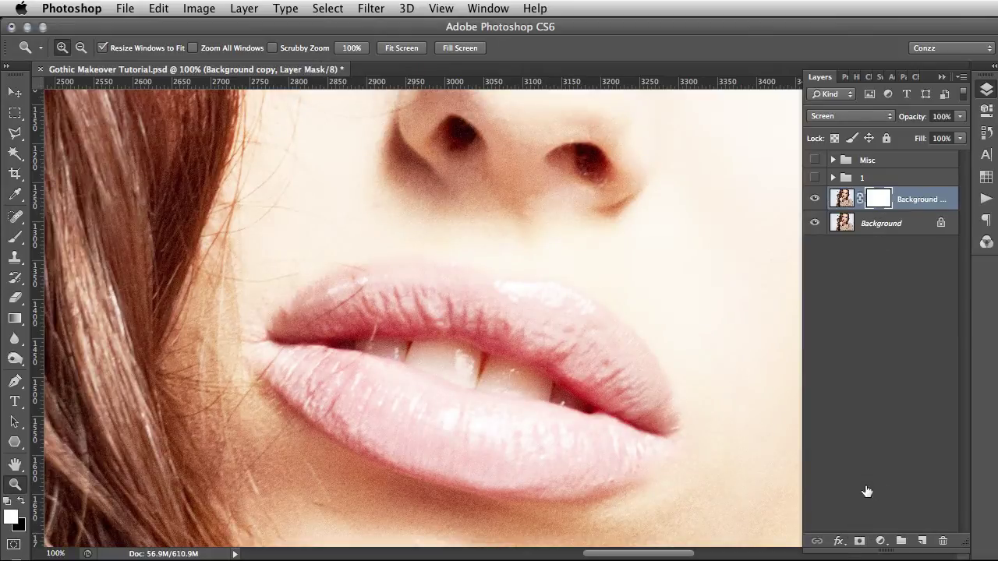
double_click(923, 199)
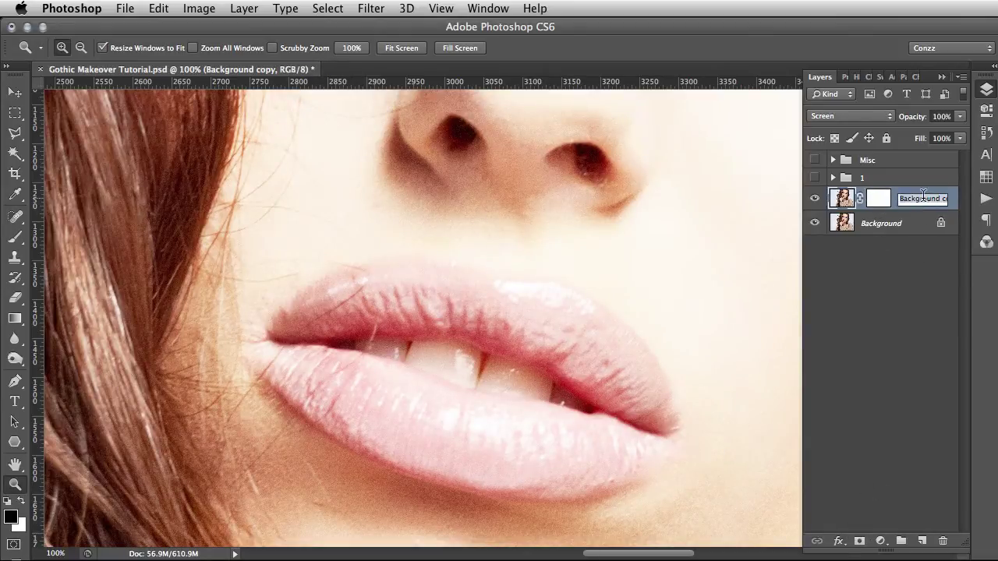
text(Teeth Whiten)
key(Return)
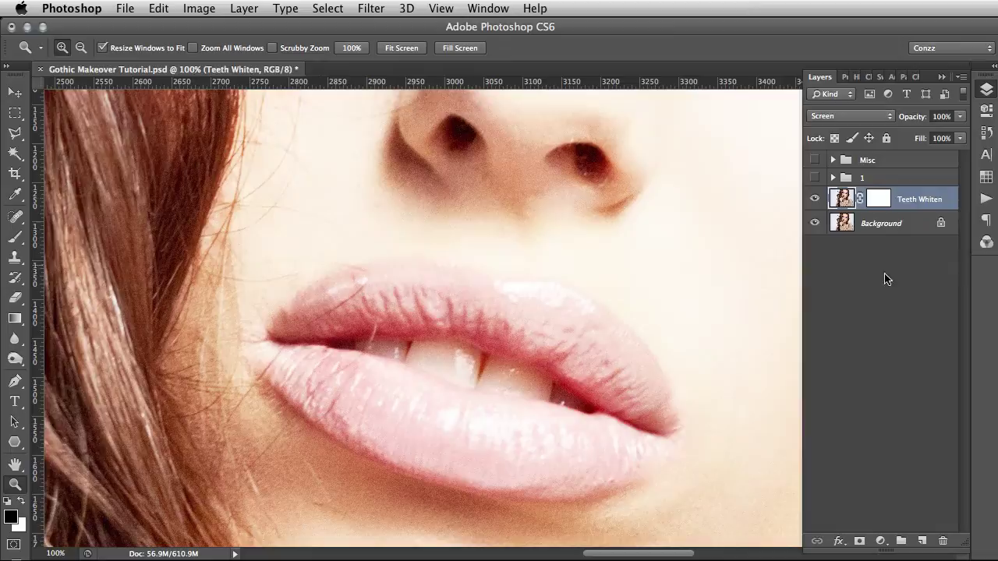
Step: Invert the Teeth Whiten mask to black and paint white over the upper teeth with a soft brush
click(880, 200)
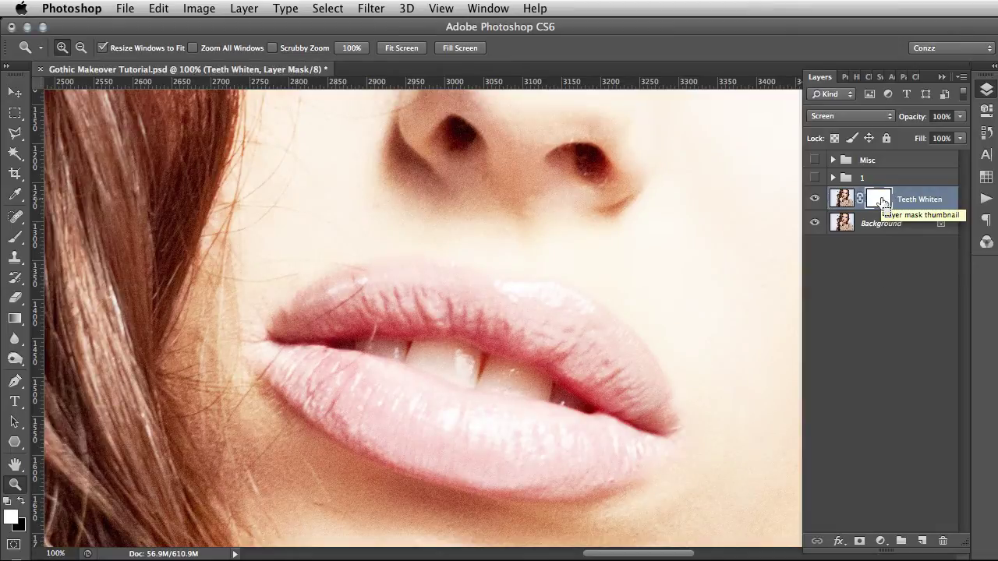
key(super+i)
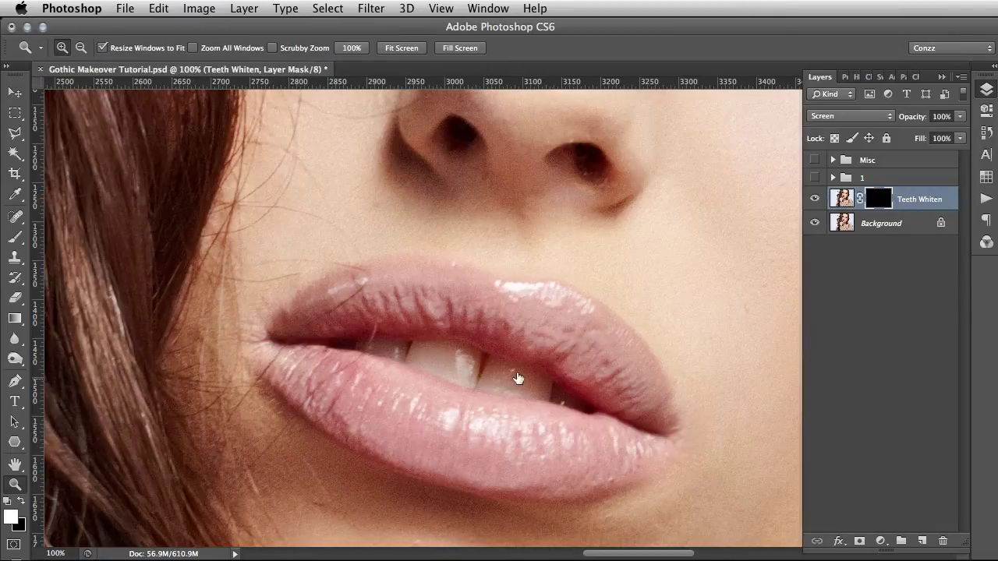
click(491, 374)
key(b)
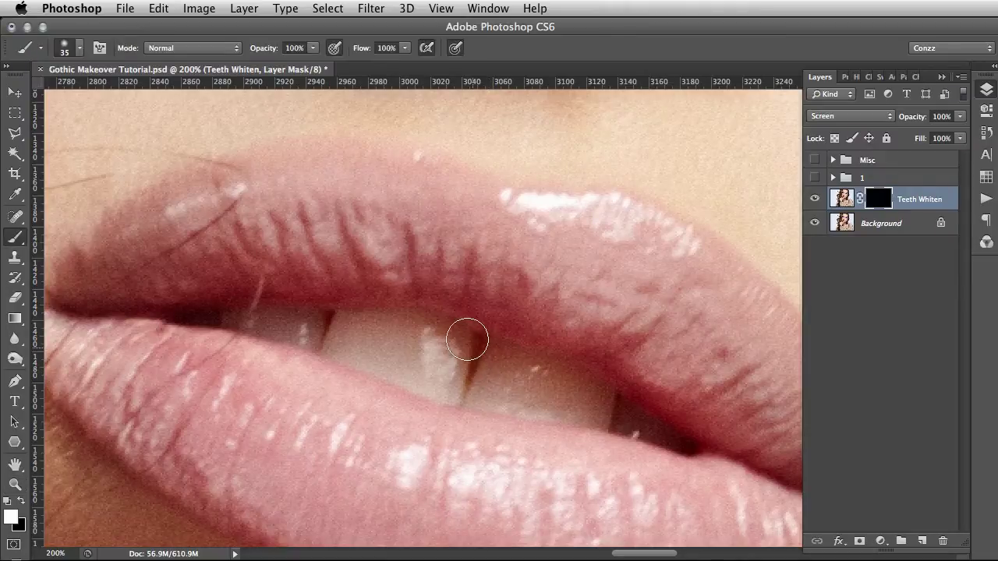
right_click(432, 338)
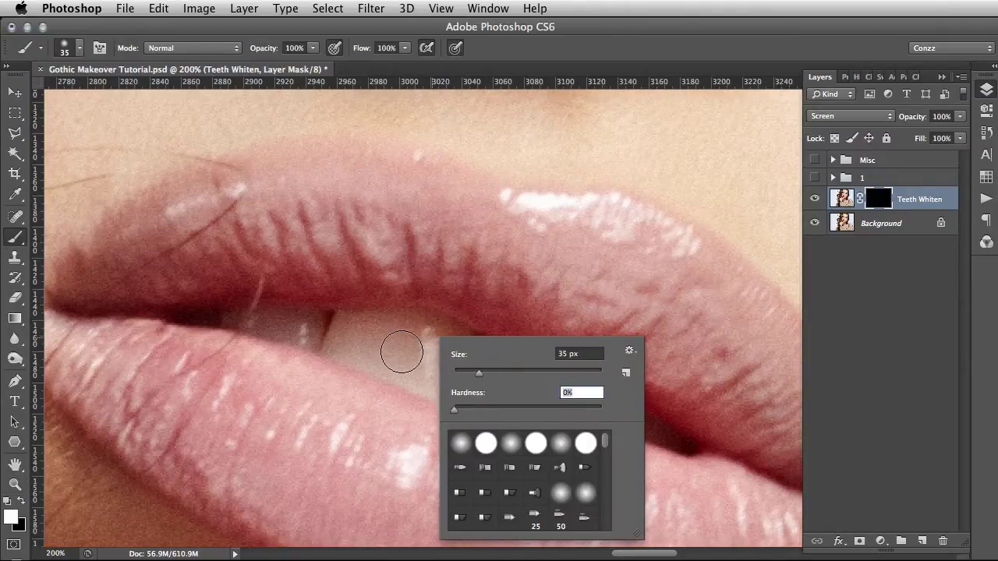
mouse_move(397, 350)
mouse_down()
mouse_move(364, 333)
mouse_move(234, 322)
mouse_move(325, 337)
mouse_move(342, 330)
mouse_move(330, 348)
mouse_move(446, 392)
mouse_move(355, 324)
mouse_move(591, 416)
mouse_move(593, 347)
mouse_up()
key(bracketleft)
key(bracketleft)
key(bracketleft)
Step: Lower the Teeth Whiten layer's opacity to 53%
key(super+minus)
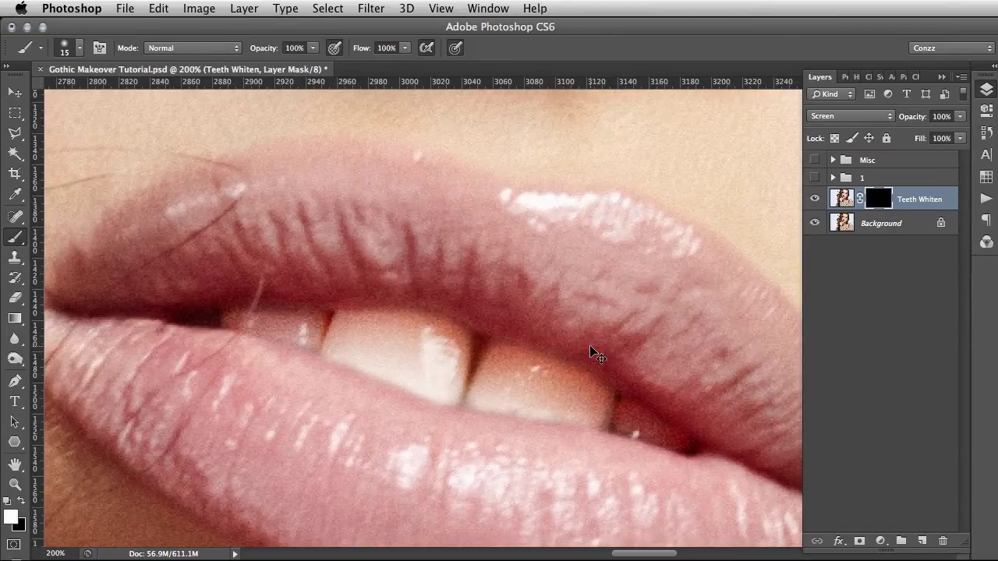
key(super+minus)
key(super+plus)
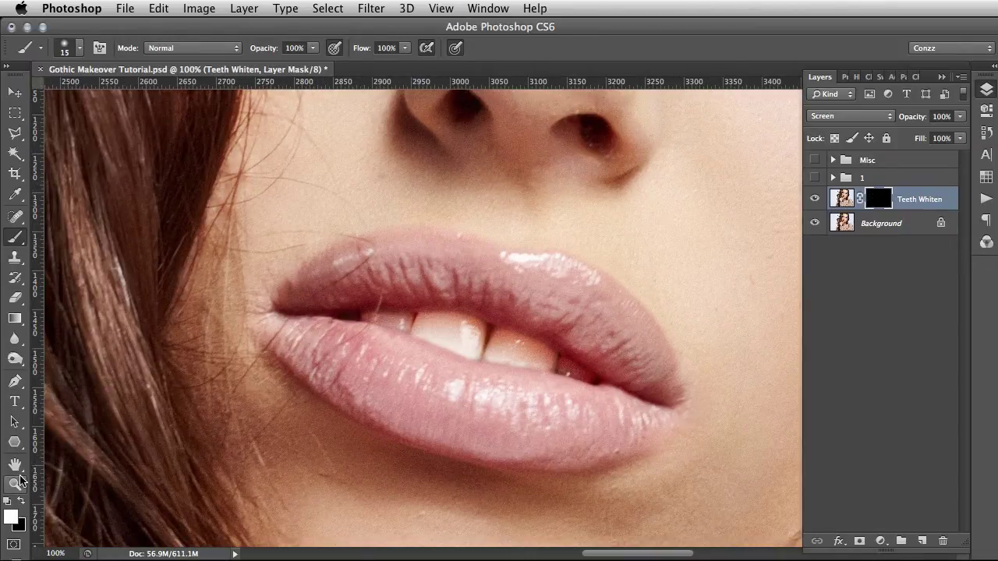
drag(390, 296, 437, 353)
key(super+minus)
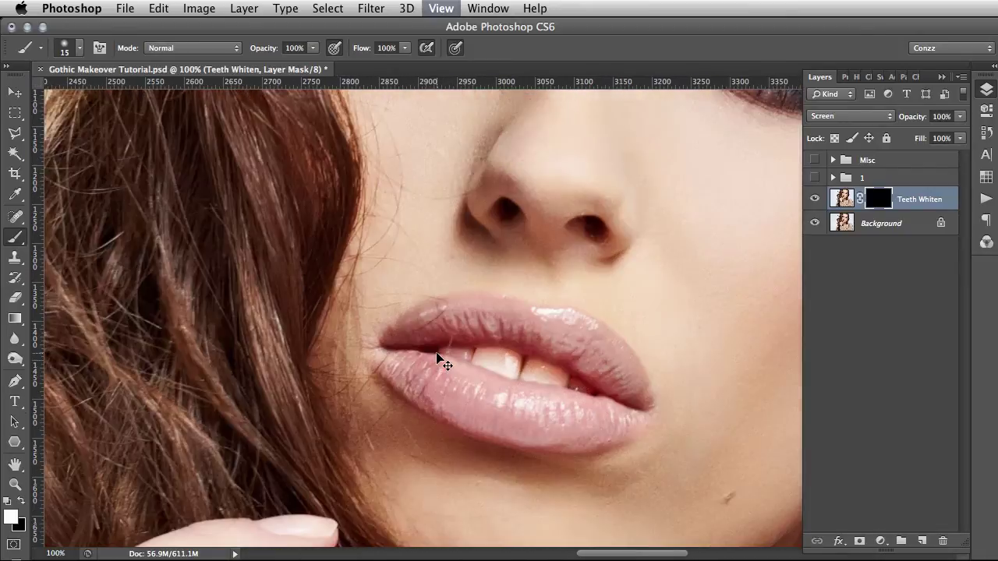
key(super+minus)
key(super+minus)
key(super+minus)
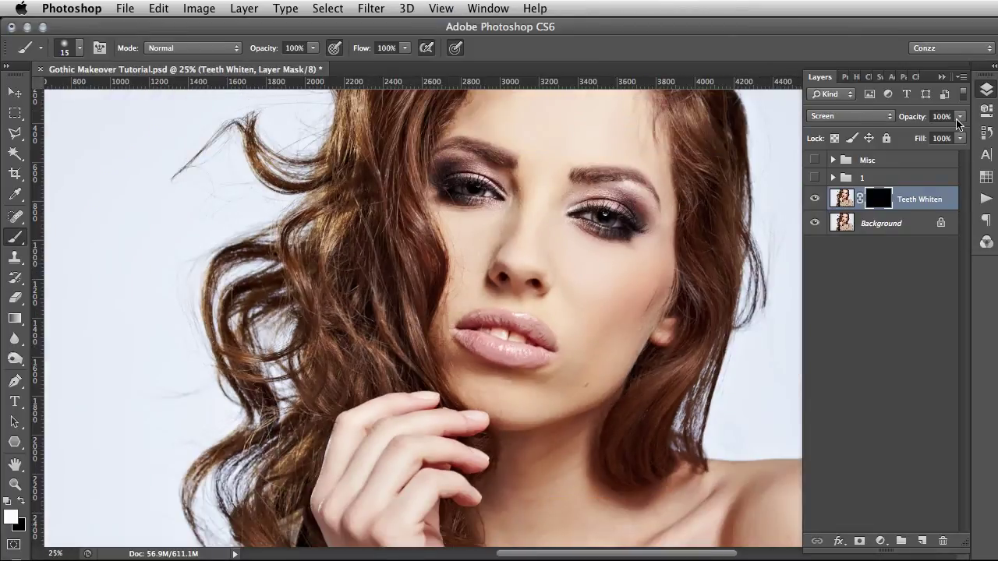
drag(958, 123, 926, 138)
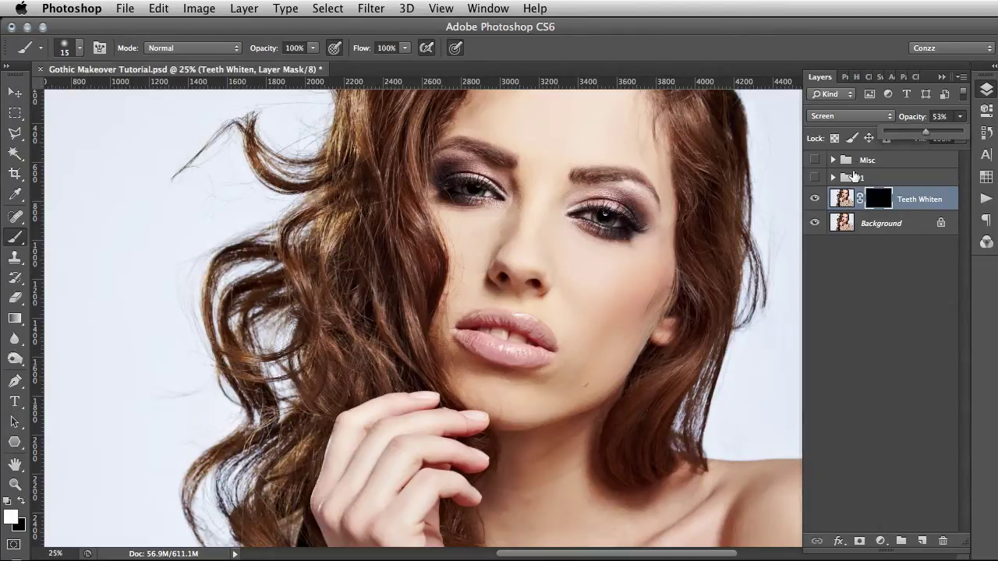
Step: Select the Background layer and zoom in close on the left eyebrow
click(882, 224)
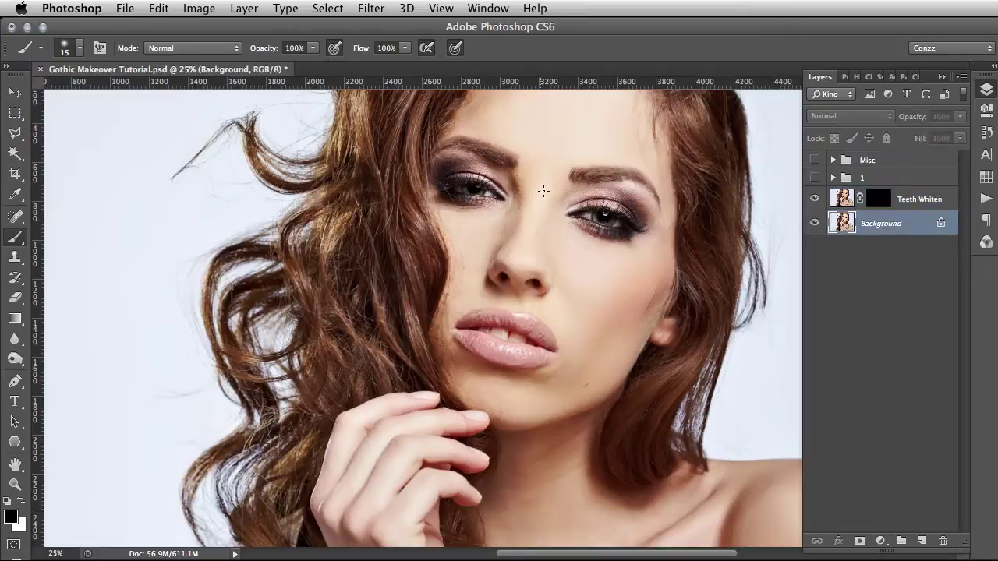
click(15, 484)
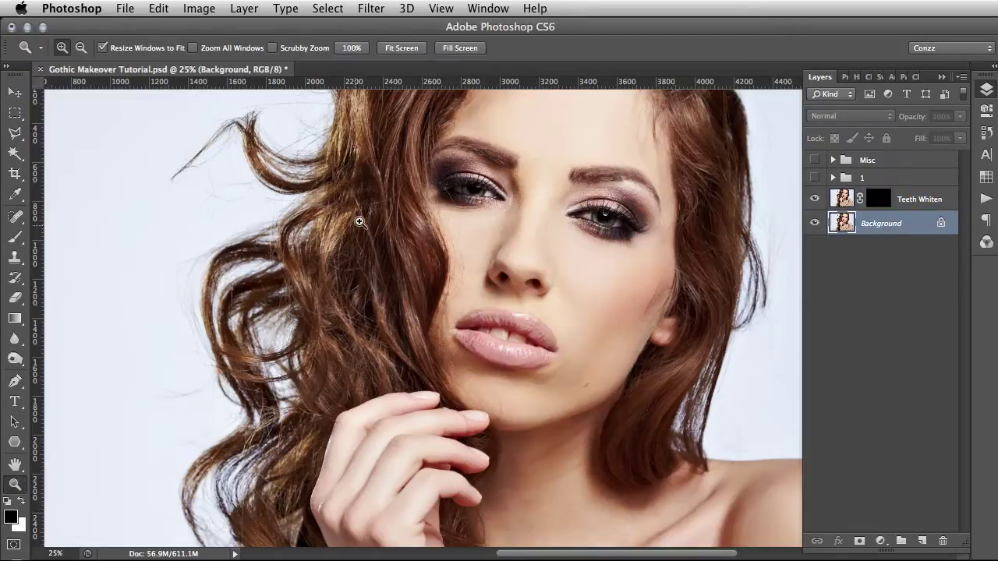
click(495, 182)
click(503, 173)
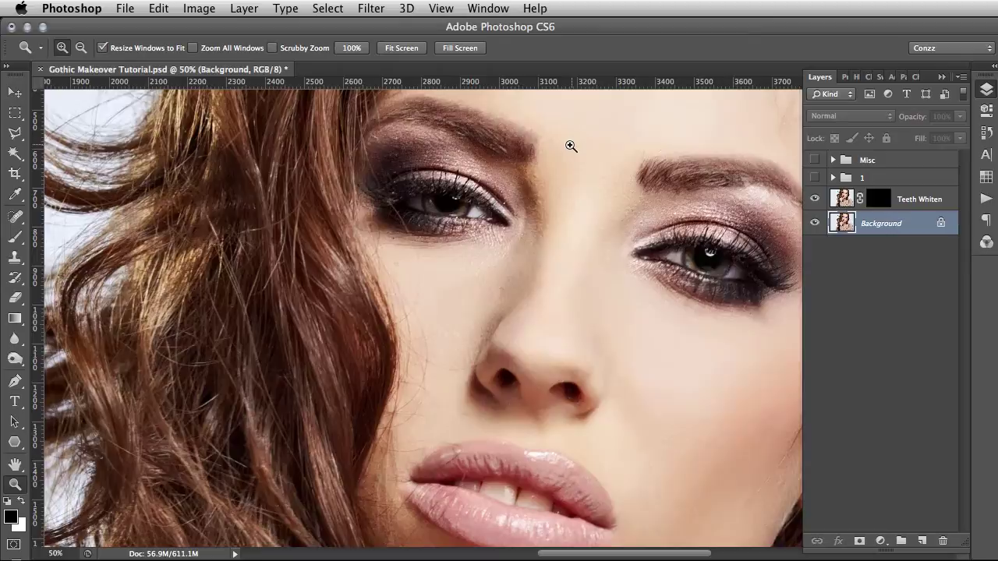
drag(572, 144, 439, 272)
click(463, 222)
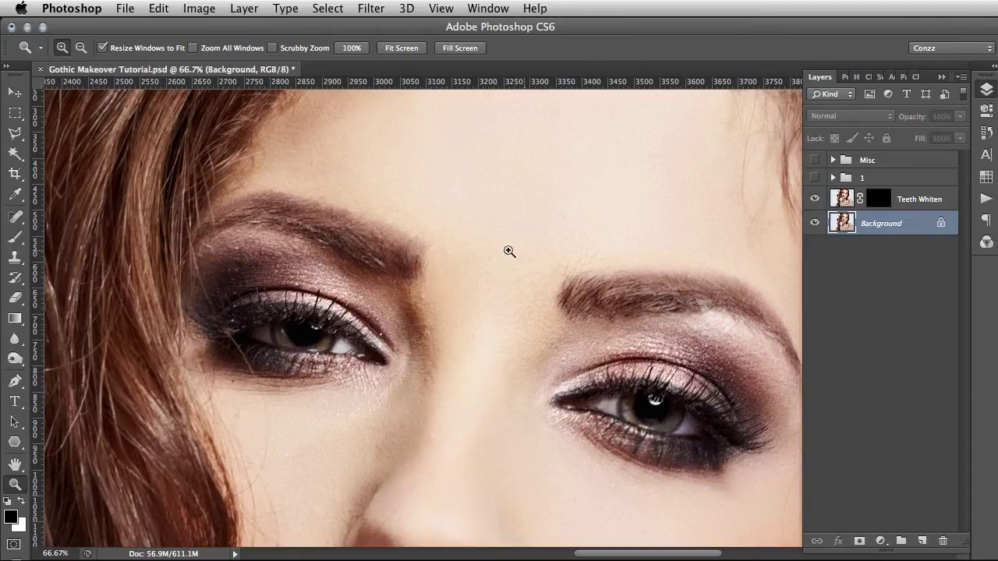
Step: Frame the left eyebrow at 100% and add a new empty layer above Background
drag(352, 229, 411, 248)
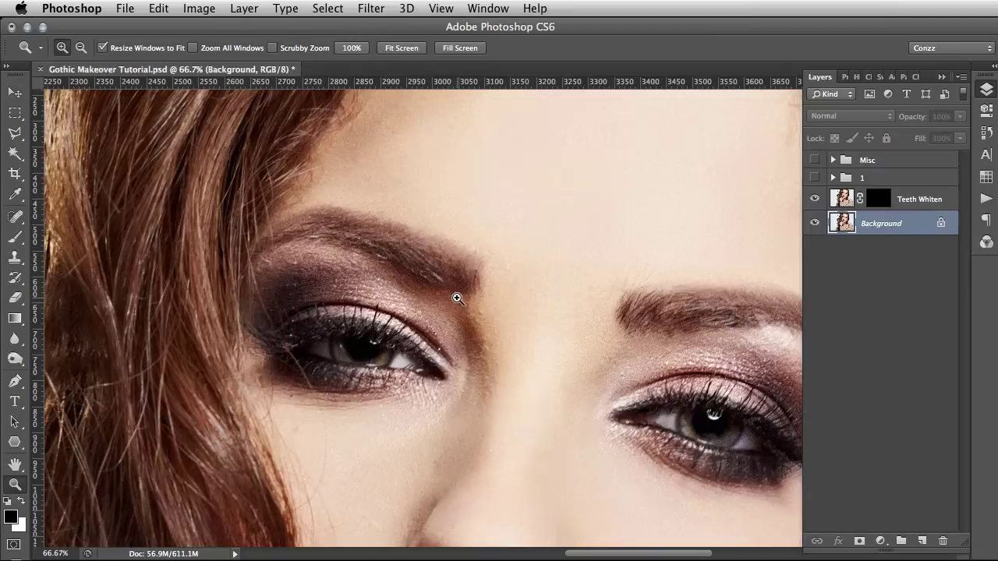
click(449, 283)
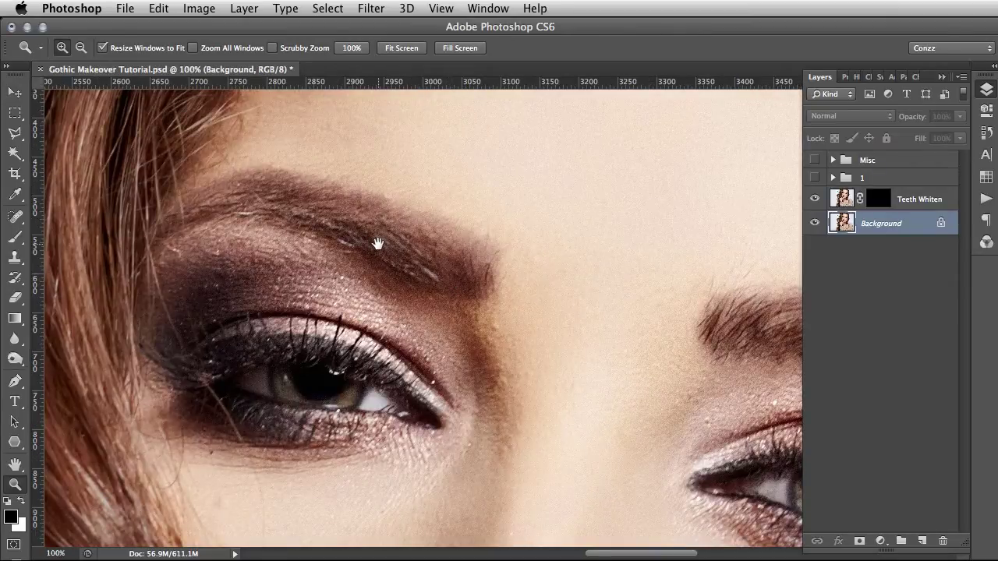
drag(464, 254, 541, 273)
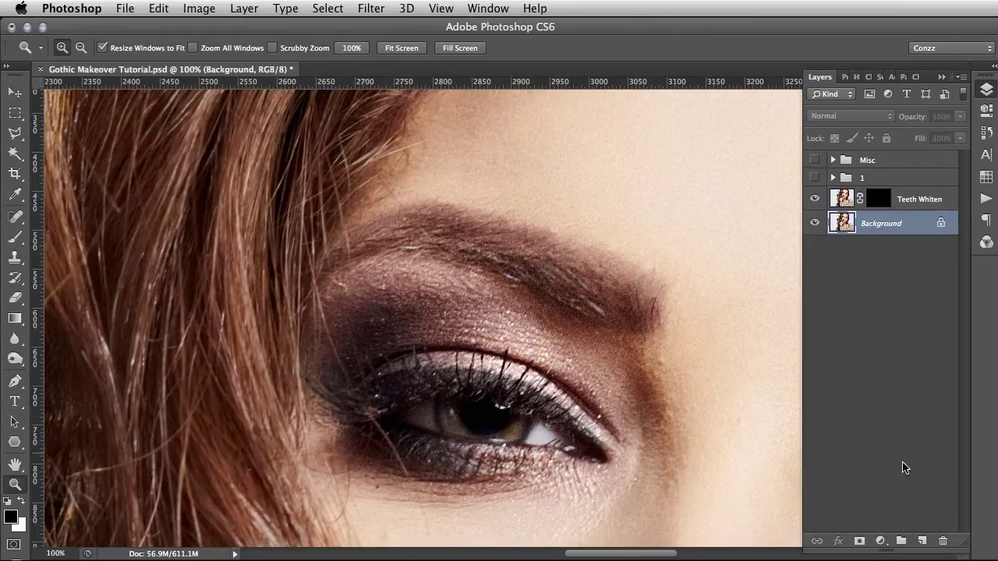
click(923, 541)
Step: Add a new layer, set a 90 px brush and sample the skin colour beside the eyebrow
click(921, 541)
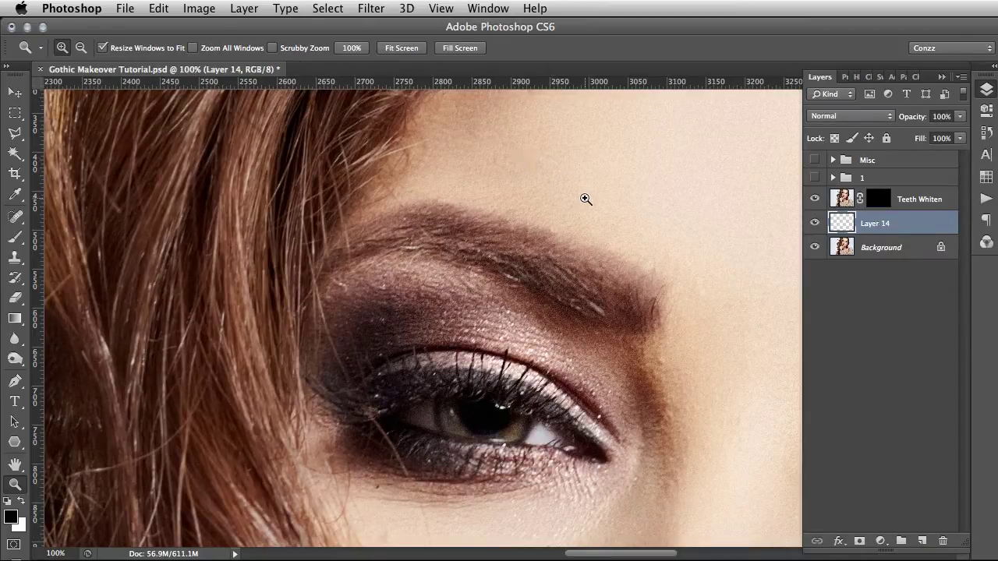
key(b)
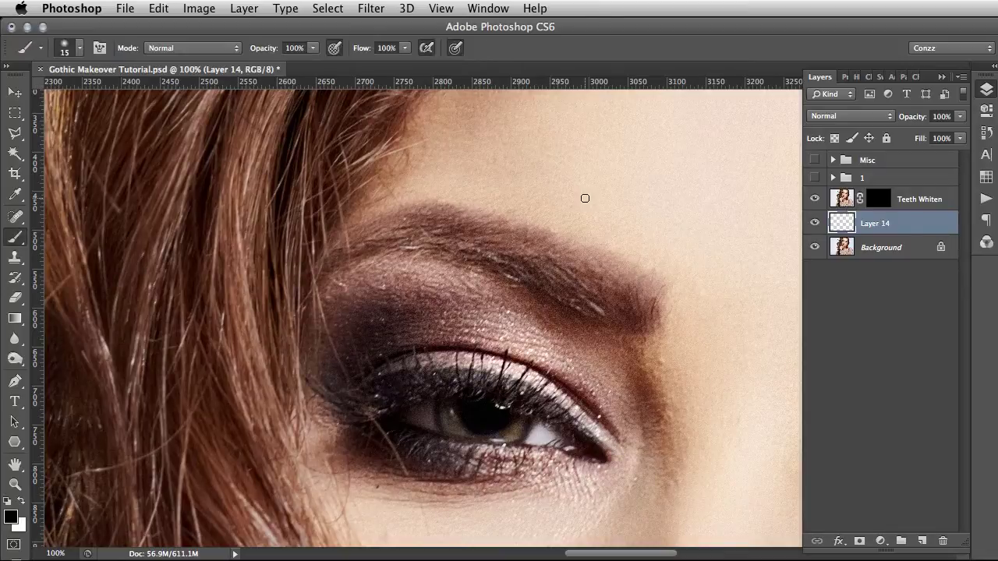
key(bracketright)
key(bracketright)
key(bracketright)
key(bracketright)
key(bracketright)
key(bracketright)
key(bracketright)
key(bracketright)
key(bracketright)
key(bracketright)
key(shift+bracketright)
key(shift+bracketright)
key(bracketright)
key(alt)
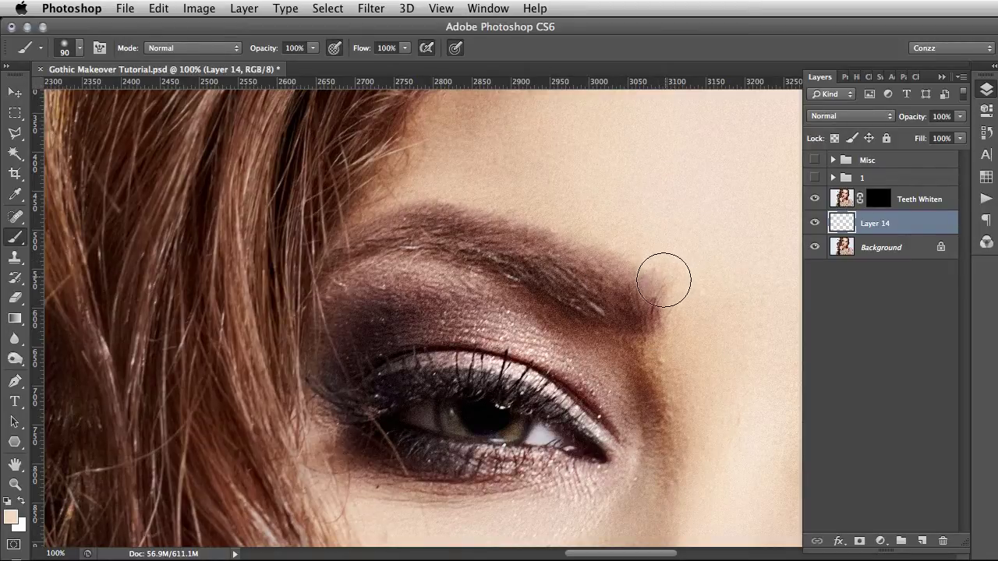
Step: Paint skin tone over the left eyebrow, resampling near its inner end
mouse_move(663, 279)
mouse_down()
mouse_move(631, 335)
mouse_move(639, 327)
mouse_up()
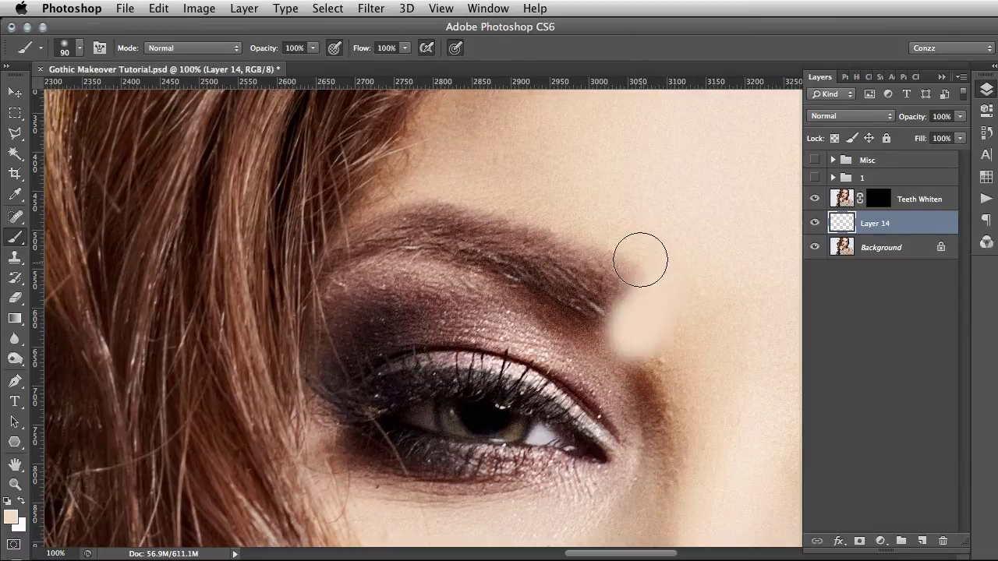
mouse_move(640, 226)
mouse_down()
mouse_move(595, 305)
mouse_move(621, 258)
mouse_move(600, 291)
mouse_move(584, 237)
mouse_move(545, 292)
mouse_move(561, 243)
mouse_move(545, 291)
mouse_up()
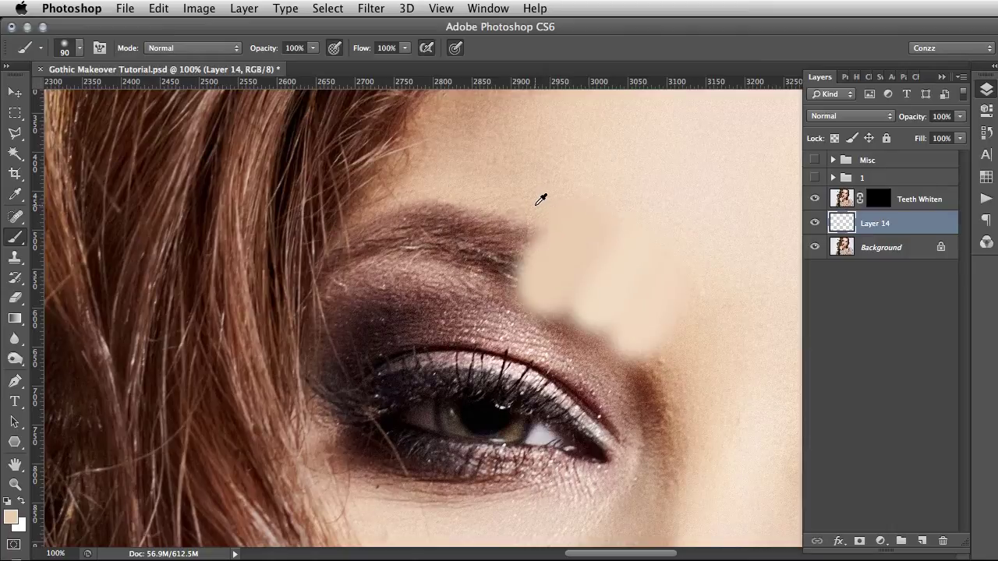
mouse_move(512, 249)
mouse_down()
mouse_move(500, 279)
mouse_move(515, 224)
mouse_move(493, 205)
mouse_move(472, 208)
mouse_move(460, 261)
mouse_move(461, 213)
mouse_up()
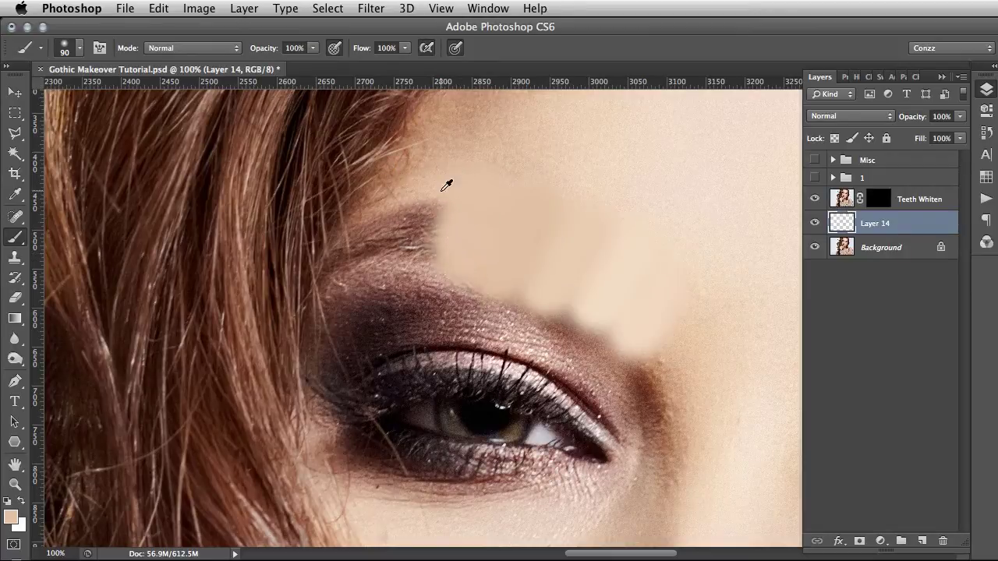
alt+click(441, 180)
mouse_move(436, 167)
mouse_down()
mouse_move(434, 241)
mouse_move(421, 253)
mouse_move(423, 200)
mouse_move(398, 201)
mouse_up()
Step: Paint skin tone across the other eyebrow and zoom out to view both
scroll(392, 280, right, 10)
mouse_move(348, 292)
mouse_down()
mouse_move(581, 307)
mouse_move(709, 356)
mouse_move(717, 421)
mouse_up()
scroll(437, 291, left, 5)
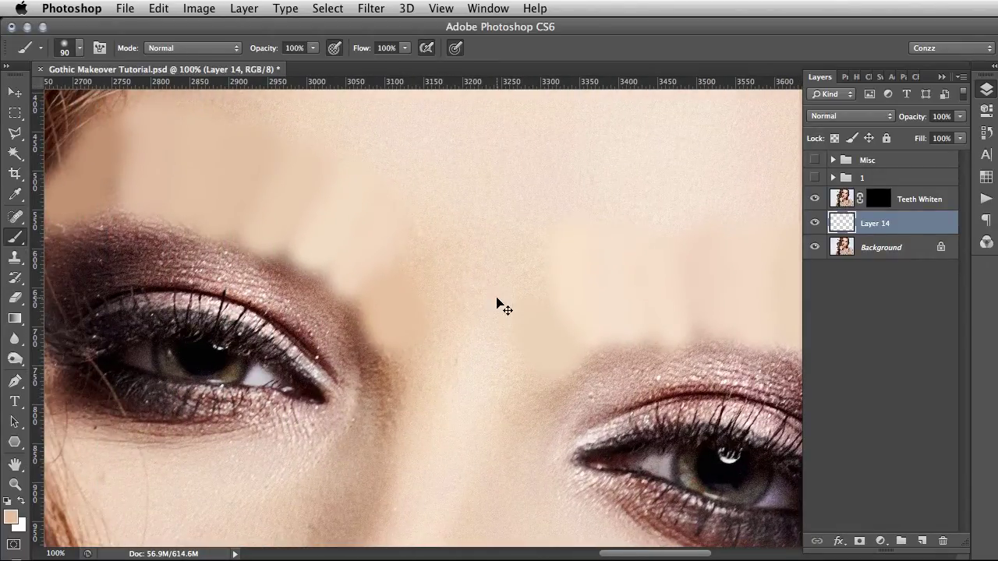
key(super+minus)
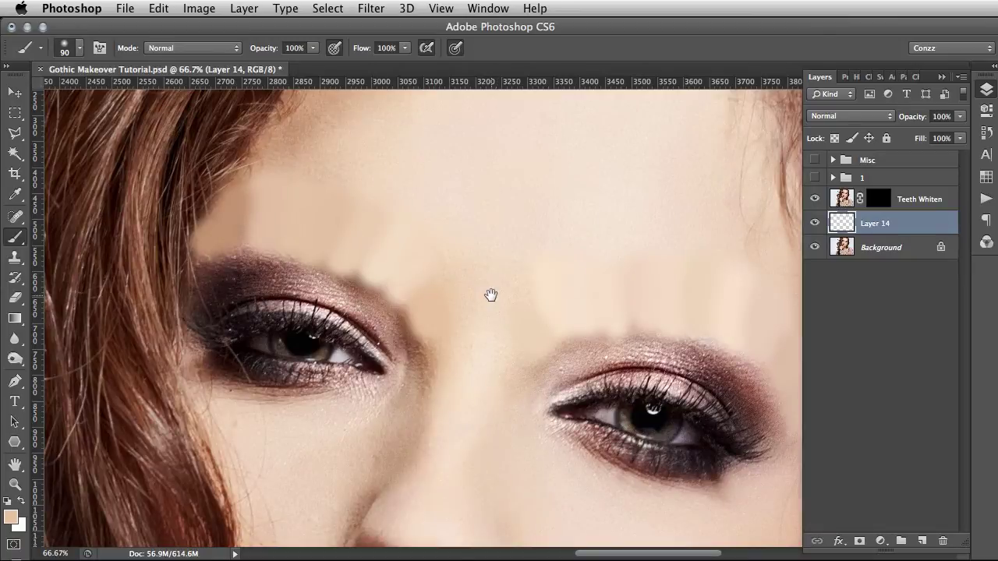
drag(490, 291, 420, 229)
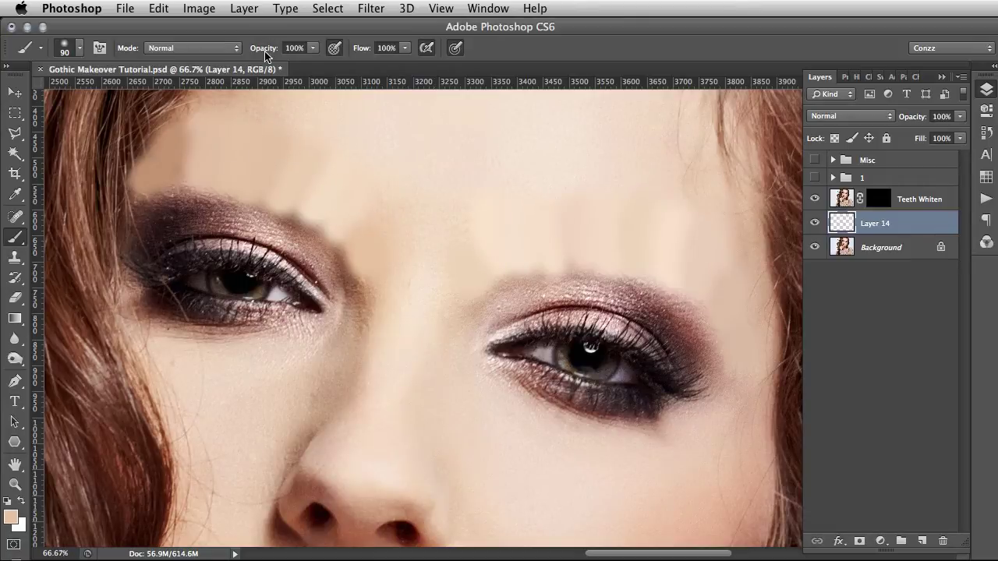
Step: Apply a 33.1-pixel Gaussian Blur to Layer 14's skin paint and duplicate the layer
click(366, 9)
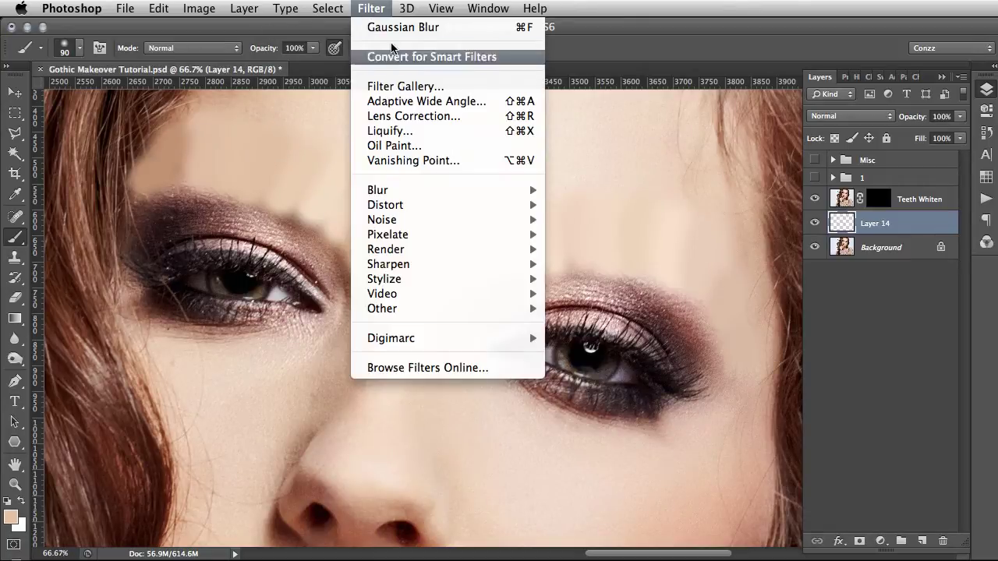
mouse_move(496, 189)
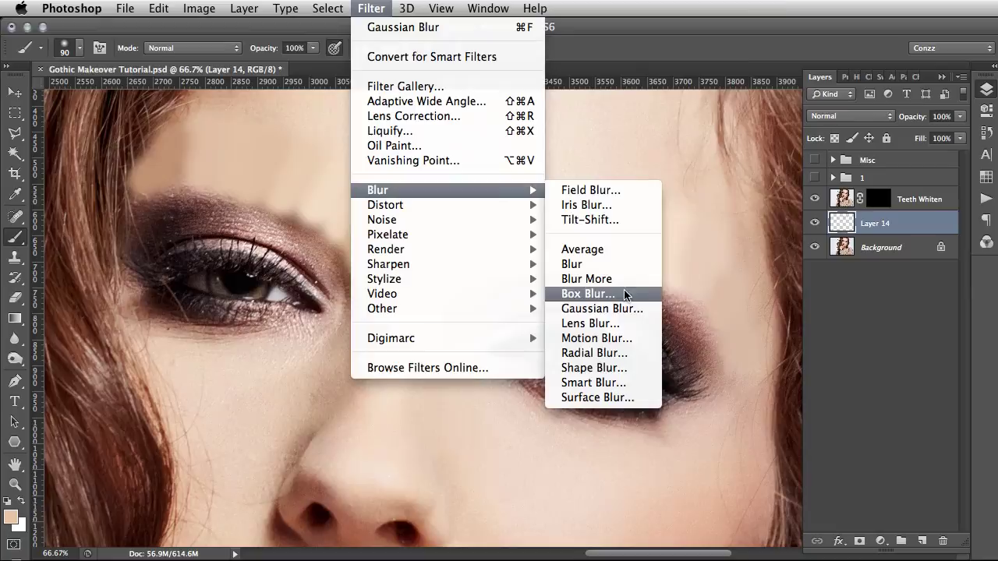
click(624, 309)
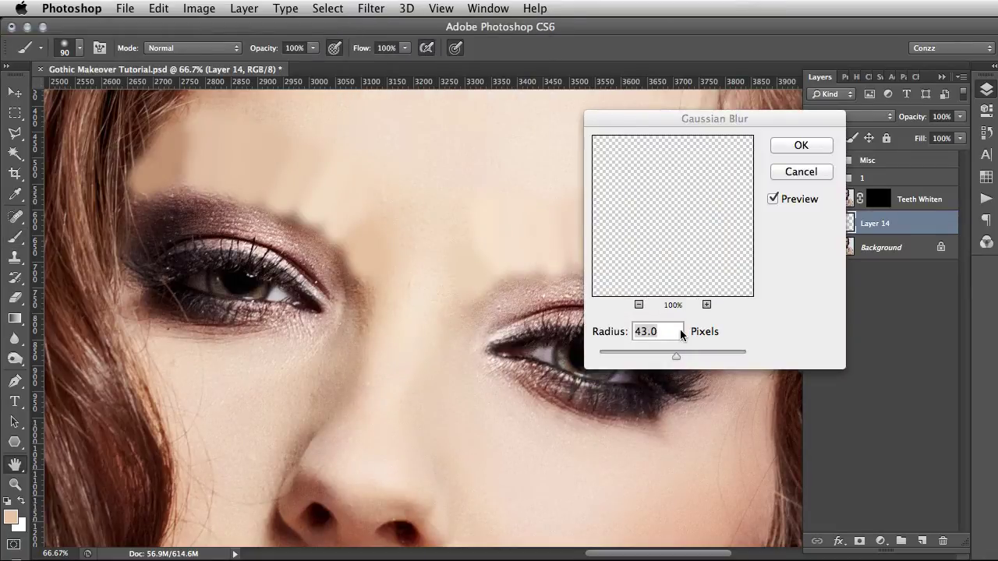
mouse_move(664, 356)
mouse_down()
mouse_move(648, 352)
mouse_move(669, 350)
mouse_up()
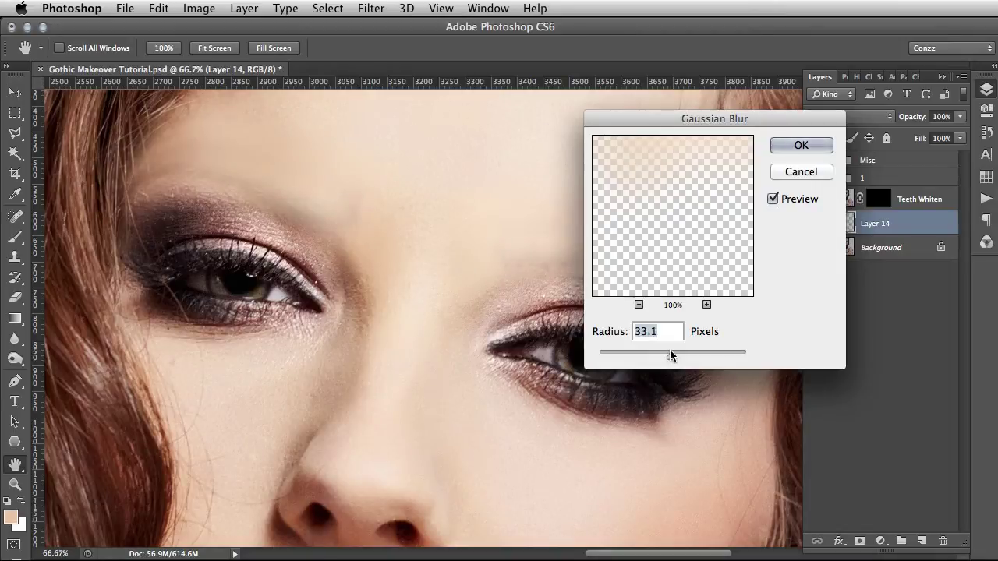
drag(668, 117, 705, 171)
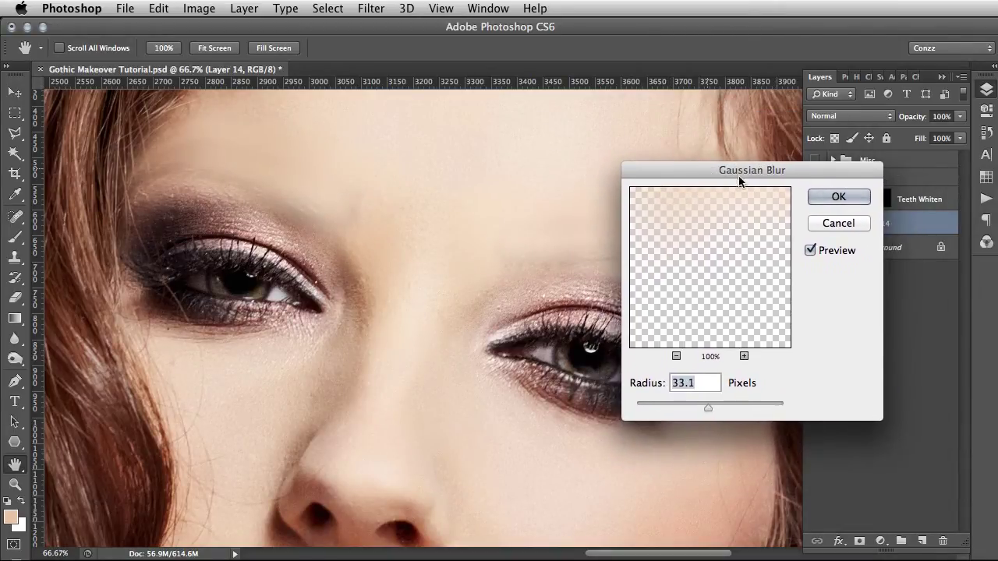
click(833, 196)
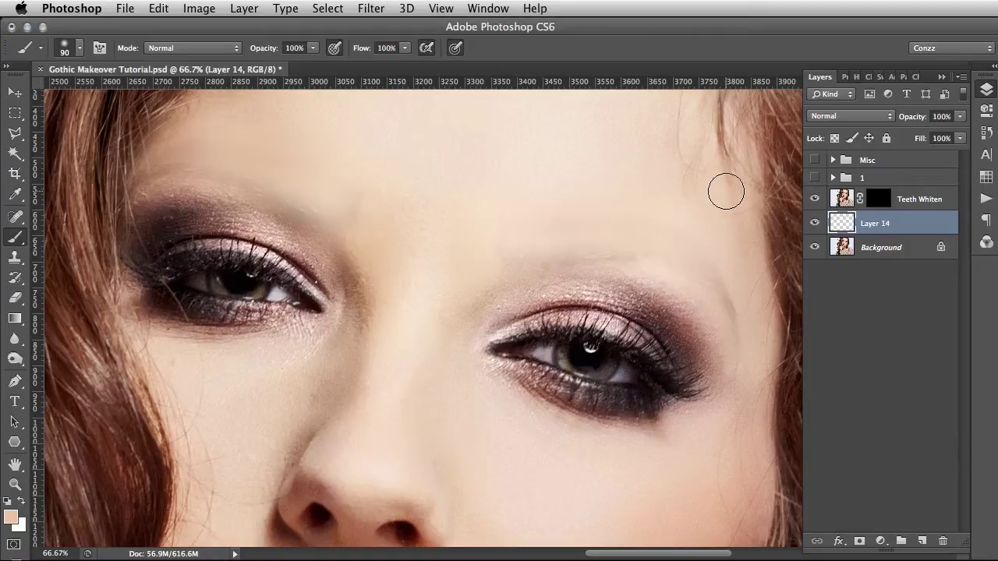
key(super+j)
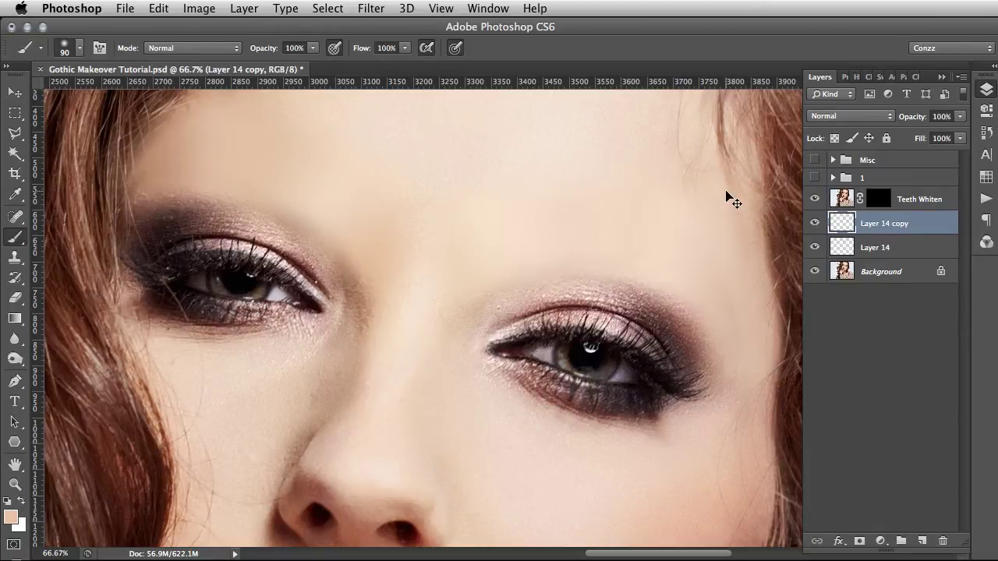
Step: Merge Layer 14 copy down and rename the layer 'Eyebrows'
key(super+e)
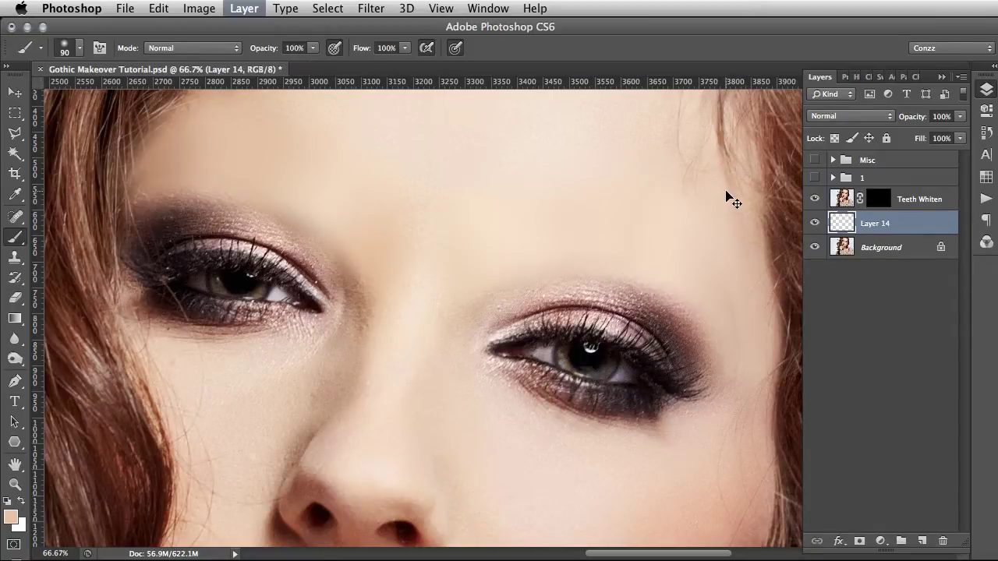
double_click(875, 223)
text(Sha)
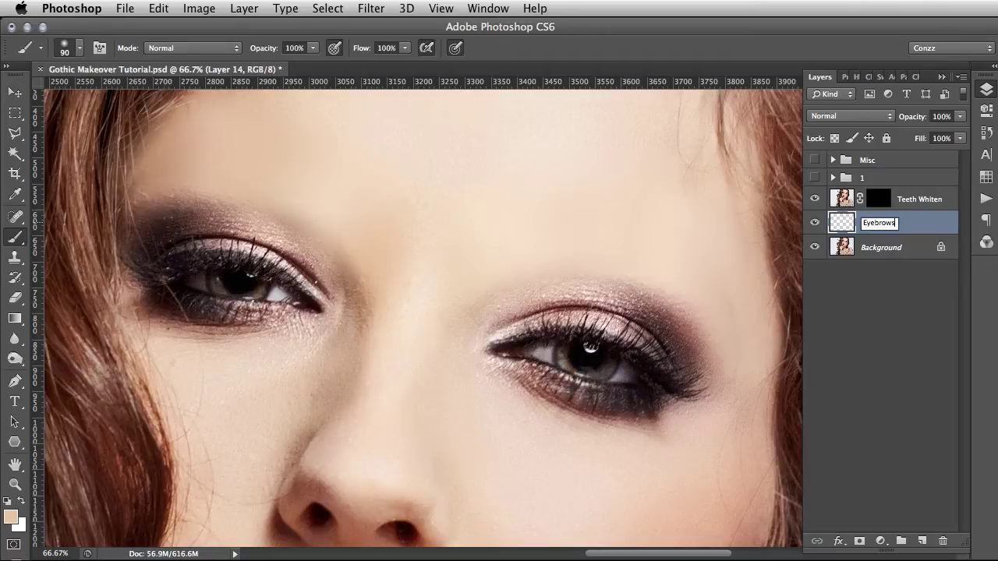
text(Eyebrows)
key(Return)
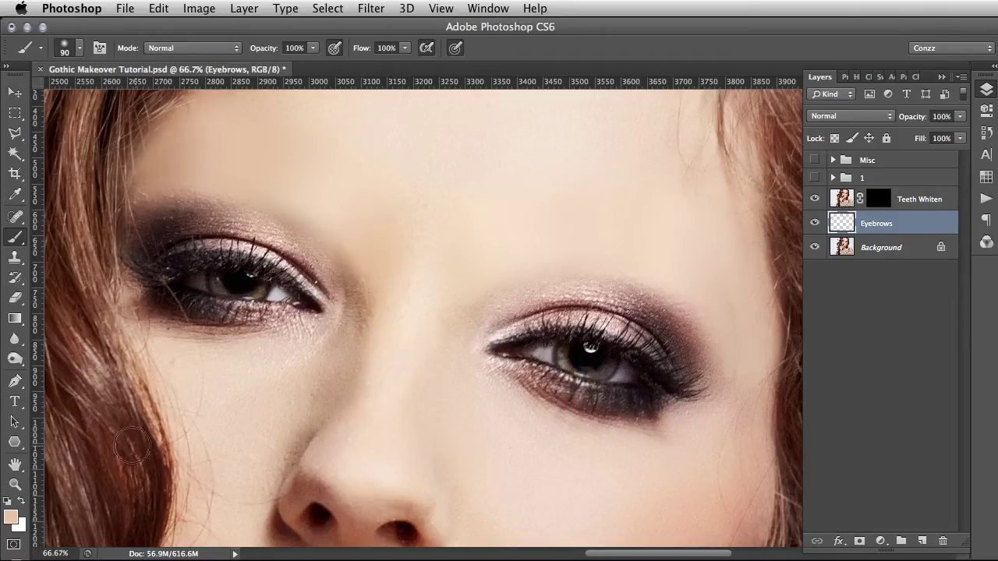
Step: Zoom in to 300% on the covered brow skin
click(19, 484)
click(374, 229)
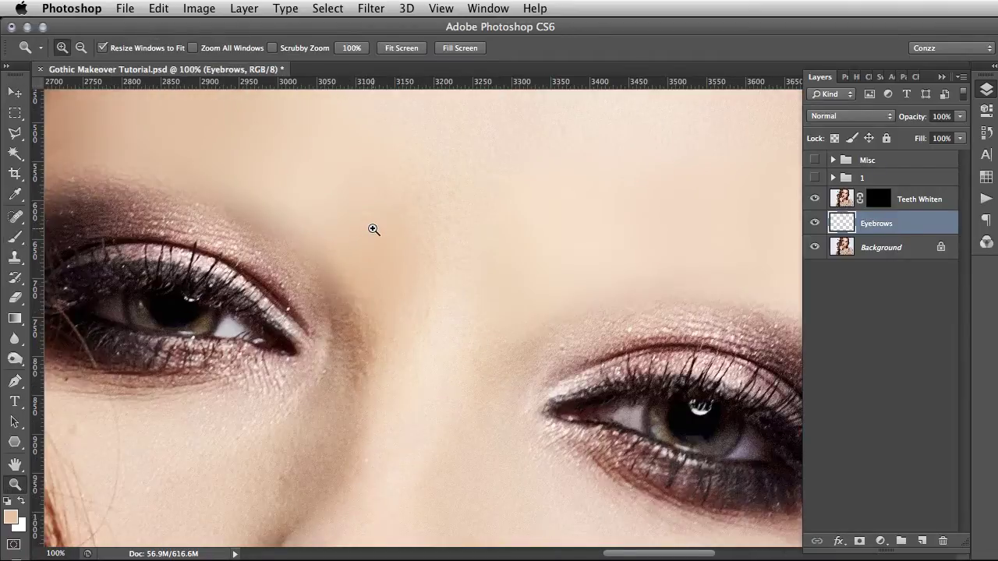
click(373, 229)
click(363, 229)
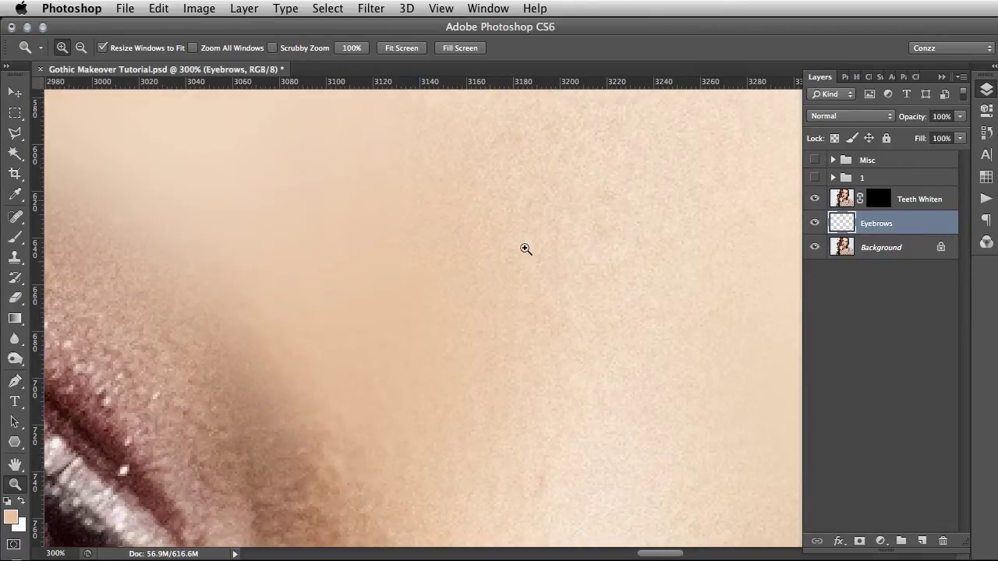
Step: Add 1% Gaussian monochromatic noise to the Eyebrows layer
click(371, 9)
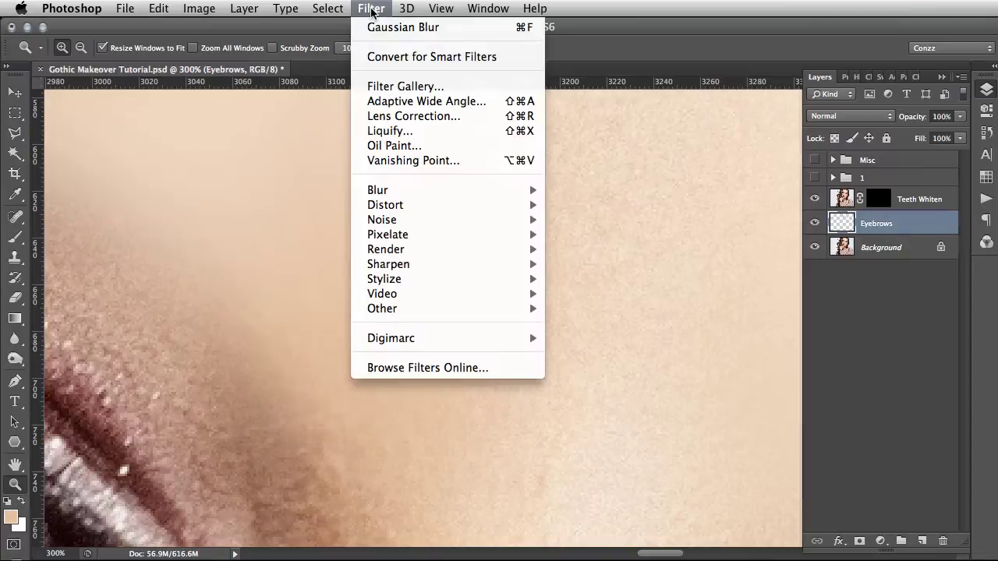
mouse_move(473, 223)
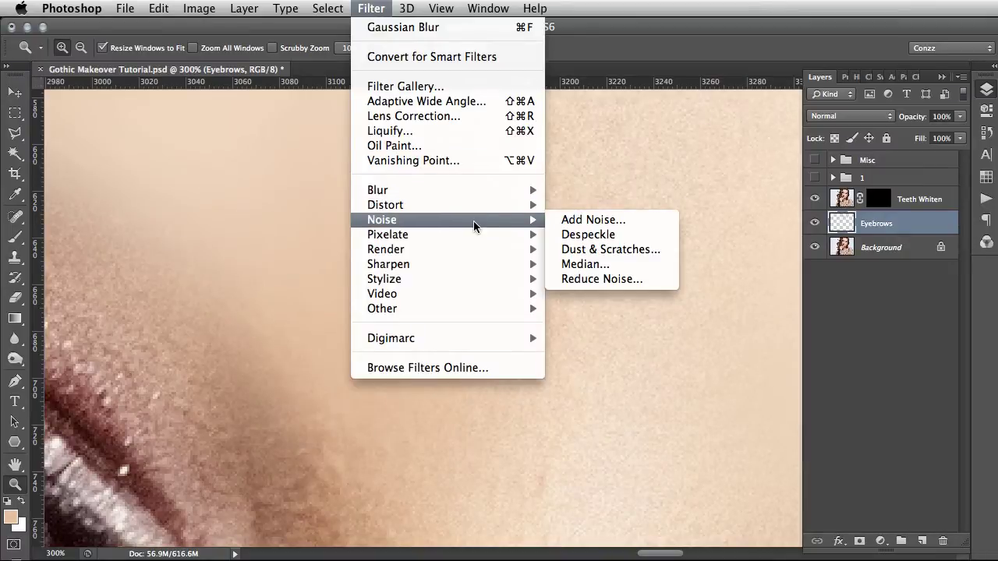
click(596, 224)
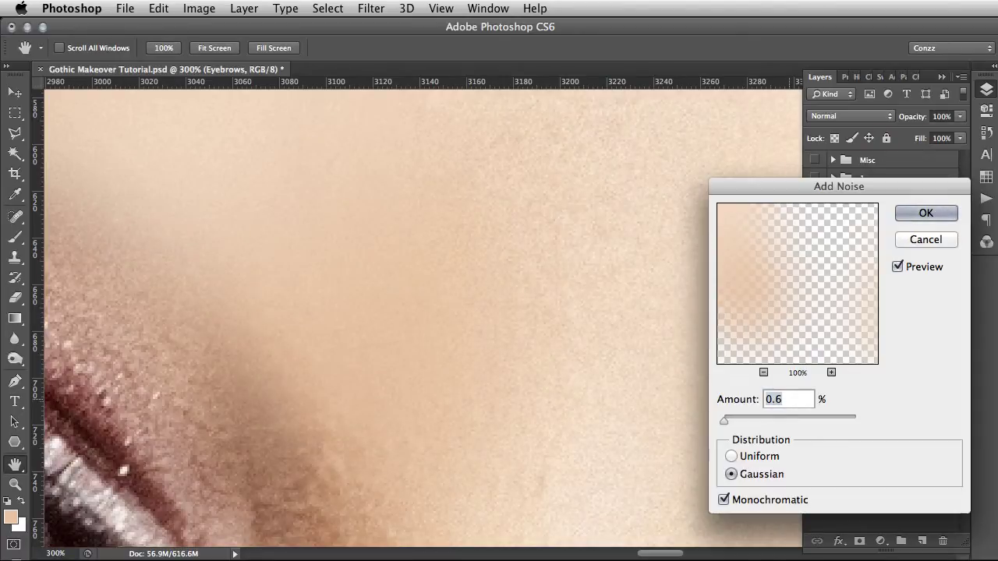
text(1)
drag(757, 192, 596, 170)
click(738, 189)
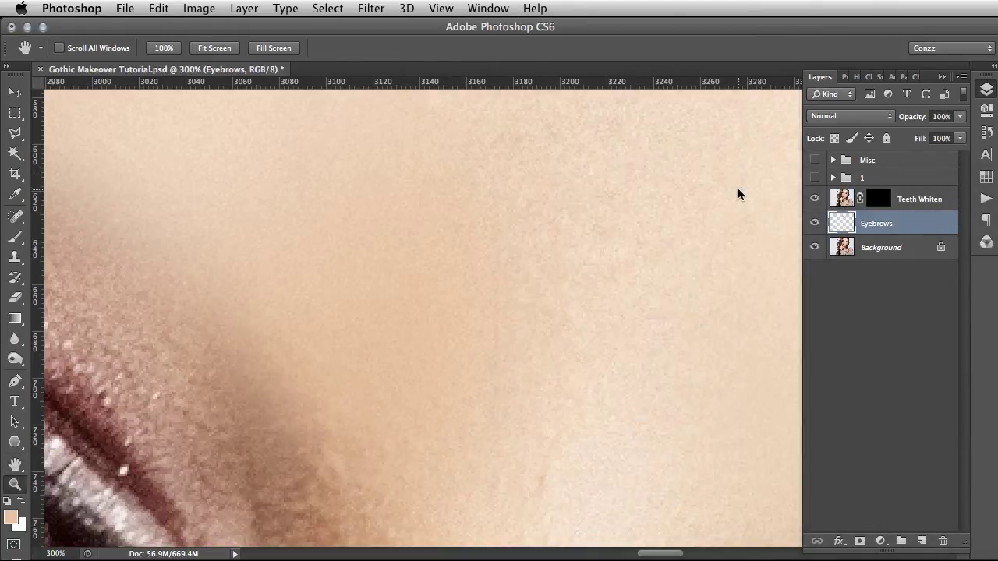
Step: Fit the image to the window, then zoom in on the left eye and brow area
key(z)
right_click(537, 185)
click(559, 186)
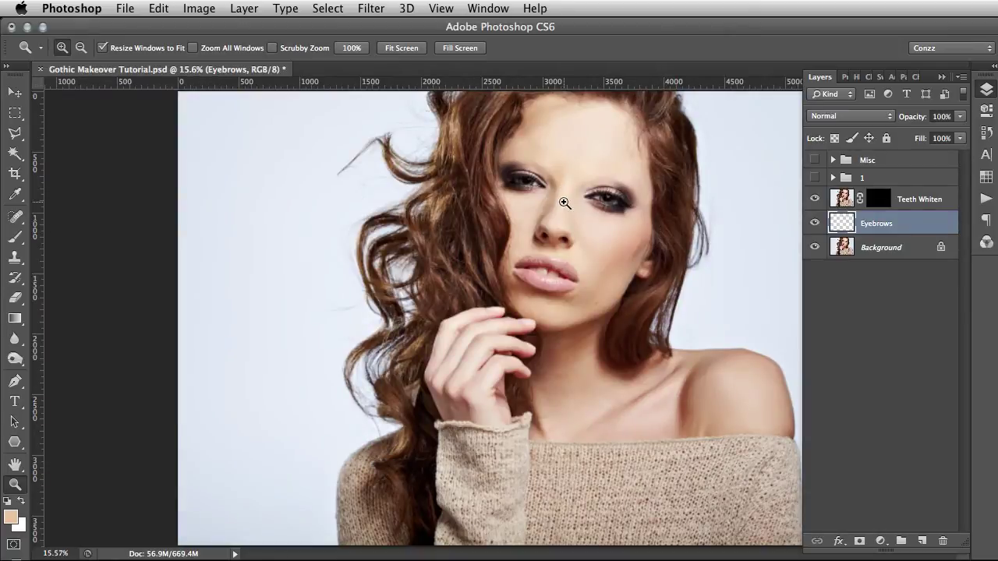
click(564, 202)
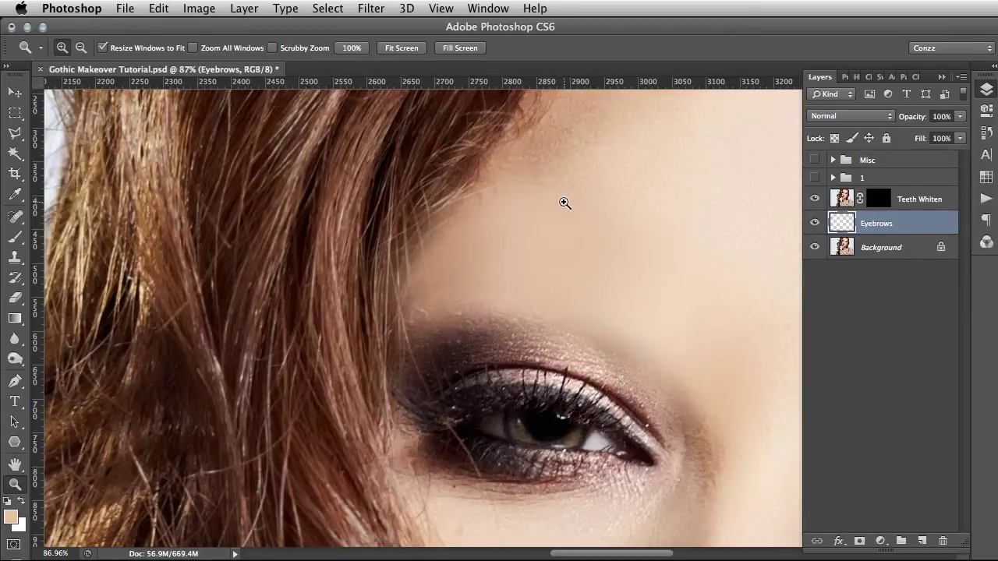
Step: Add a layer mask to the Eyebrows layer and set a black 175 px brush
click(633, 295)
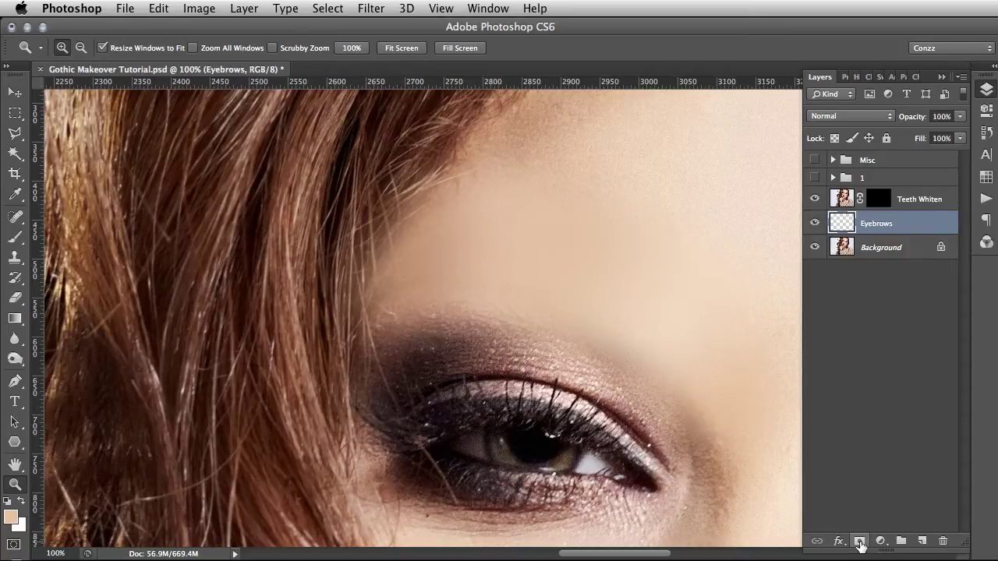
click(860, 542)
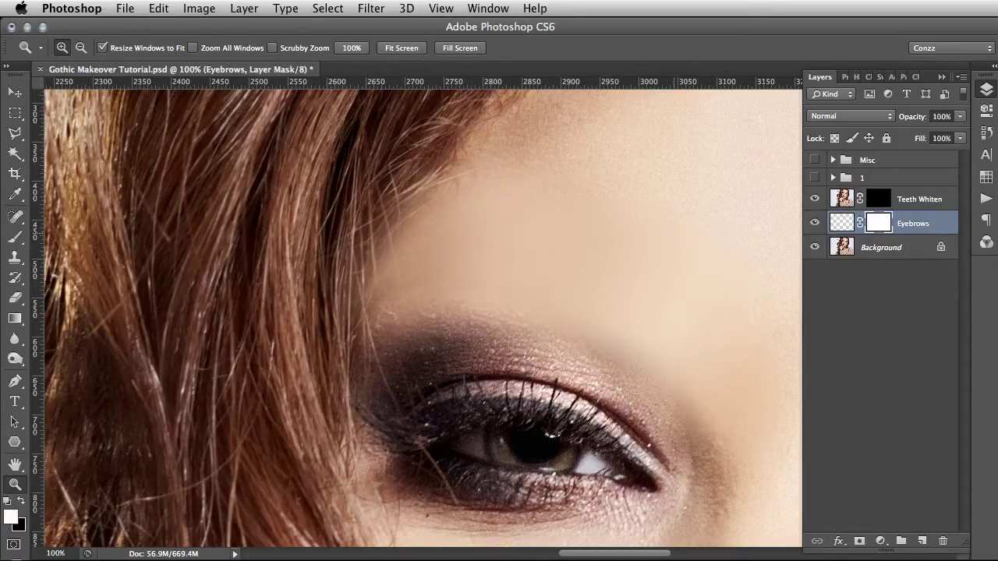
key(b)
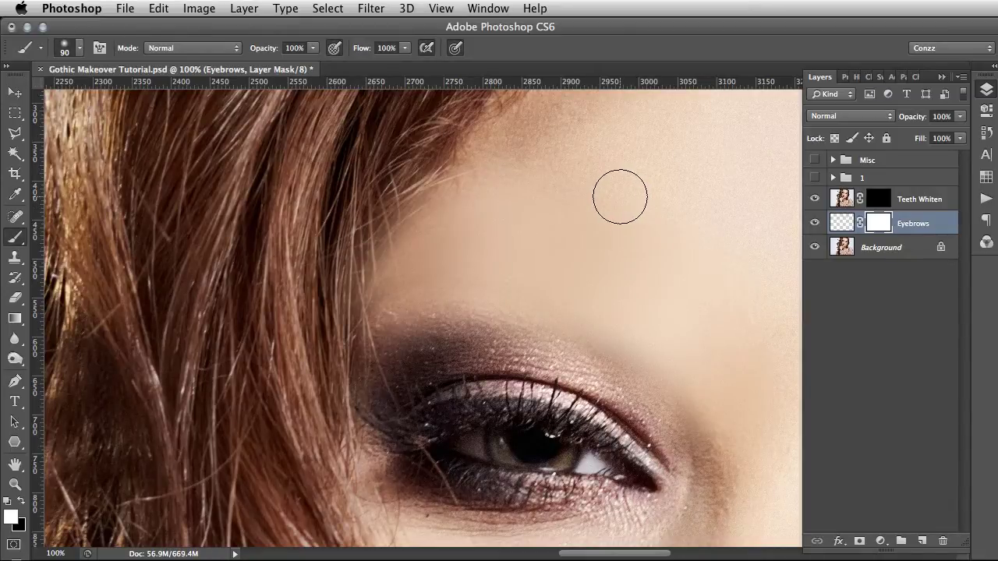
key(x)
key(bracketright)
key(bracketright)
key(bracketright)
key(bracketright)
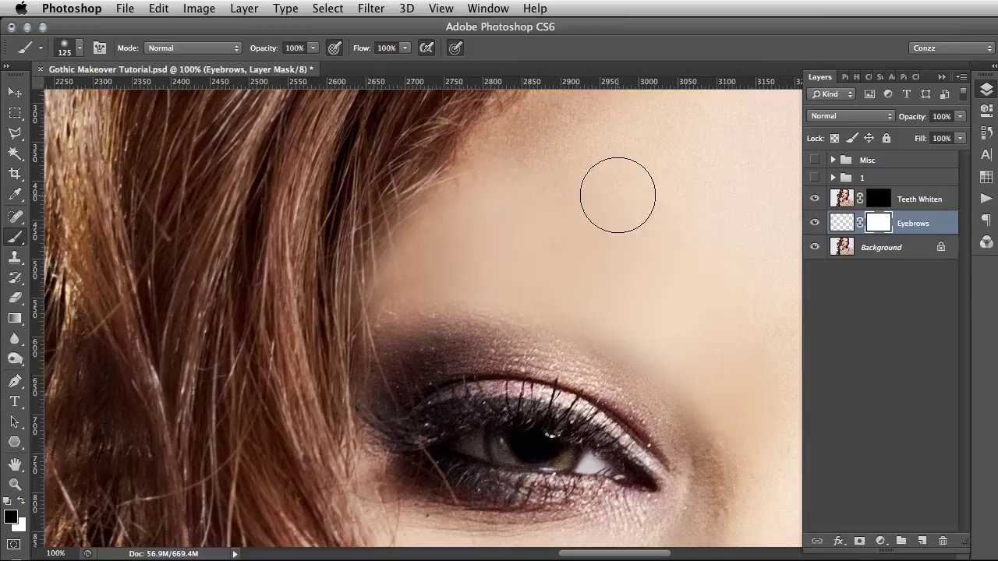
Step: Compare the brows with and without the Eyebrows layer, resizing the brush to 100 px
click(814, 224)
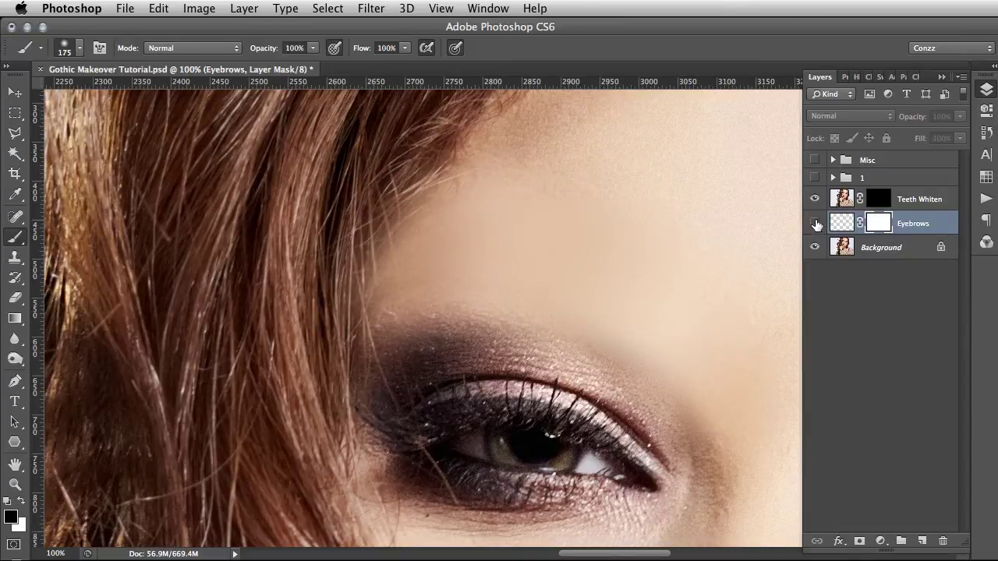
click(814, 224)
click(815, 224)
click(816, 224)
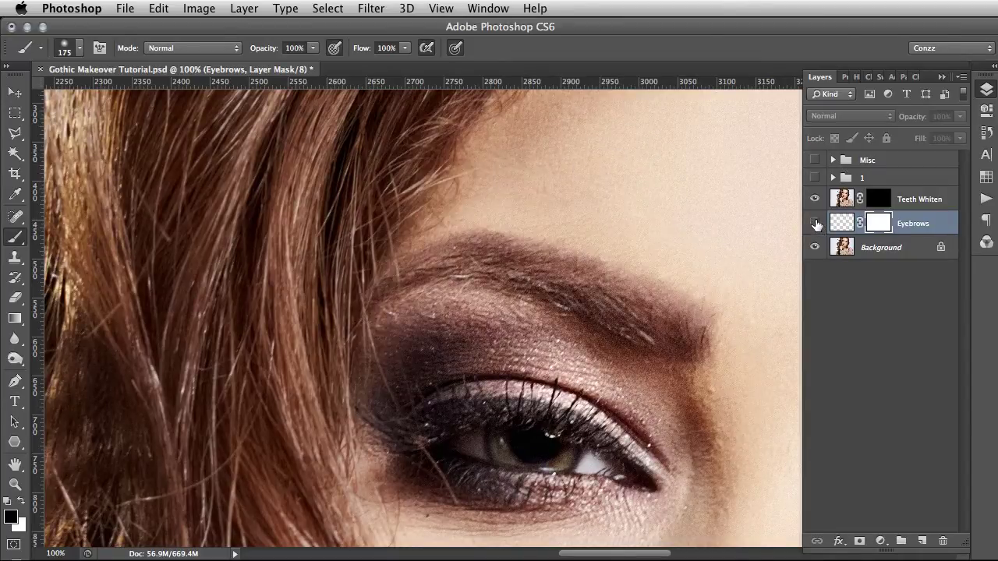
key(bracketright)
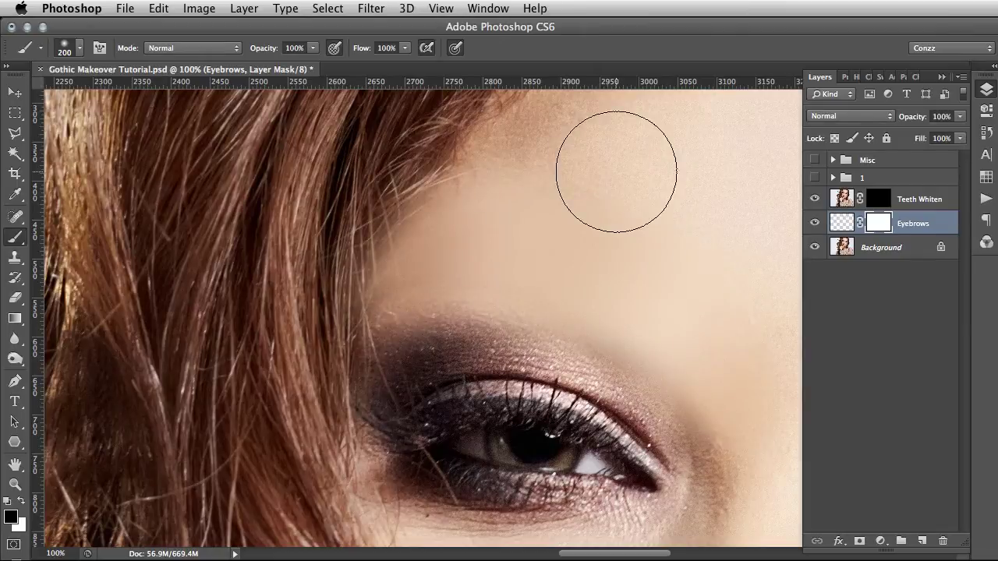
key(bracketleft)
key(bracketleft)
click(814, 224)
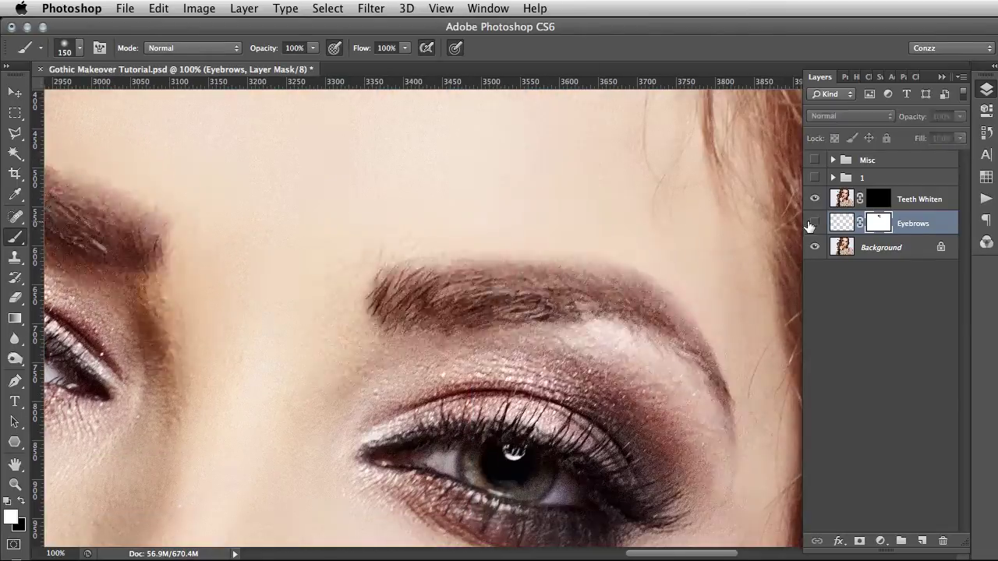
click(815, 223)
key(super+minus)
key(super+minus)
key(bracketleft)
key(bracketleft)
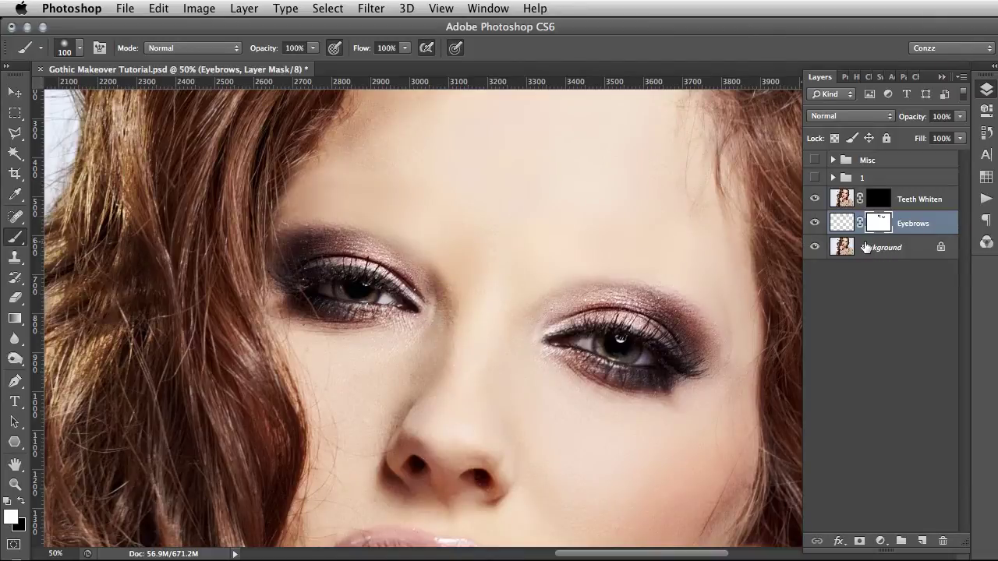
drag(657, 216, 615, 196)
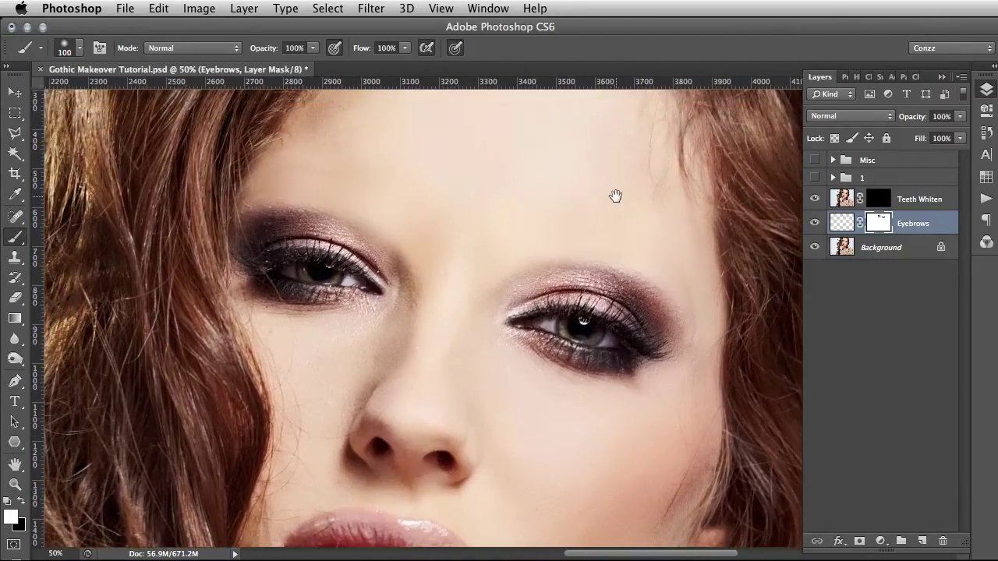
Step: Hide the Eyebrows layer to reveal the original brows and select the Background layer
click(815, 224)
click(814, 223)
click(815, 224)
click(814, 224)
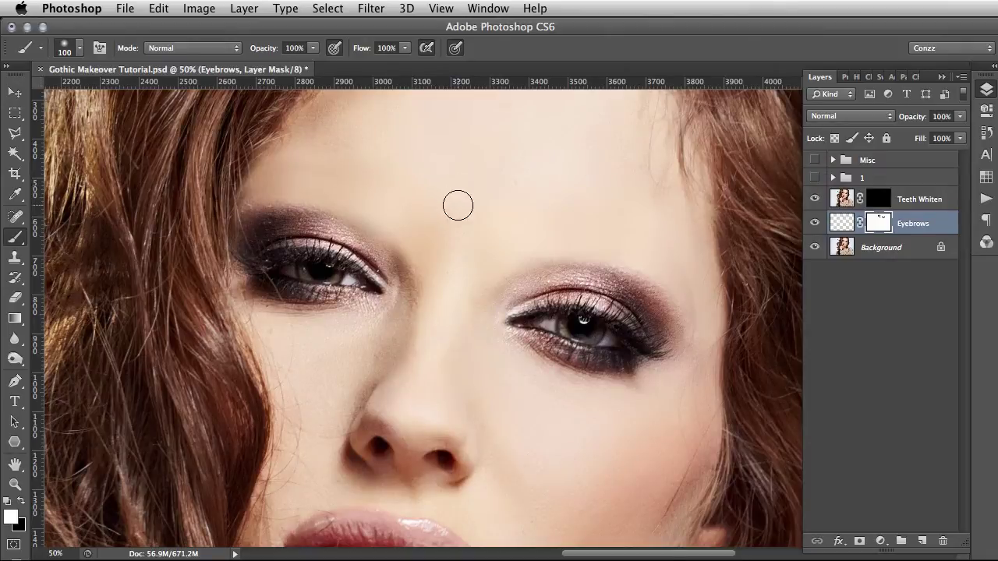
mouse_move(491, 198)
mouse_down()
mouse_move(501, 262)
mouse_move(499, 231)
mouse_up()
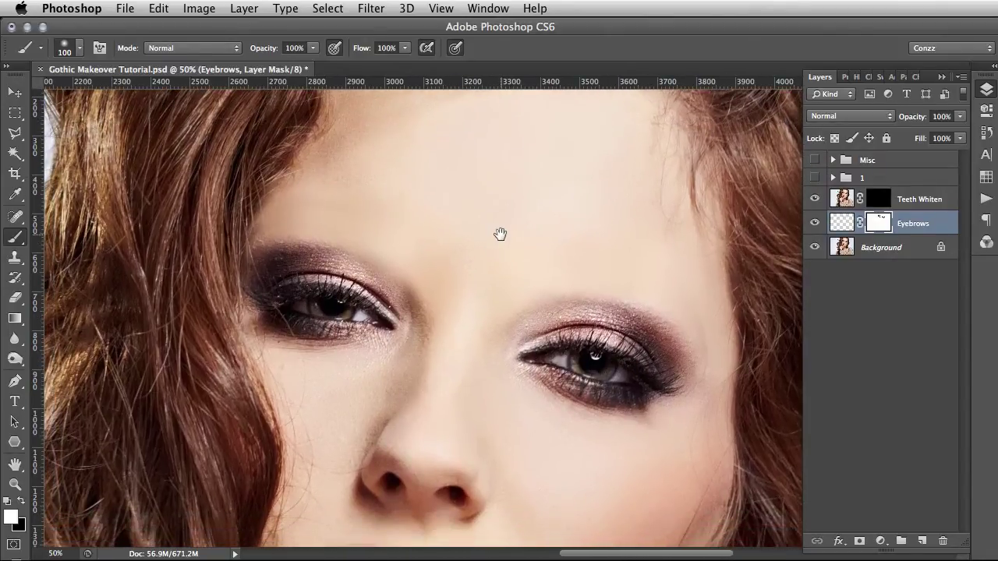
click(814, 223)
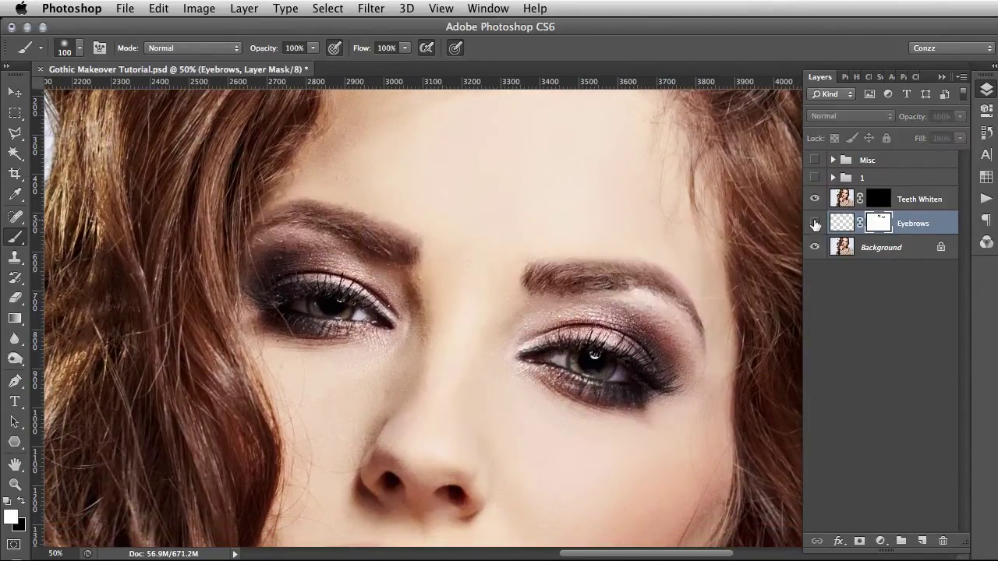
click(814, 223)
click(814, 223)
click(867, 248)
Step: Sample a skin tone, switch to the Pen tool and start a curved path on the left eyebrow
alt+click(311, 253)
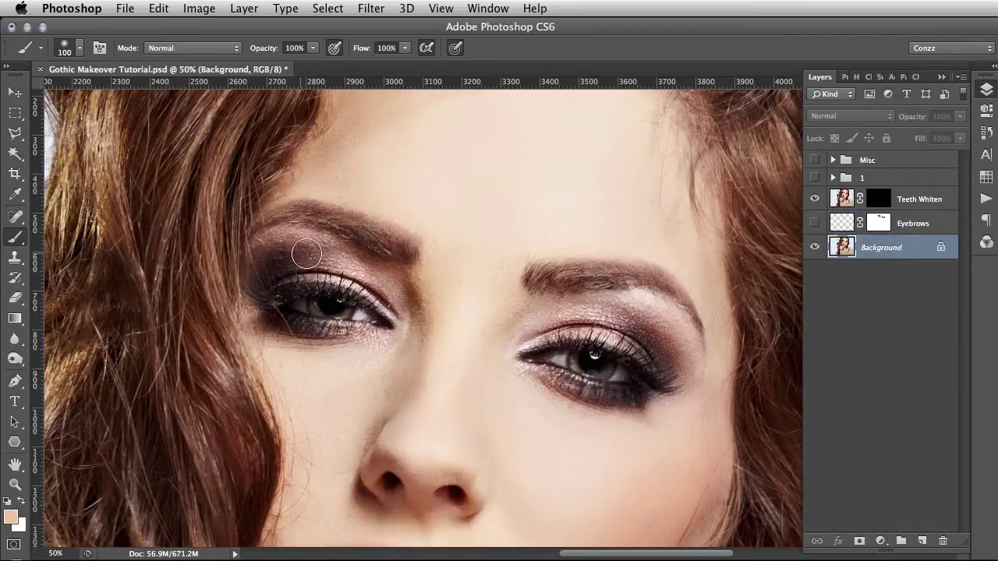
click(14, 381)
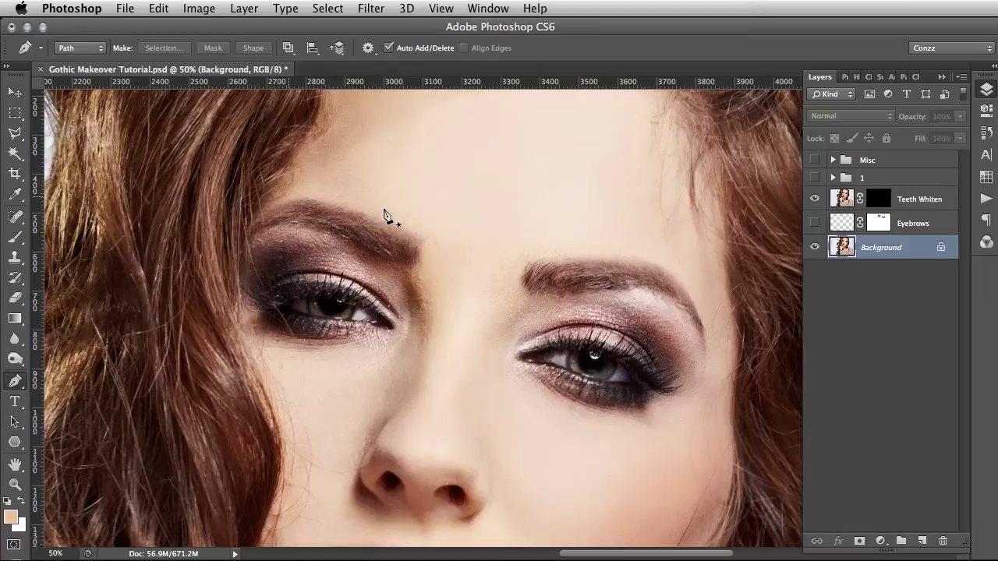
drag(408, 205, 479, 212)
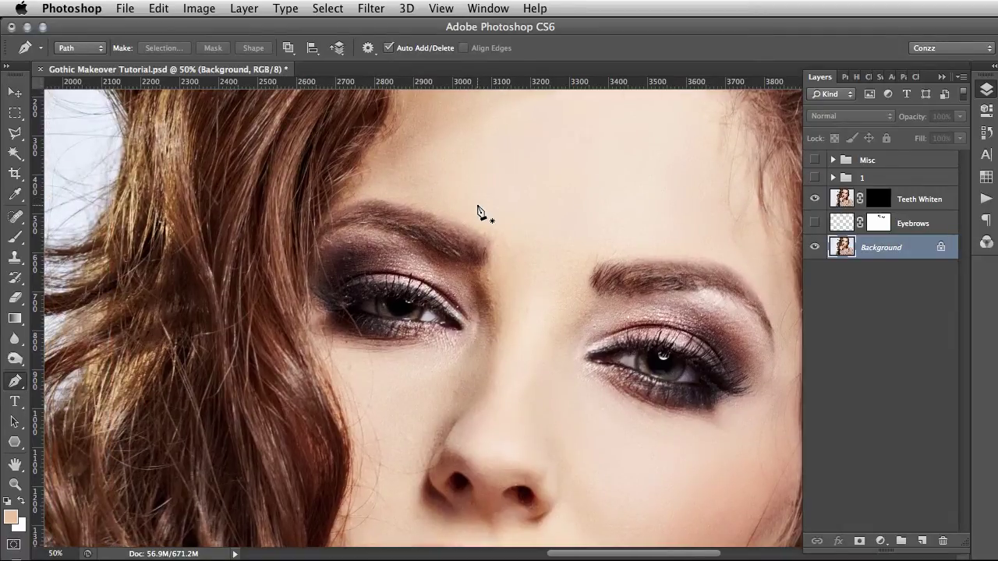
scroll(479, 209, up, 1)
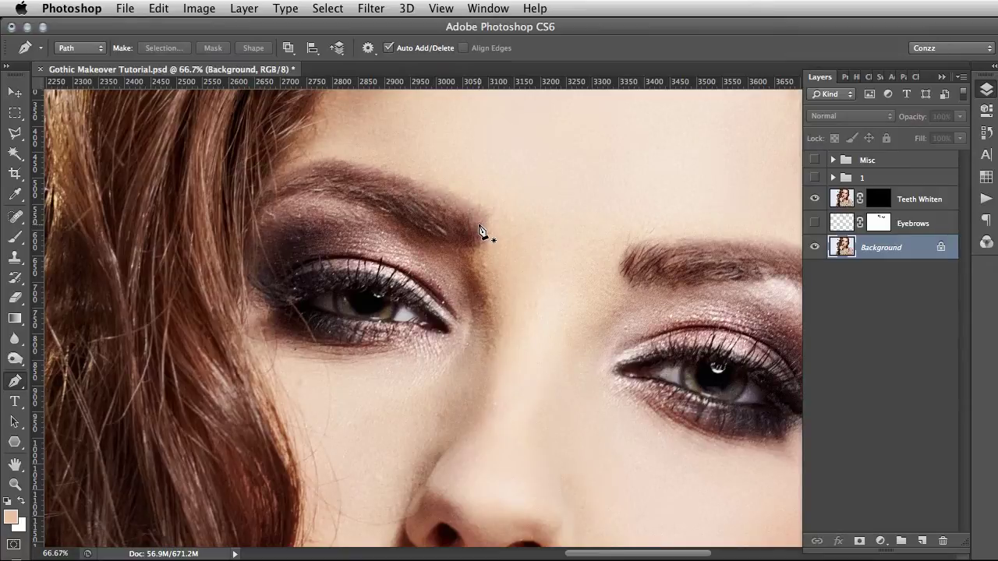
drag(479, 231, 450, 236)
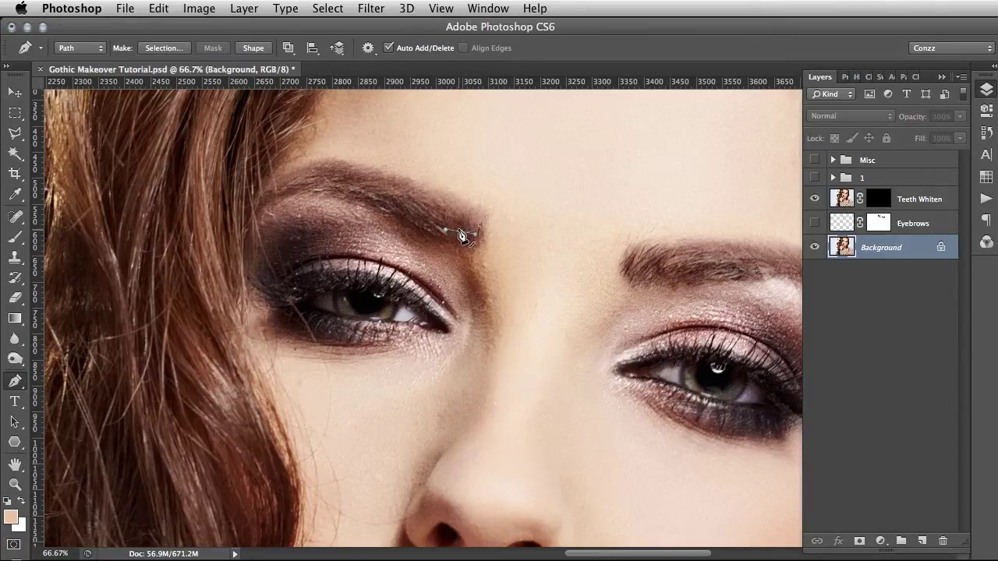
scroll(460, 235, up, 1)
drag(460, 211, 567, 307)
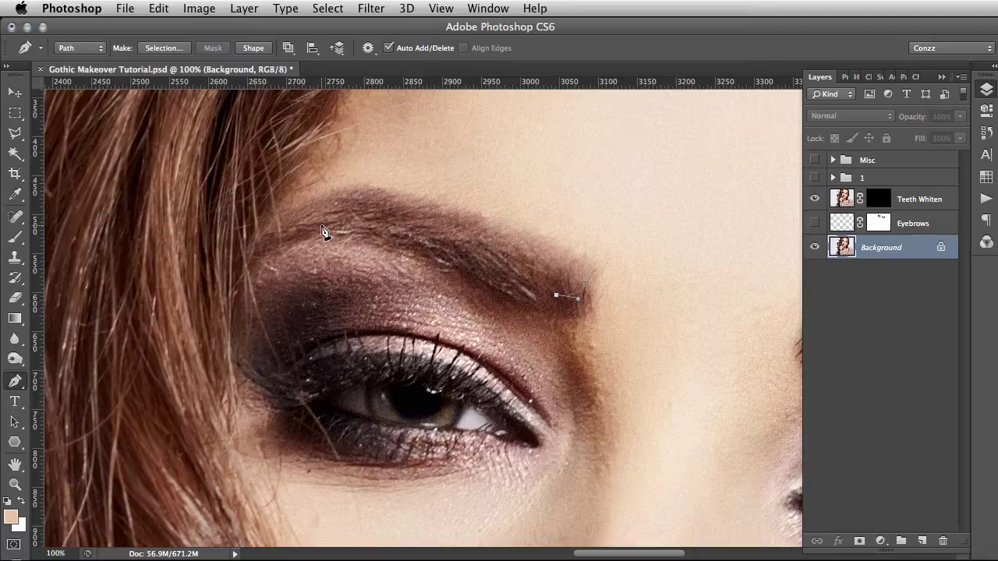
Step: Shape the left brow path with curved anchors along its arch
drag(321, 226, 201, 234)
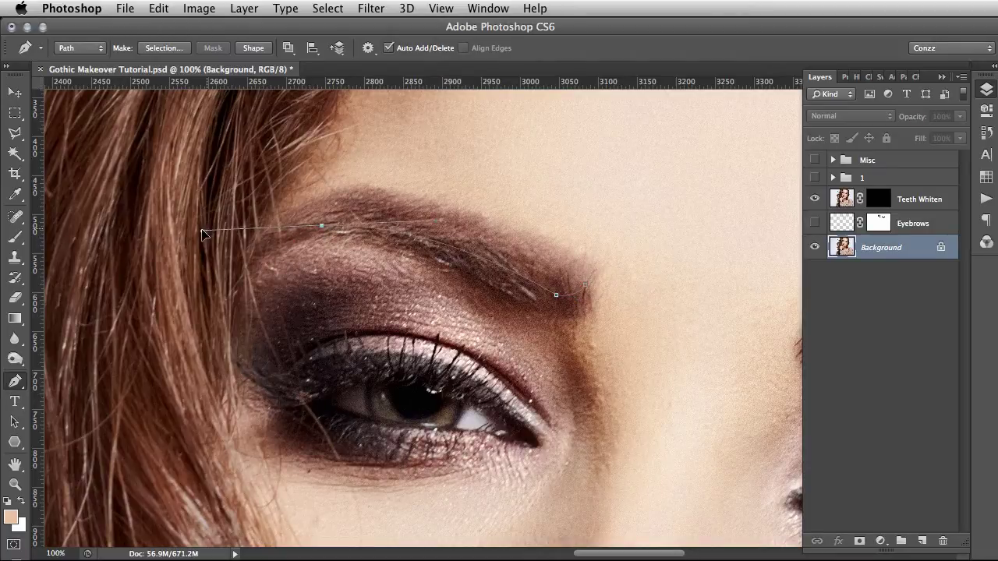
alt+click(322, 227)
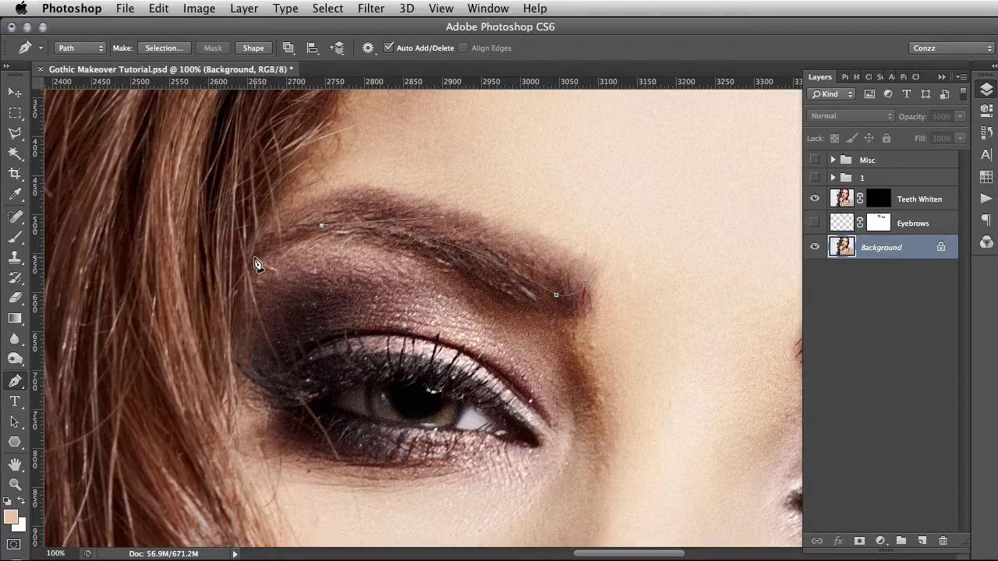
drag(244, 270, 258, 249)
drag(375, 214, 370, 213)
drag(691, 267, 247, 245)
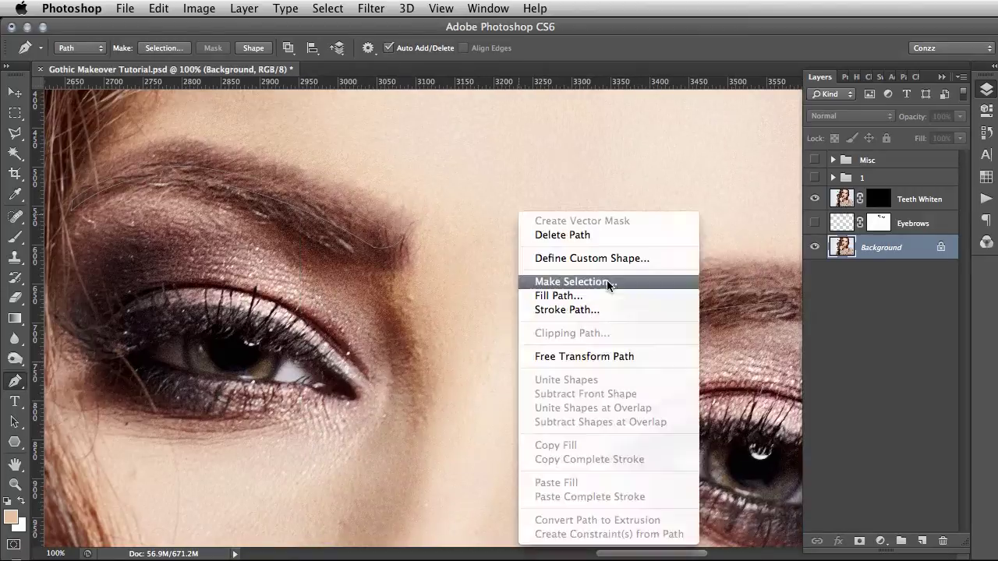
key(Escape)
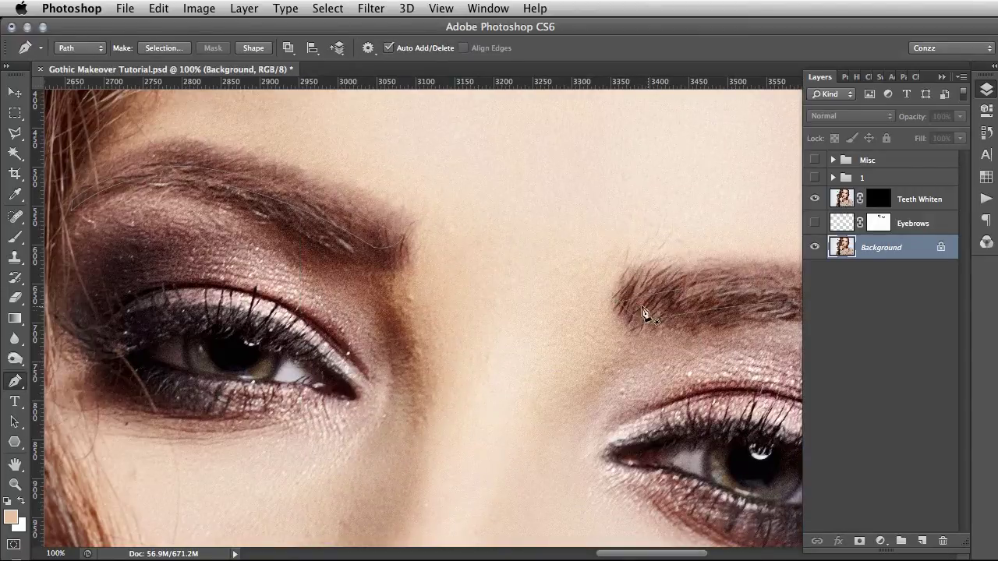
drag(531, 263, 416, 265)
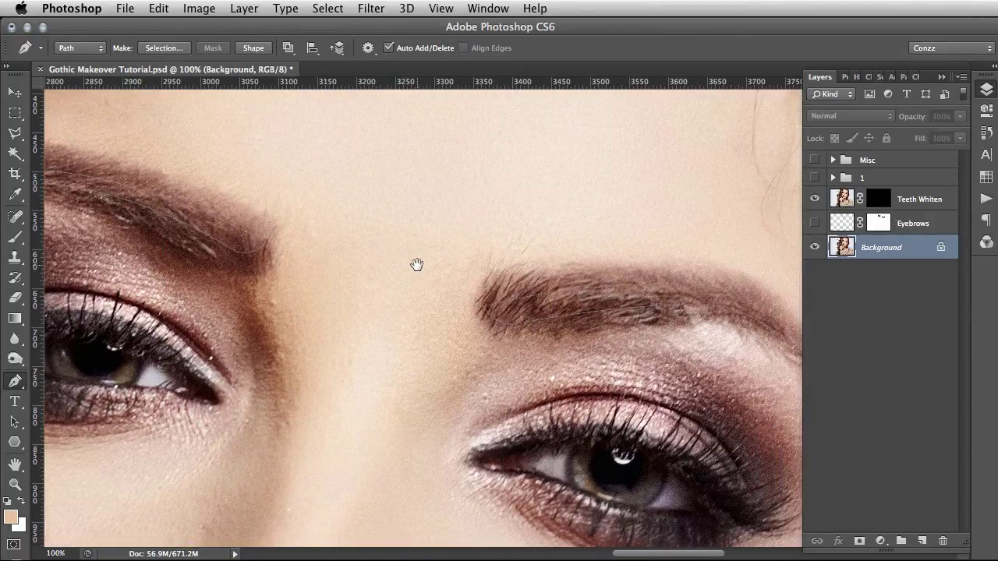
Step: Convert the brow path into a selection
right_click(497, 277)
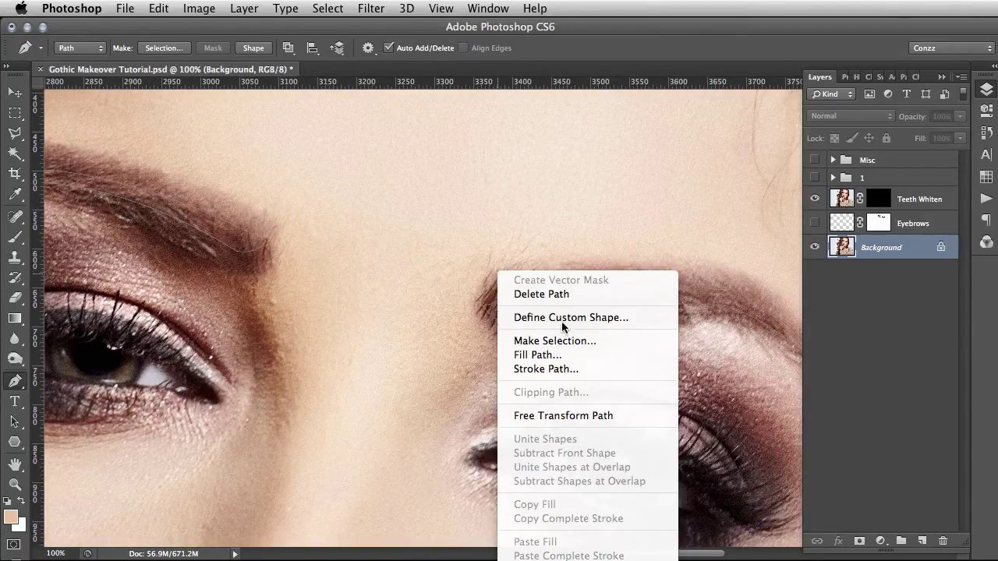
click(590, 341)
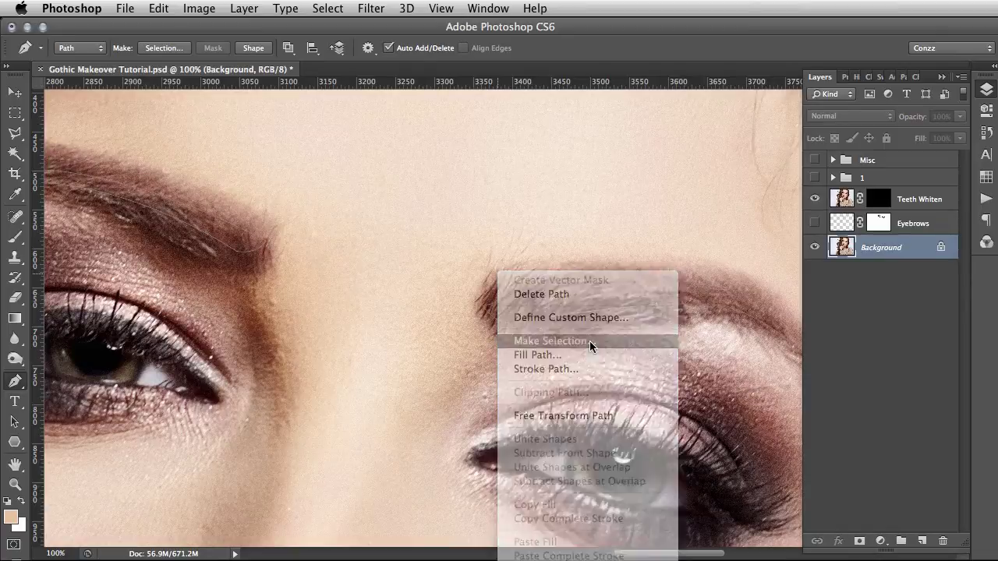
click(724, 333)
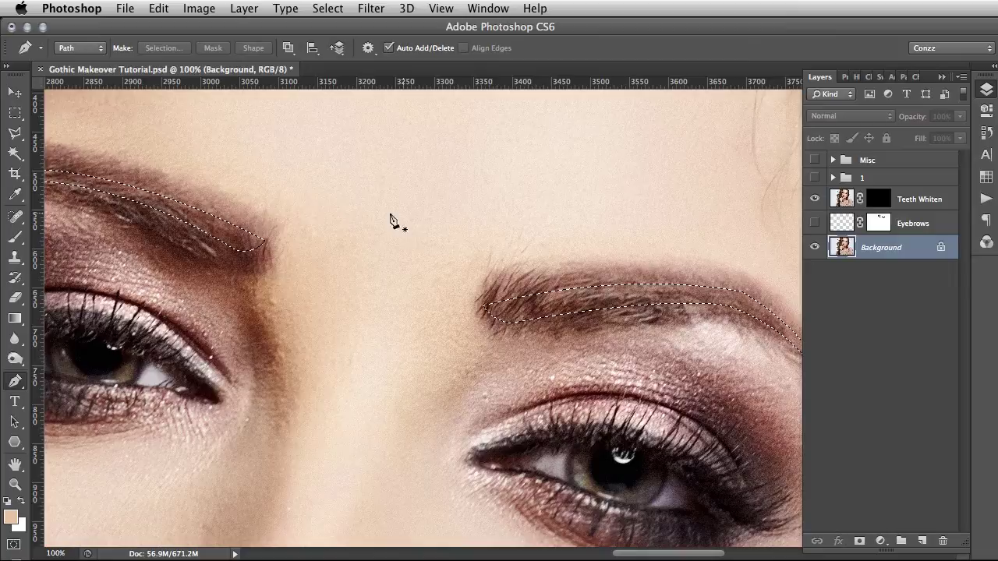
Step: Feather the brow selection by 6 pixels
click(340, 13)
mouse_move(422, 205)
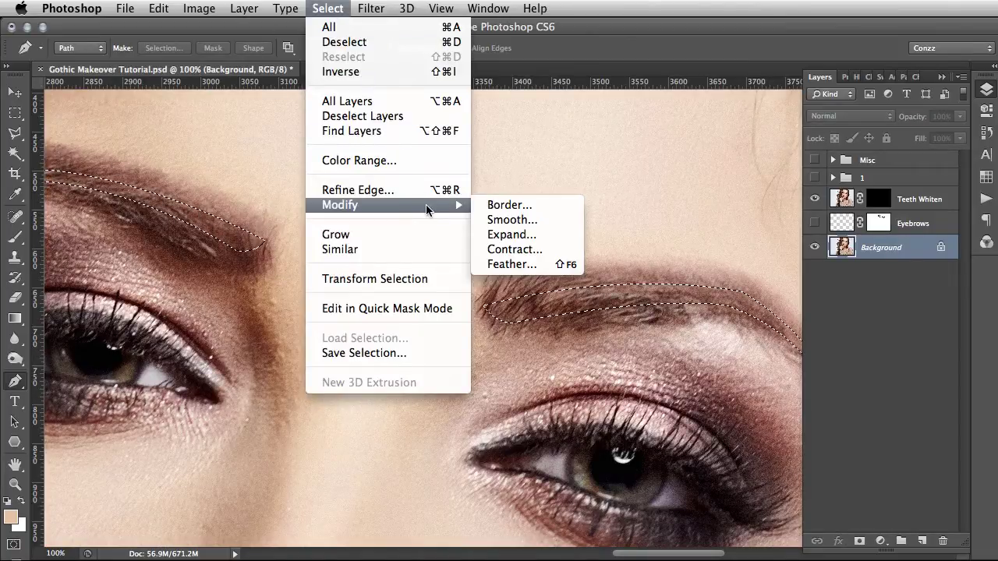
click(533, 267)
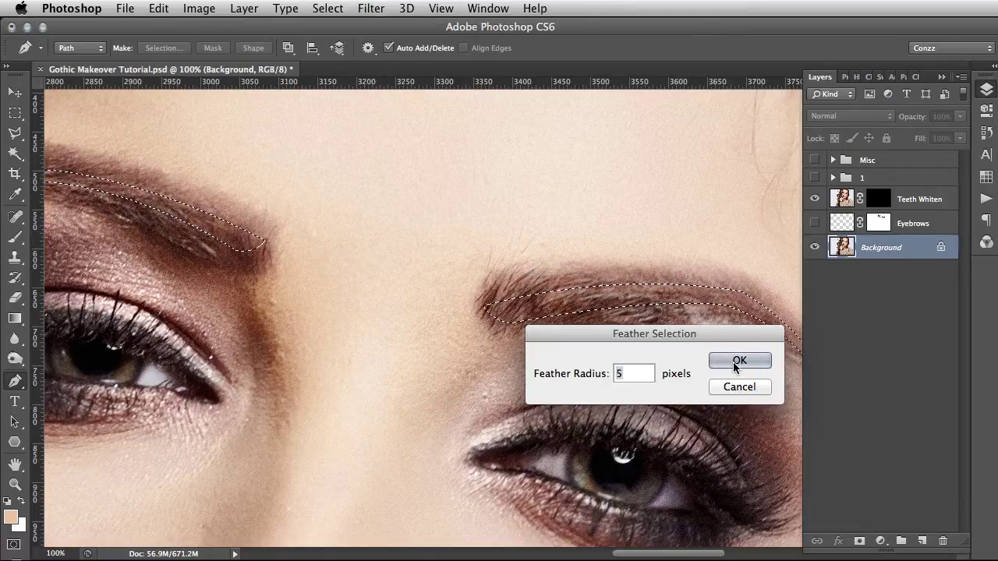
text(6)
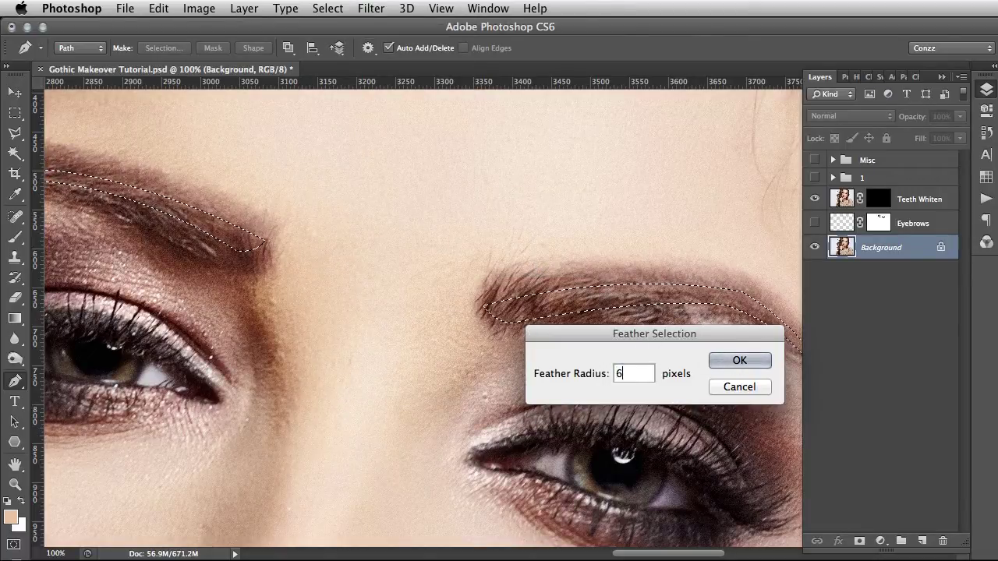
click(737, 361)
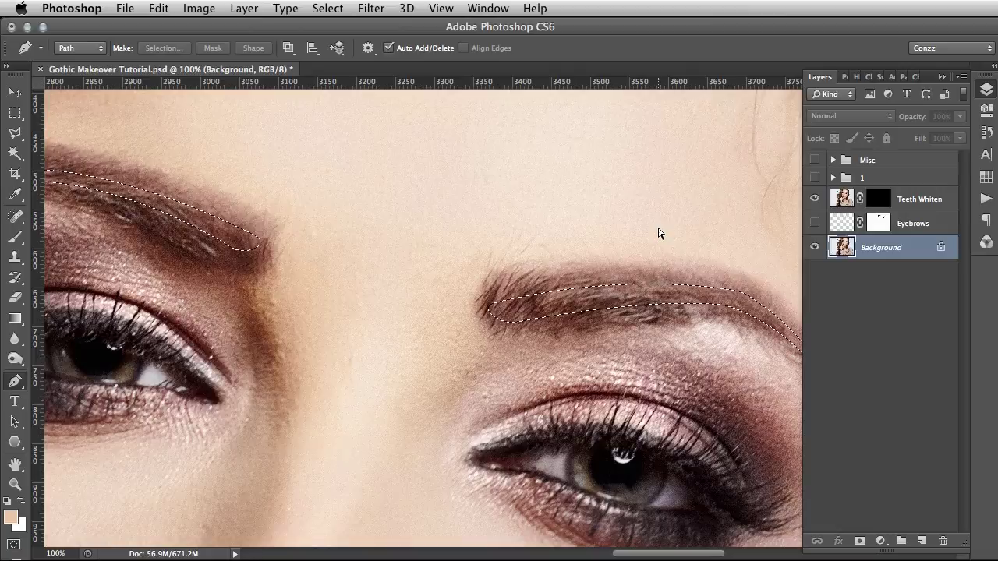
Step: Add Layer 14 above the Eyebrows cover layer, show the cover, and compare the drawn brows on and off
key(super+j)
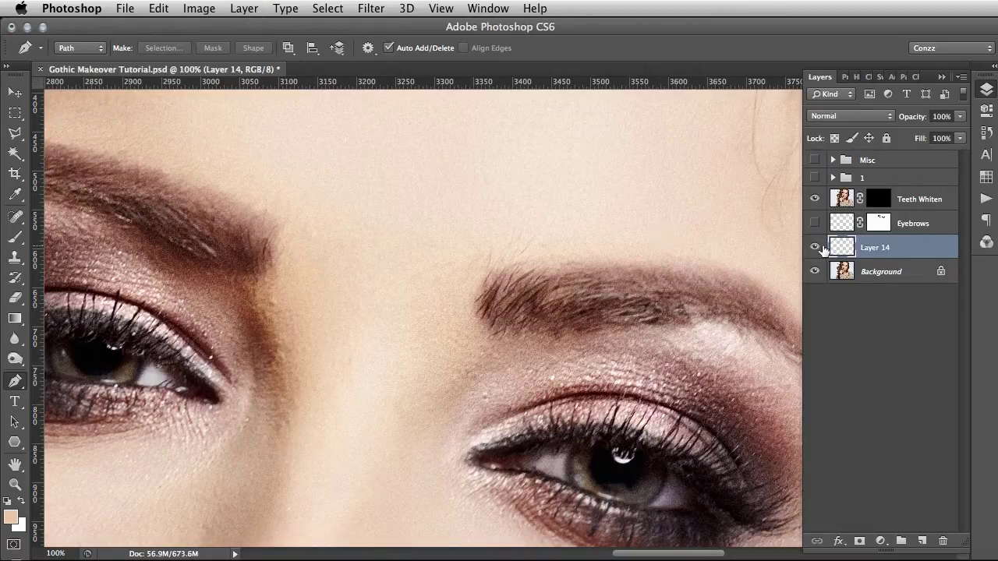
drag(894, 244, 857, 227)
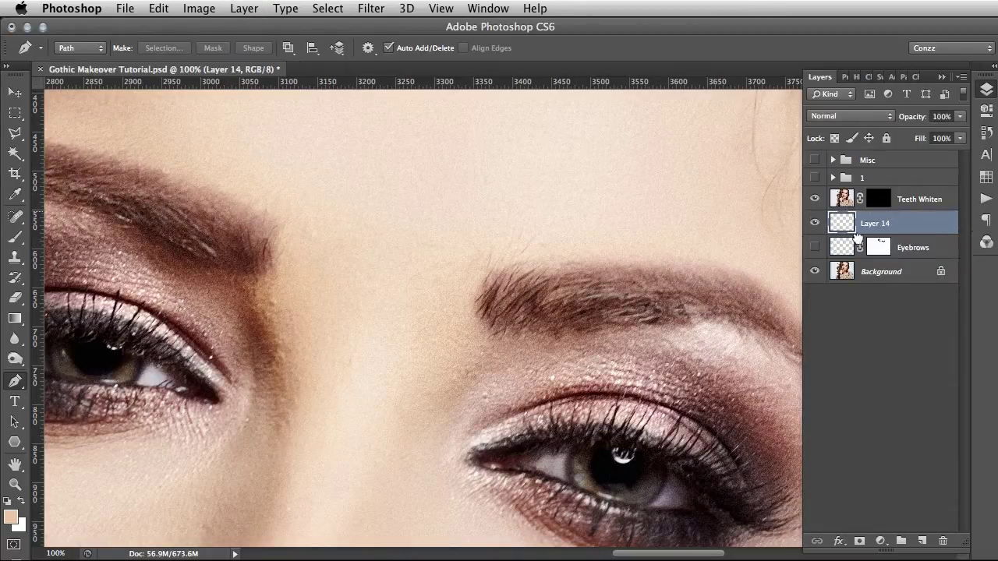
click(815, 248)
click(814, 226)
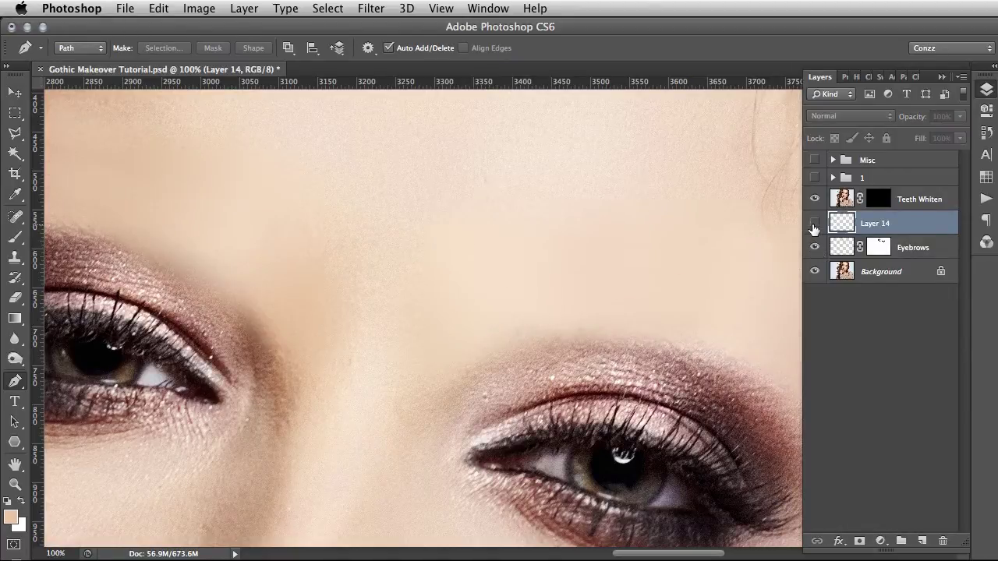
click(813, 226)
Step: Fit the photo on screen, then zoom in on the face and eyes
click(15, 484)
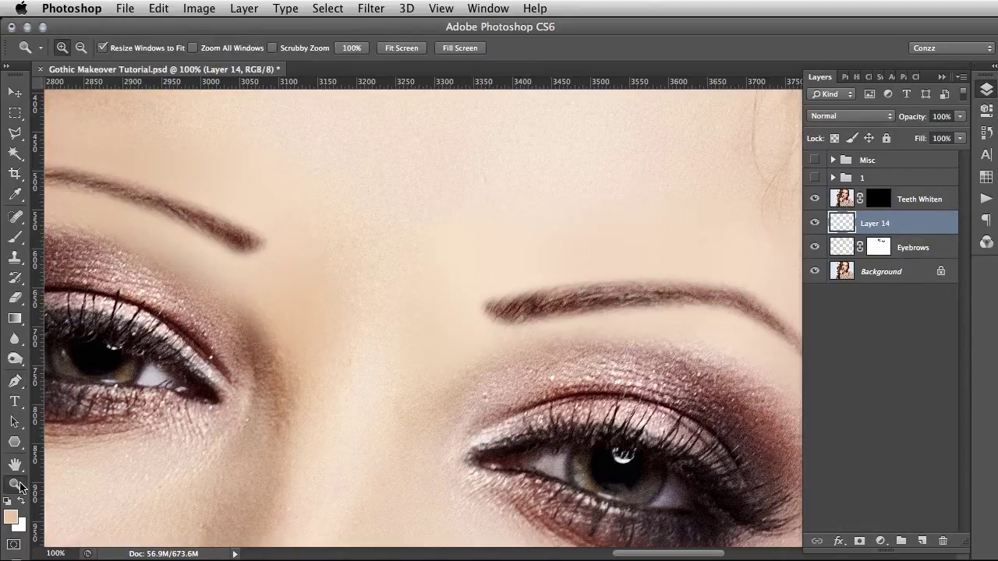
right_click(394, 290)
click(415, 295)
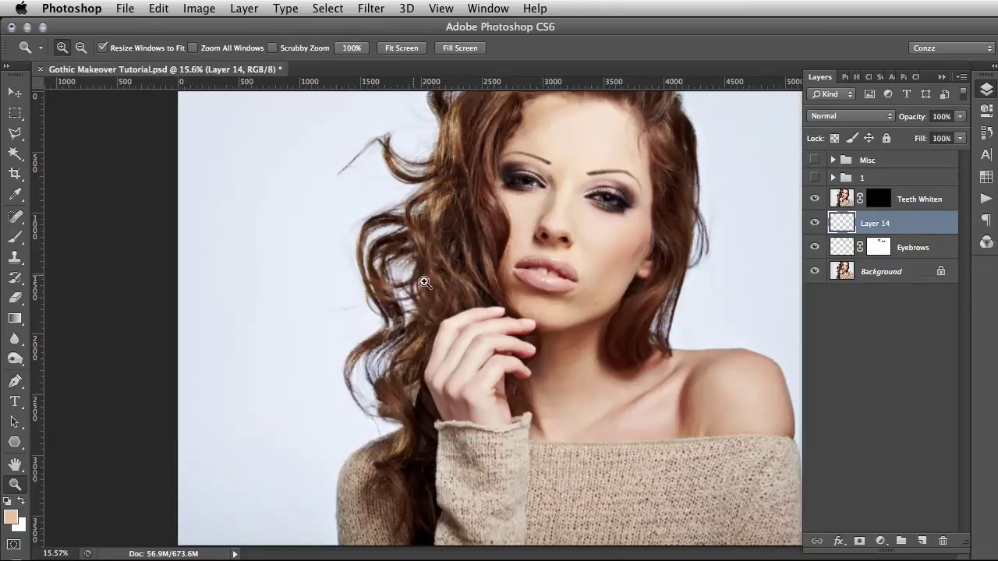
click(522, 177)
click(556, 174)
click(594, 173)
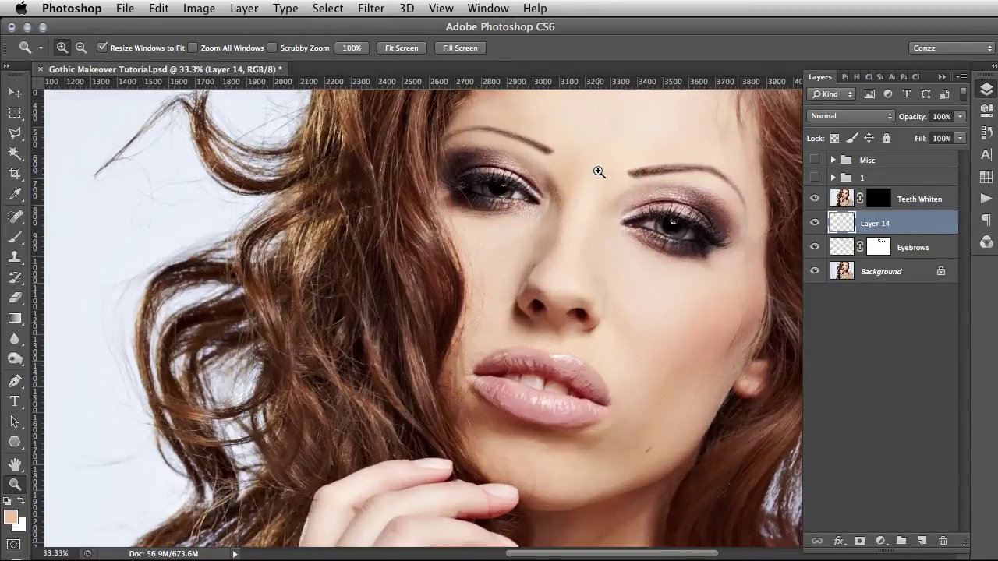
click(597, 171)
click(599, 172)
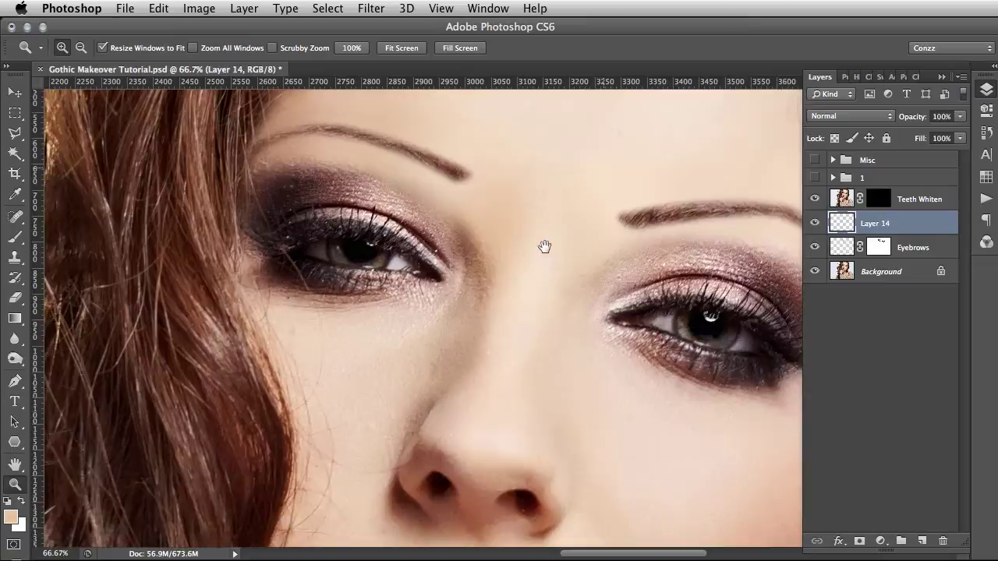
Step: Set Layer 14's blend mode to Multiply
drag(544, 247, 519, 287)
click(843, 118)
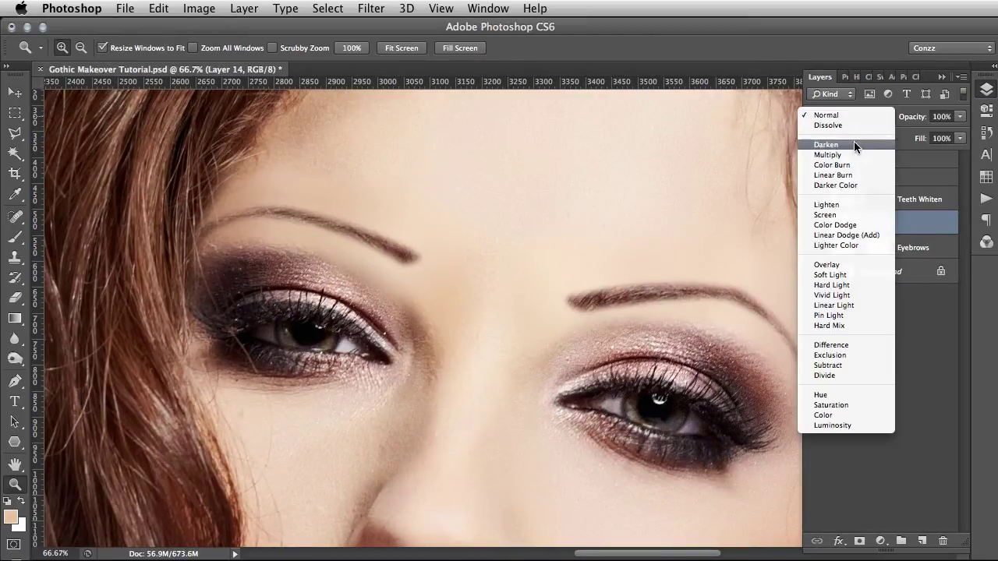
click(855, 156)
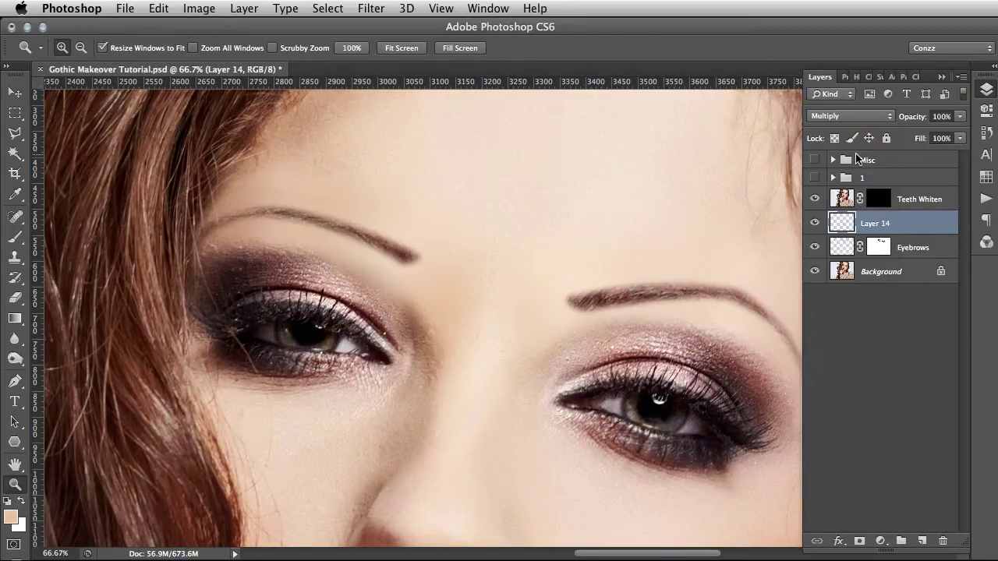
Step: Desaturate the brows with Hue/Saturation, Saturation around -69
click(198, 8)
mouse_move(272, 56)
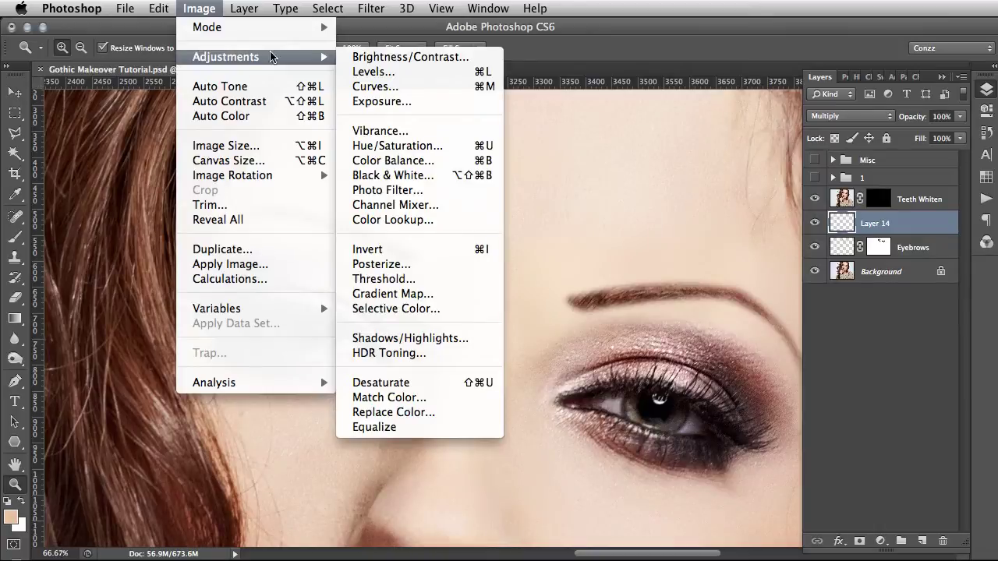
click(445, 147)
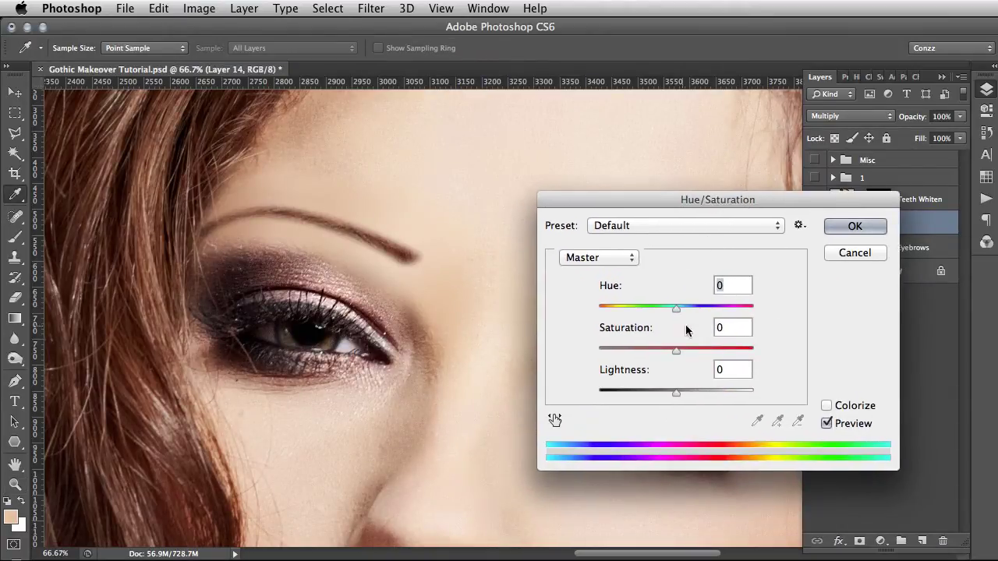
drag(664, 346, 625, 345)
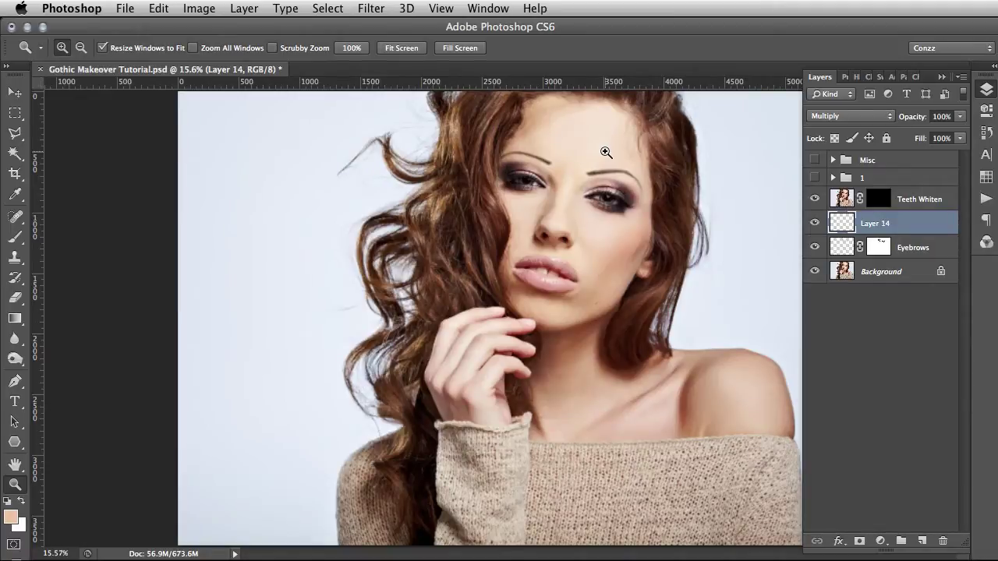
Step: Select the Teeth Whiten layer and add a Gradient Map adjustment layer above it
click(605, 152)
click(564, 161)
click(564, 161)
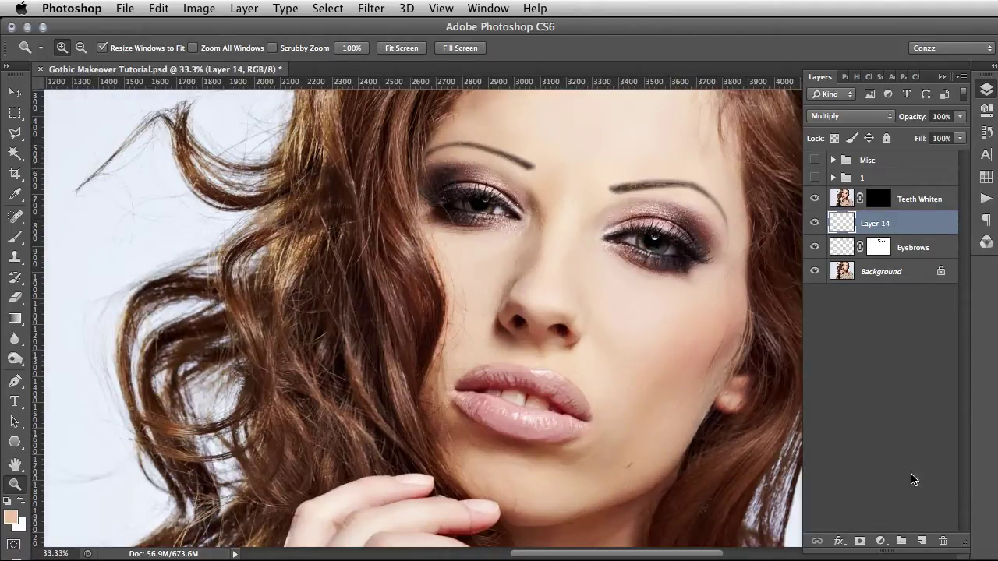
click(905, 204)
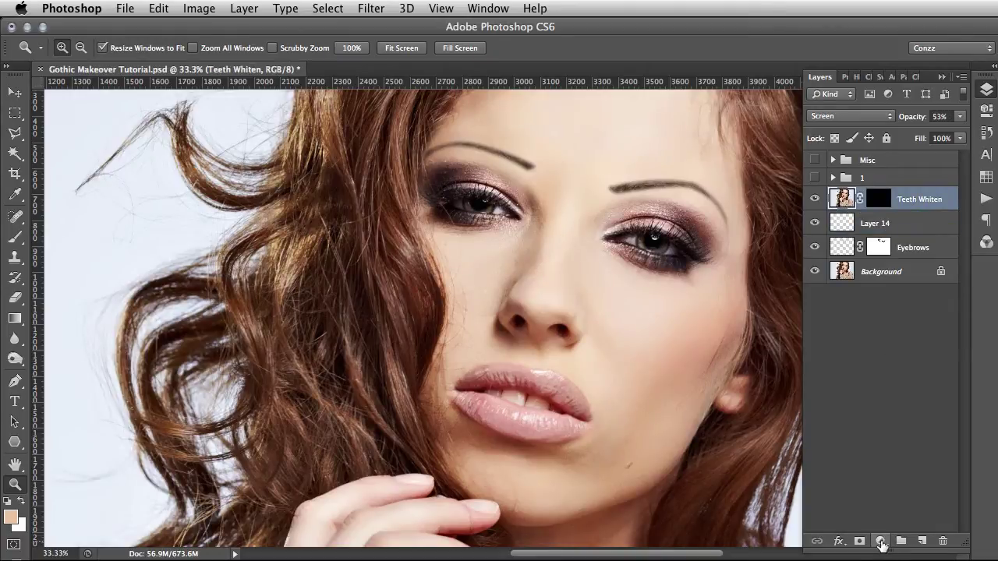
click(881, 541)
key(Escape)
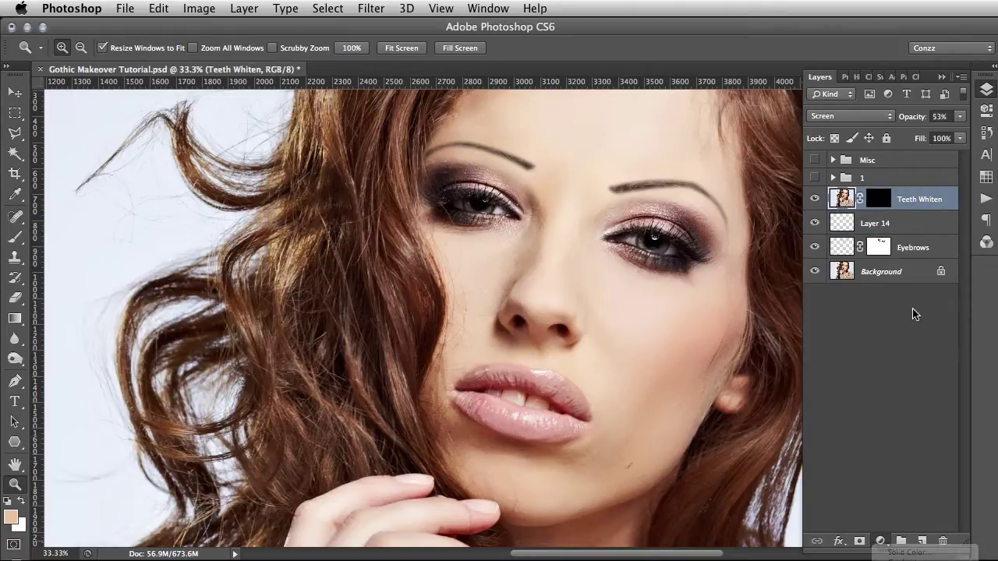
drag(965, 541, 958, 303)
click(880, 304)
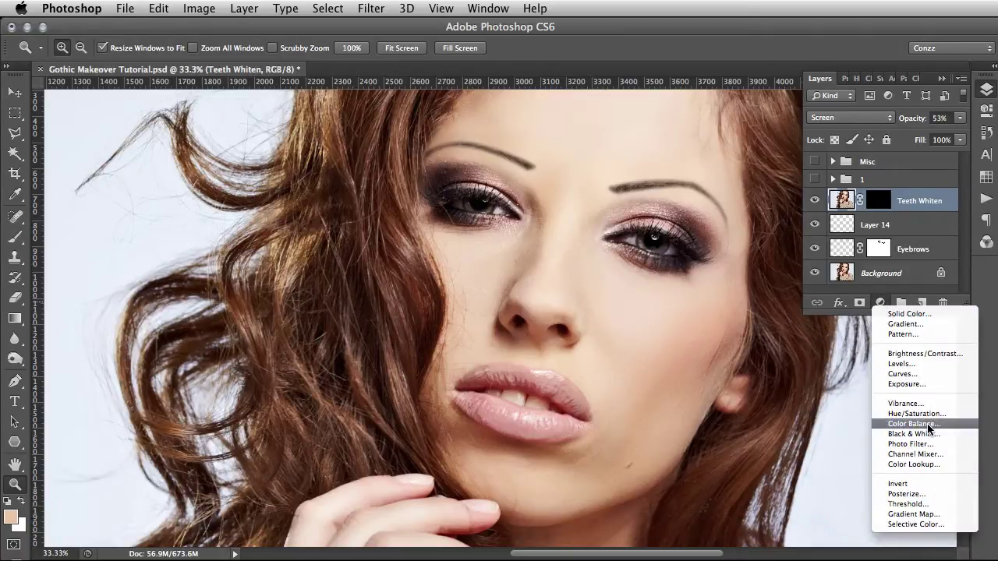
click(934, 513)
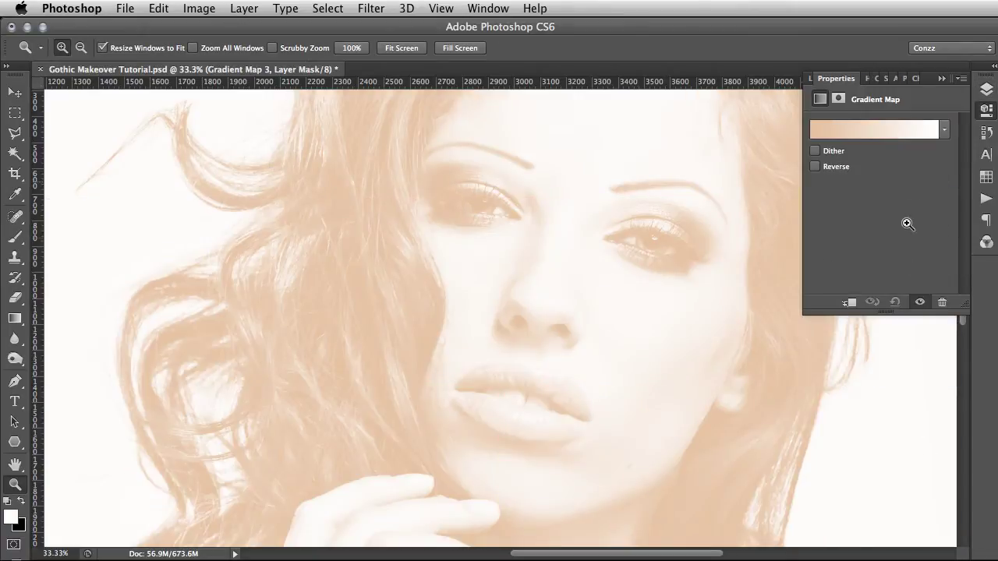
Step: Load the Black, White gradient in the gradient map and add a middle colour stop
click(896, 134)
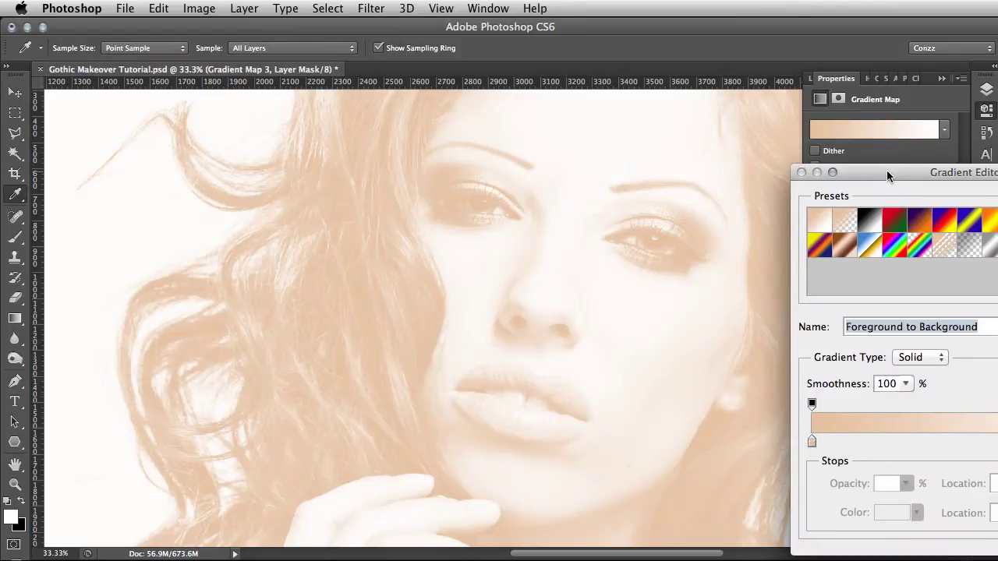
drag(886, 170, 664, 115)
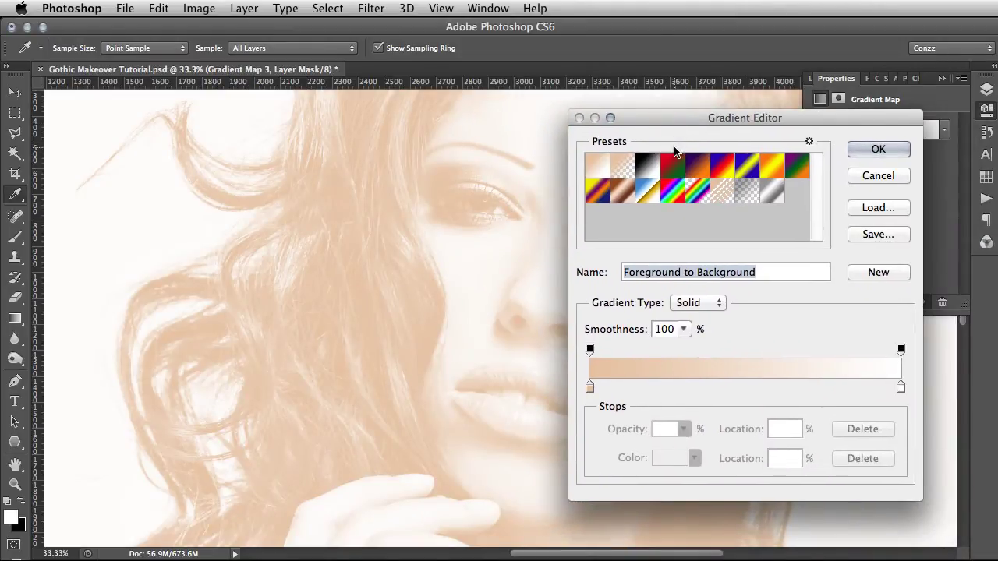
drag(713, 117, 552, 112)
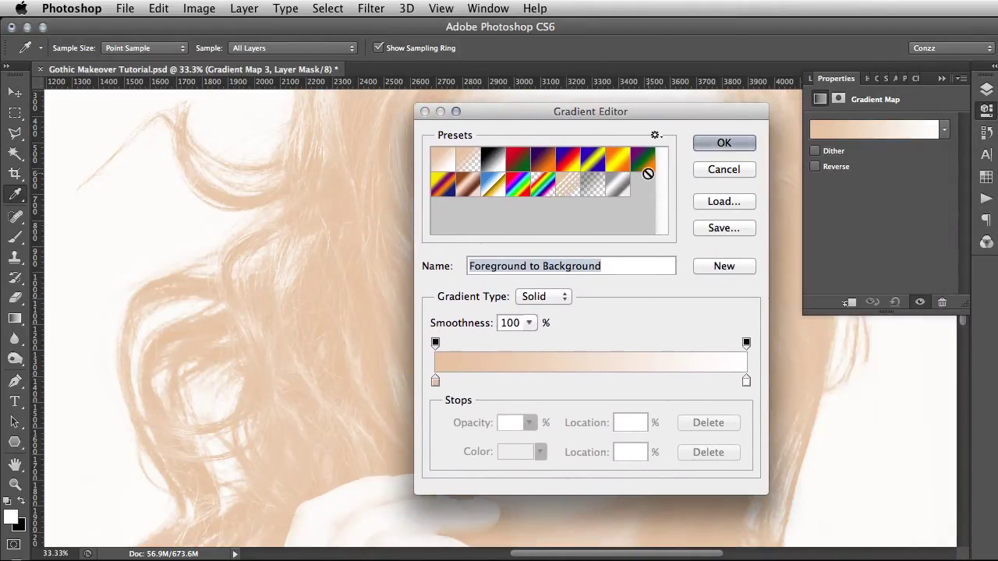
click(498, 160)
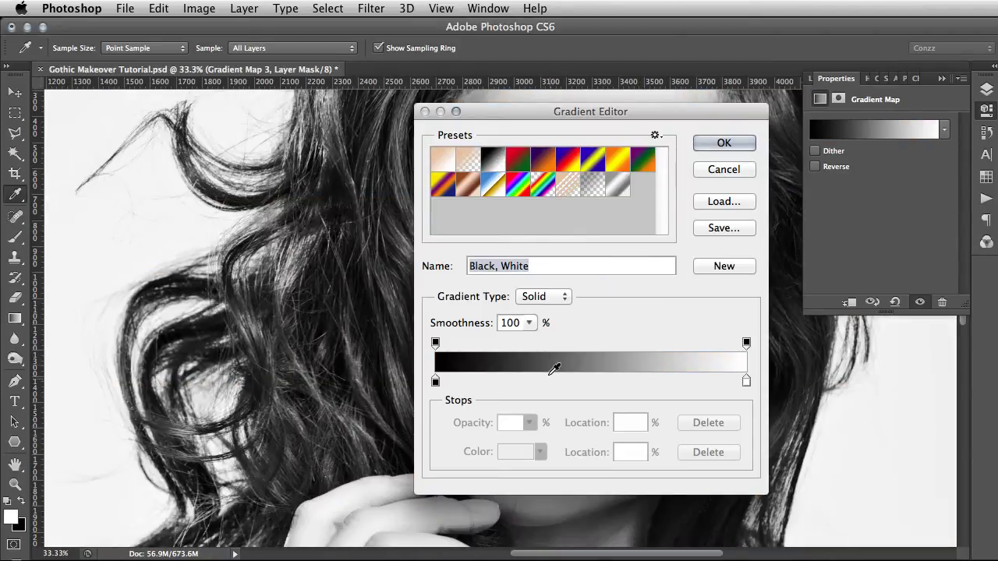
click(592, 382)
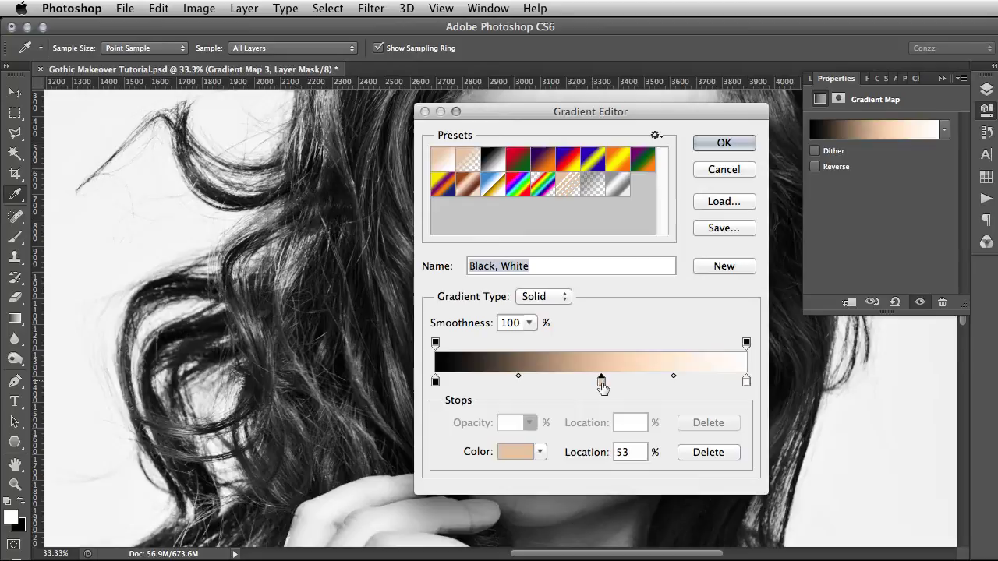
drag(597, 383, 602, 384)
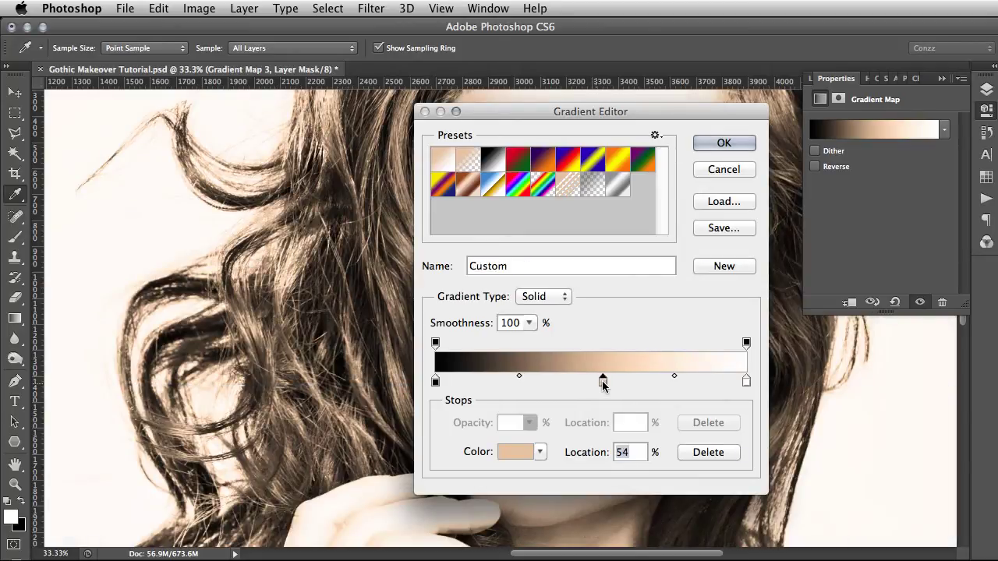
Step: Colour the middle stop a saturated violet and slide it to about 50%
click(516, 452)
click(837, 407)
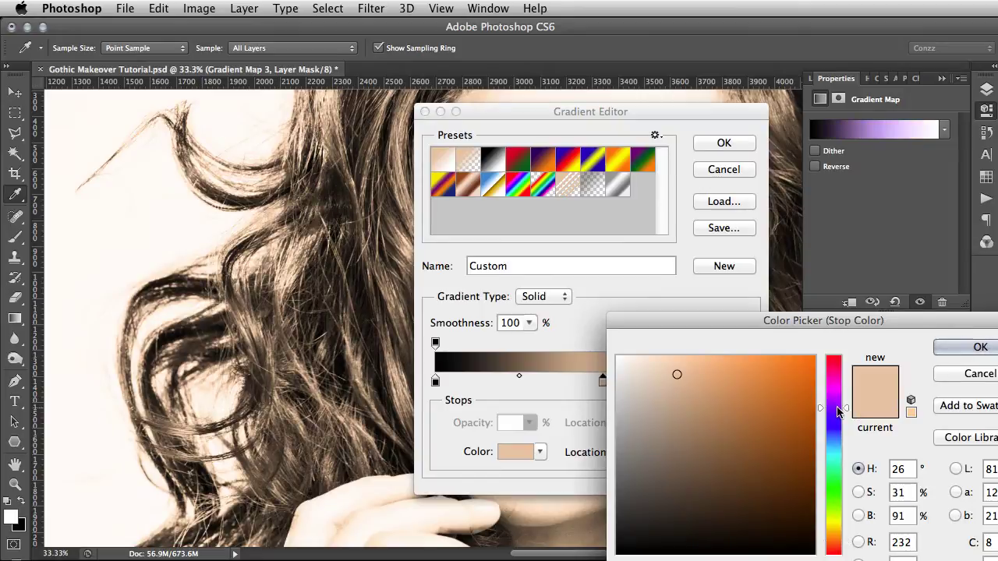
click(762, 370)
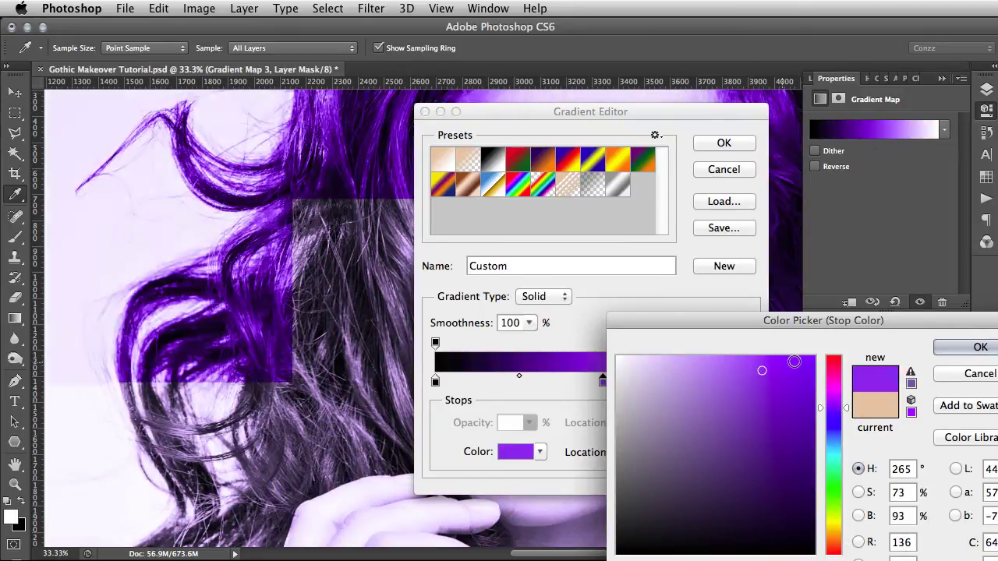
drag(808, 372, 789, 364)
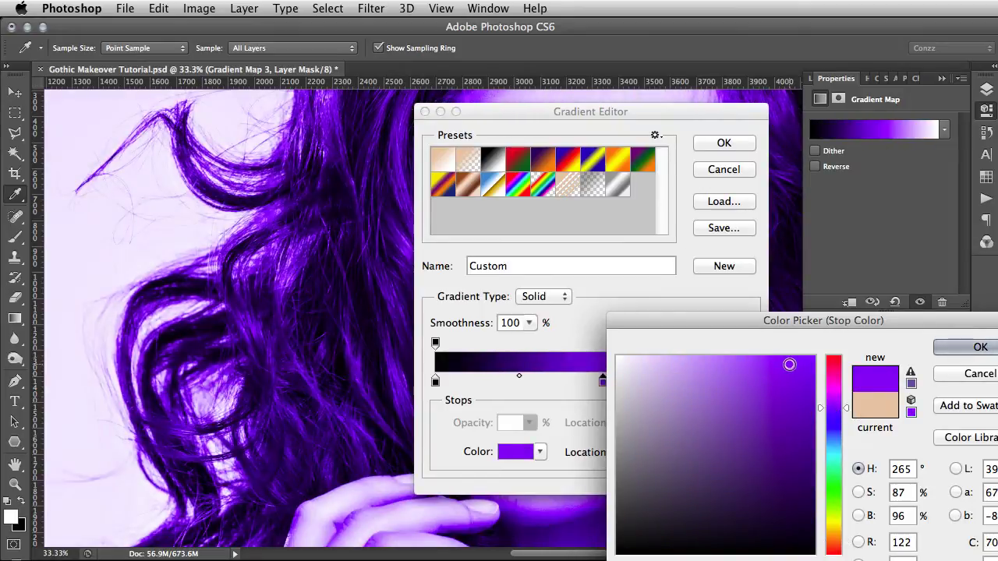
click(945, 347)
drag(579, 108, 690, 112)
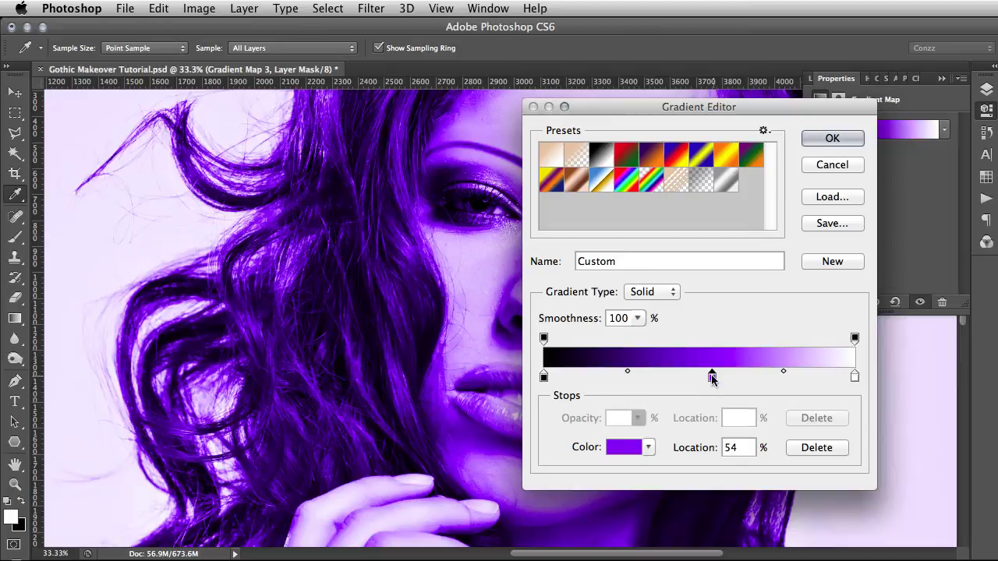
mouse_move(711, 376)
mouse_down()
mouse_move(687, 378)
mouse_move(746, 378)
mouse_move(699, 378)
mouse_up()
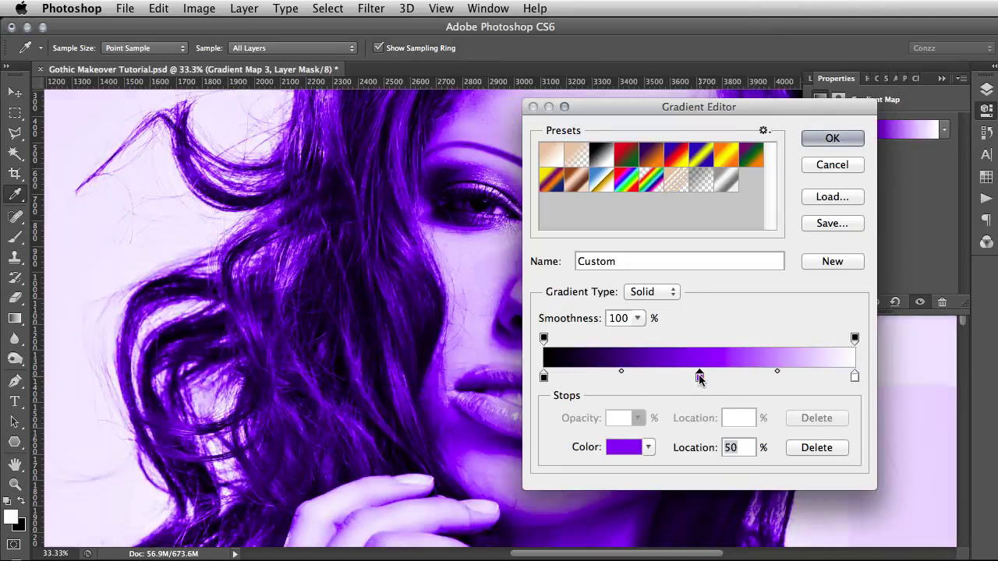
Step: Accept the violet gradient and invert Gradient Map 3's mask to black, hiding the purple tint
click(832, 139)
key(z)
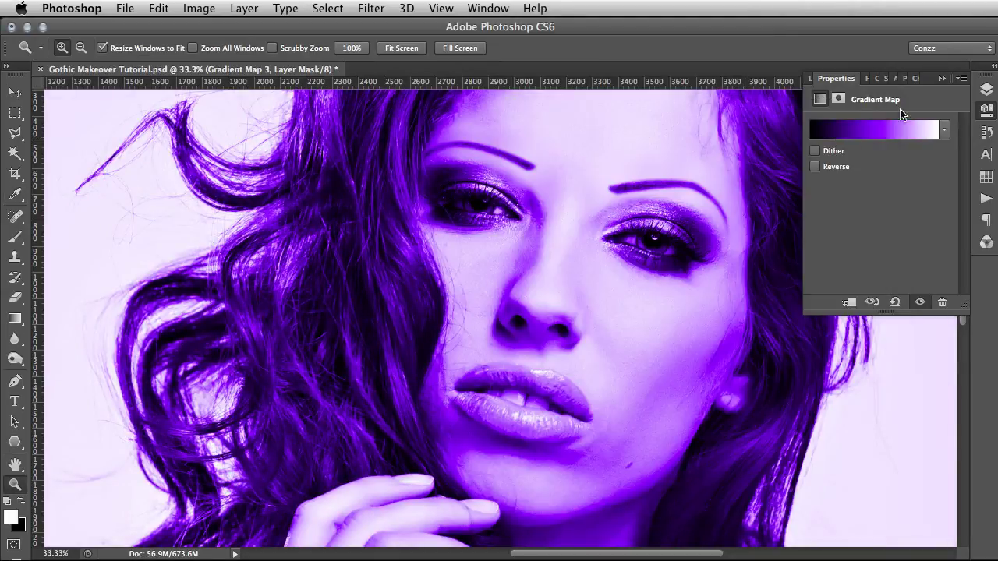
click(984, 91)
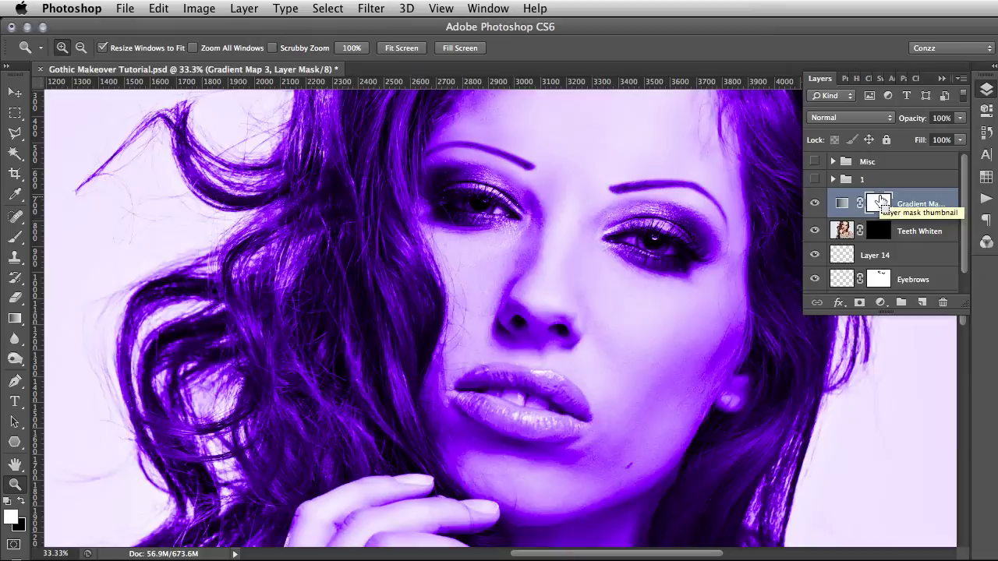
key(super+i)
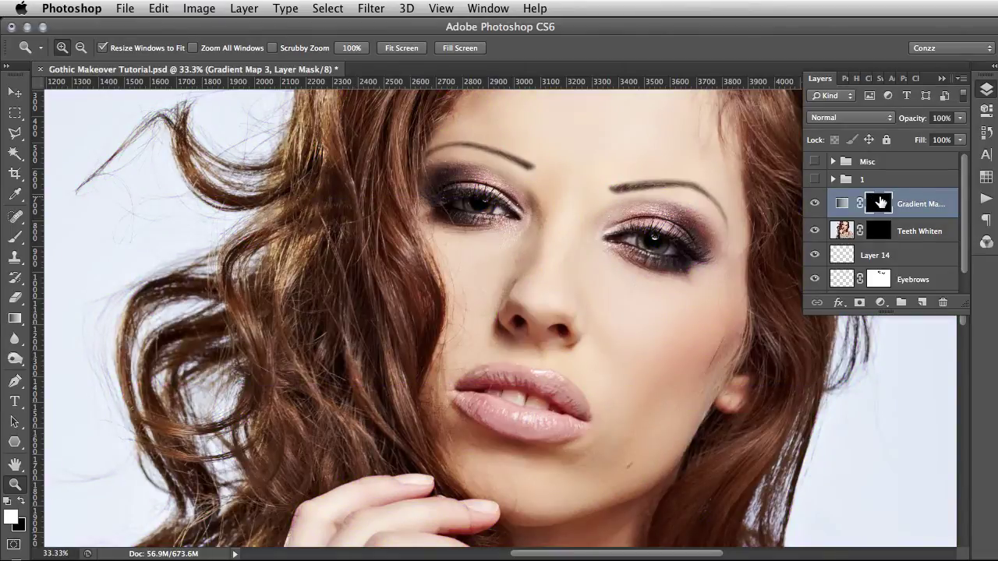
key(super+minus)
key(super+minus)
key(super+minus)
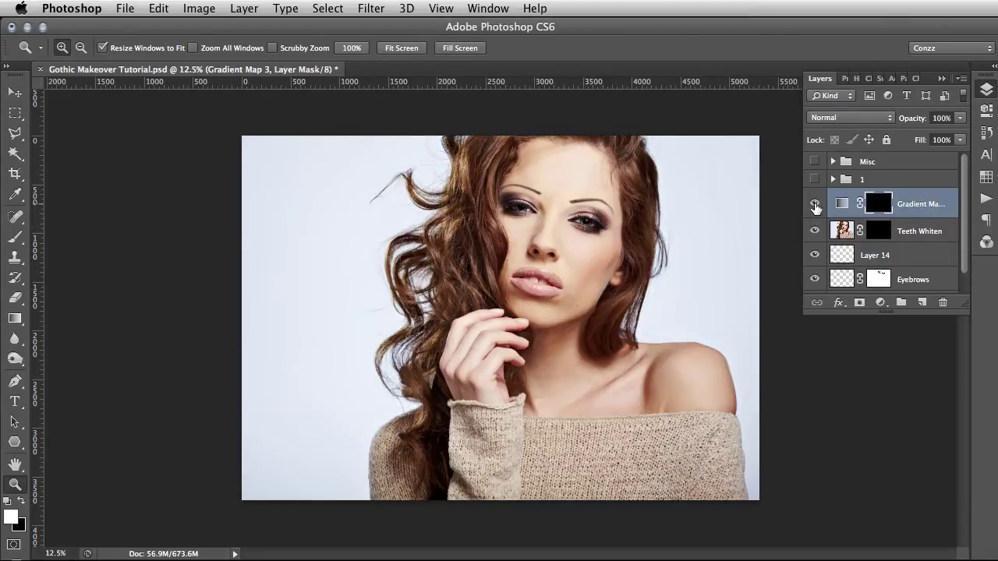
Step: Paint white on the mask with a 250–300 px brush to reveal purple across the hair
click(553, 196)
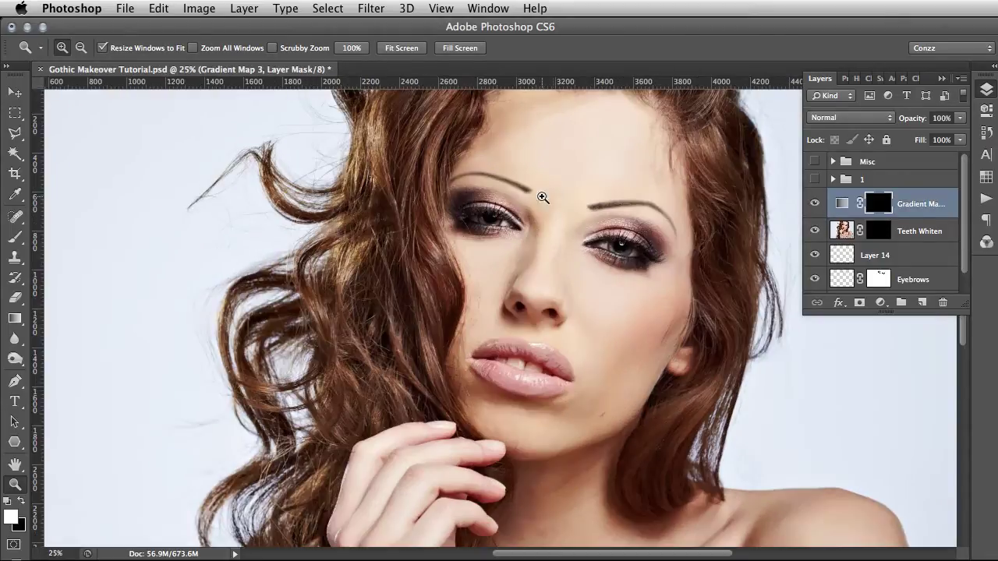
key(b)
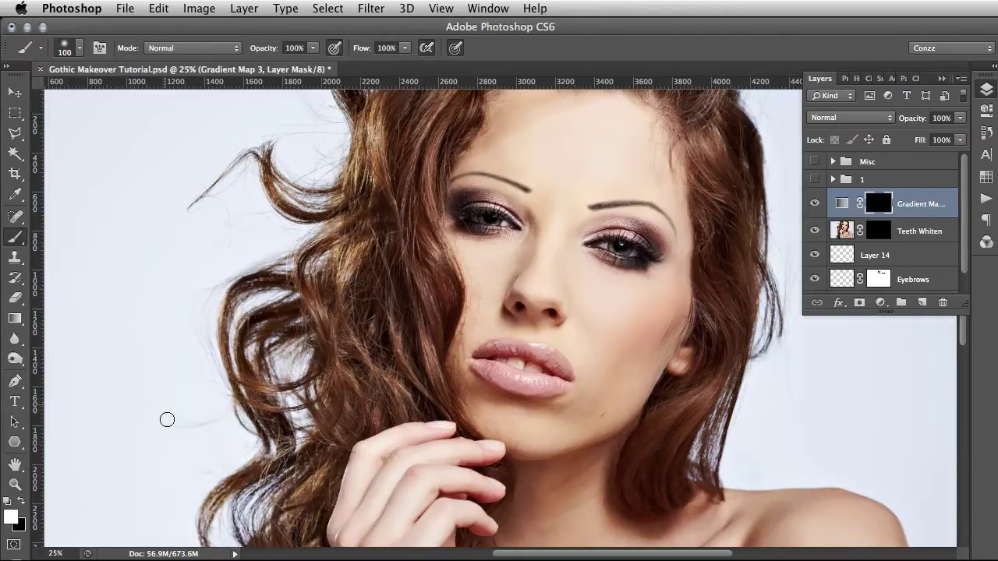
key(bracketright)
key(bracketright)
key(bracketright)
key(bracketright)
key(bracketright)
key(bracketright)
drag(386, 218, 378, 305)
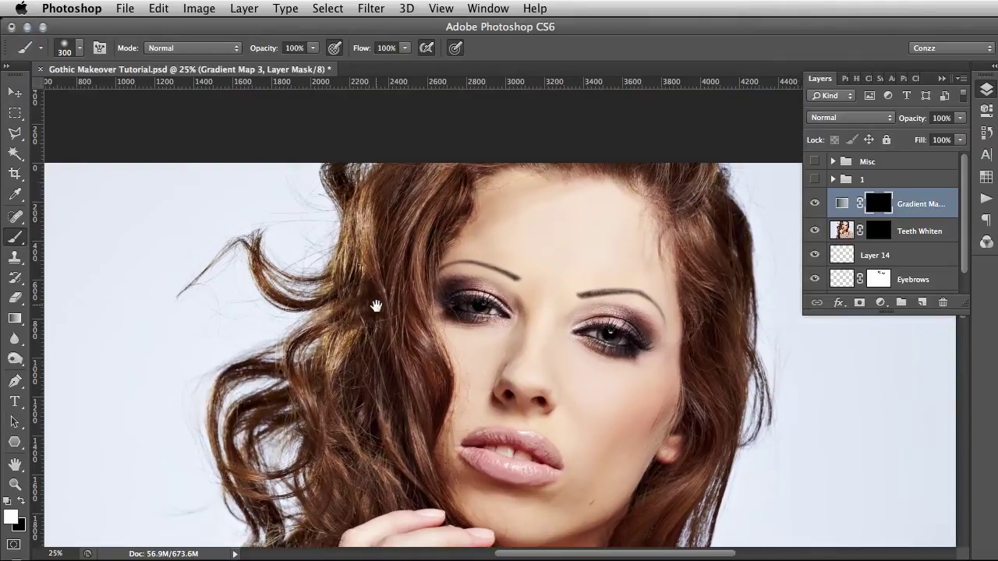
key(bracketleft)
mouse_move(392, 216)
mouse_down()
mouse_move(382, 212)
mouse_move(632, 149)
mouse_up()
drag(499, 437, 499, 148)
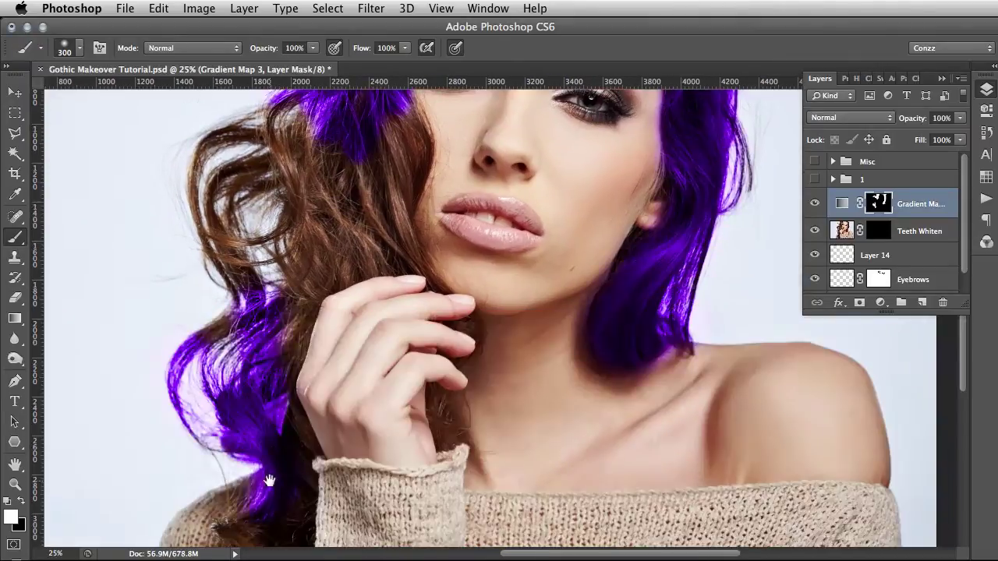
drag(273, 194, 257, 468)
Step: Switch to black and remove purple spill from the skin, refining edges with a 150 px brush
key(bracketright)
key(x)
mouse_move(374, 234)
mouse_down()
mouse_move(385, 419)
mouse_move(356, 128)
mouse_up()
scroll(423, 428, up, 2)
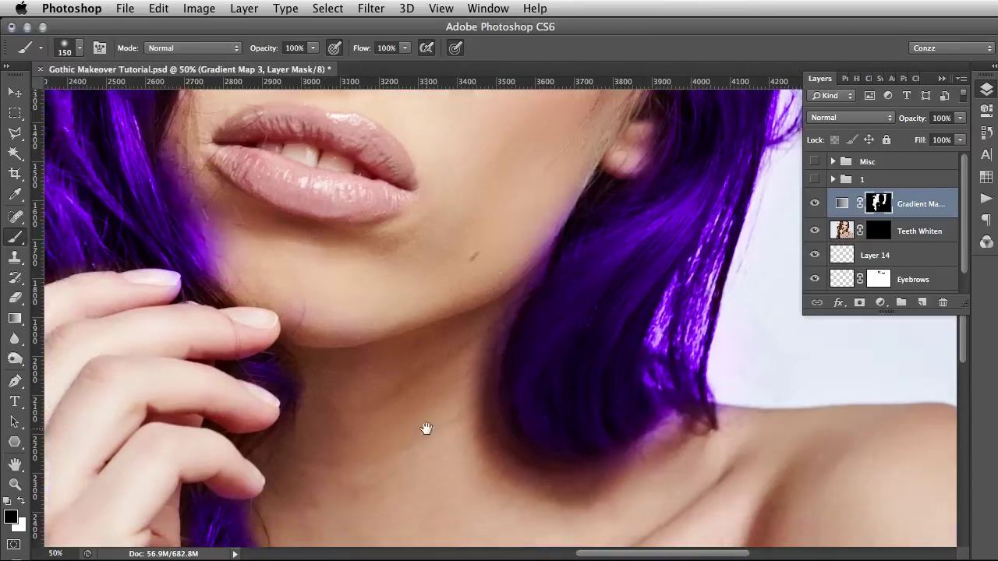
scroll(424, 428, down, 3)
key(bracketleft)
key(bracketleft)
key(bracketleft)
key(bracketleft)
drag(545, 233, 585, 213)
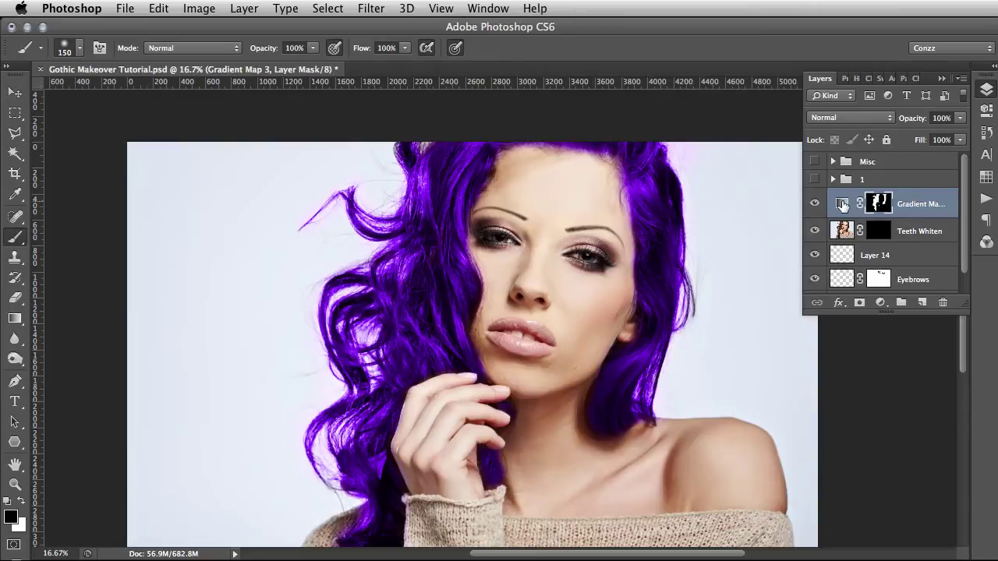
Step: Check the gradient map's gradient, then lower Gradient Map 3's opacity to 71%
double_click(842, 204)
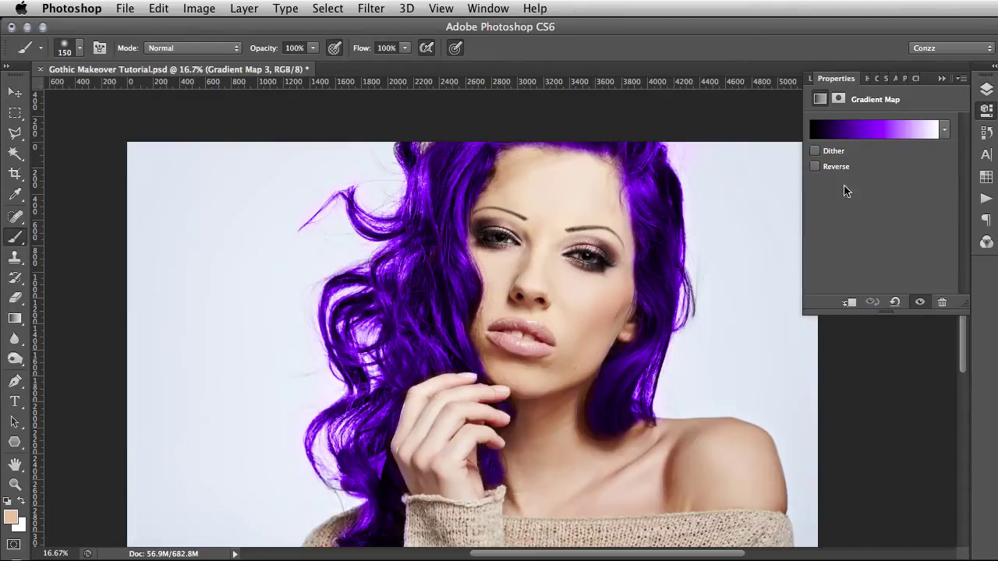
click(869, 138)
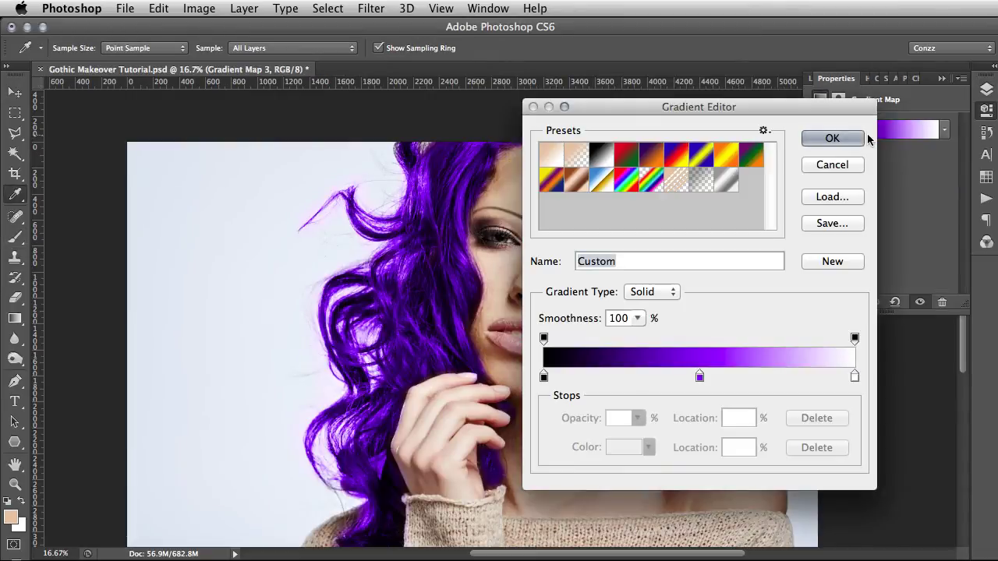
click(824, 163)
key(b)
click(986, 88)
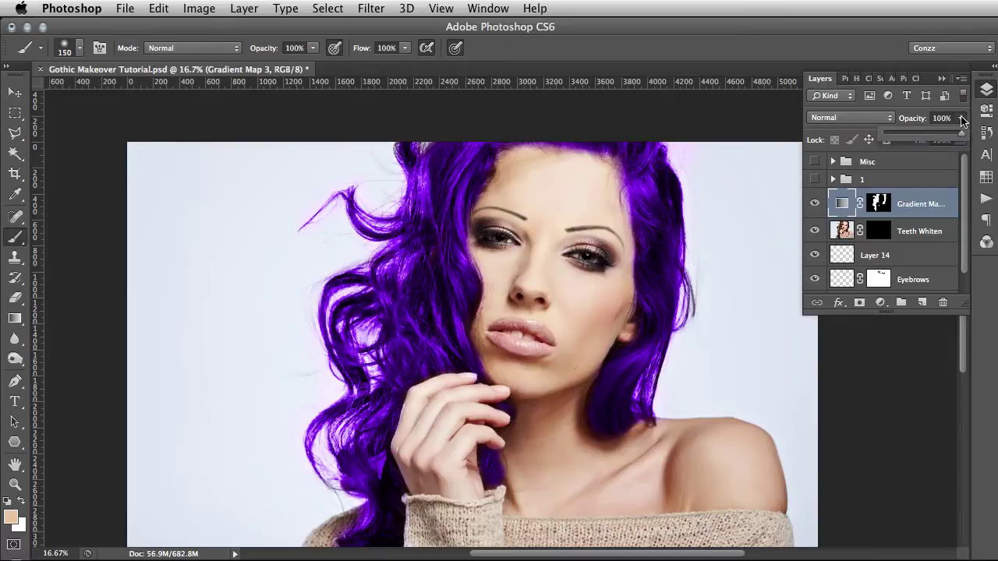
drag(960, 137, 936, 138)
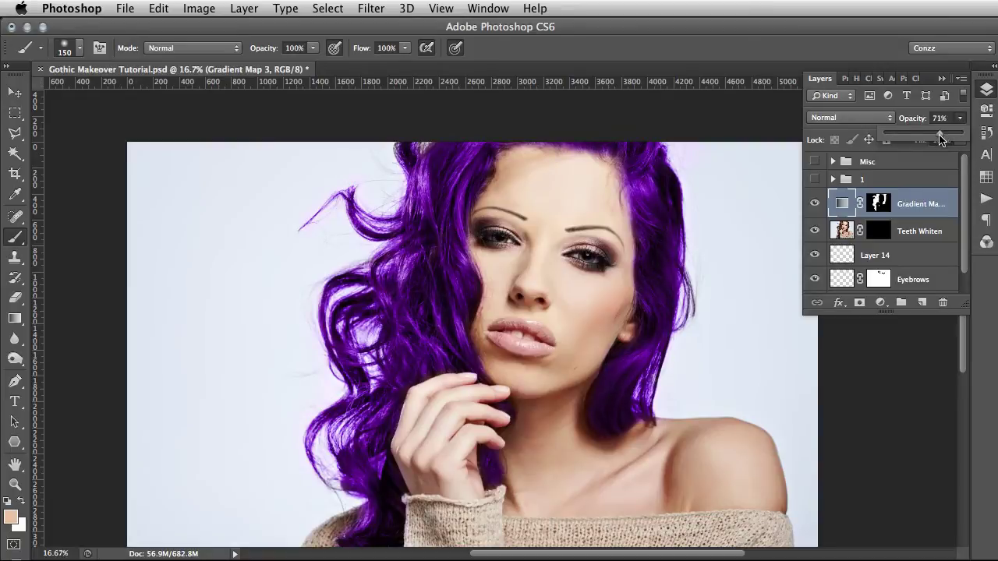
click(926, 205)
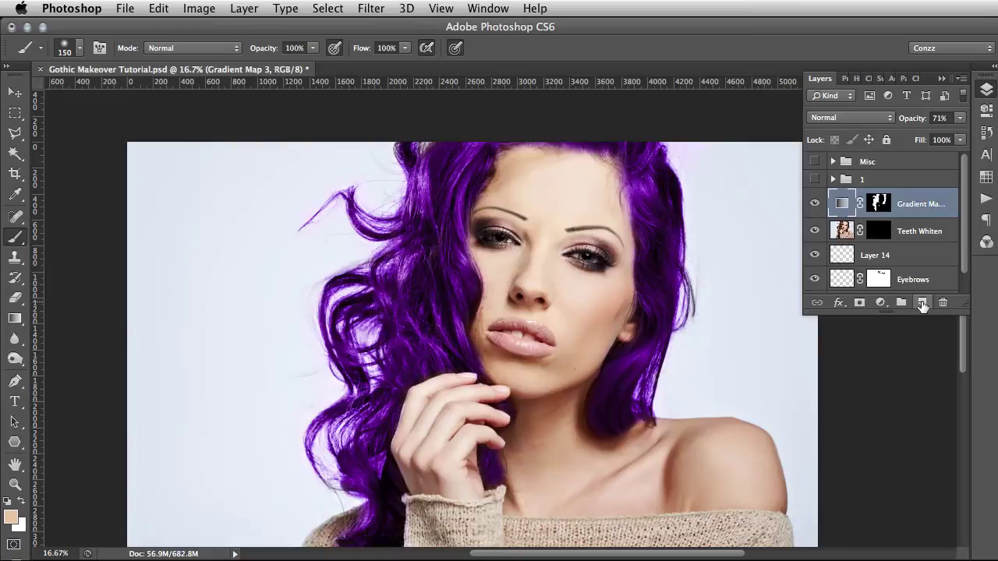
Step: Add Layer 15 in Color blend mode and set the foreground colour to a saturated red
click(922, 304)
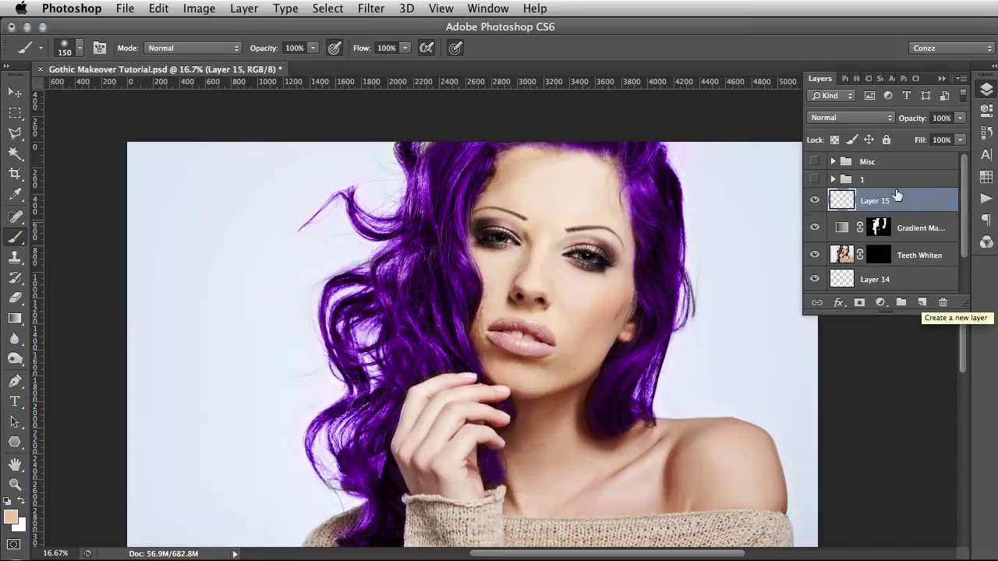
click(882, 117)
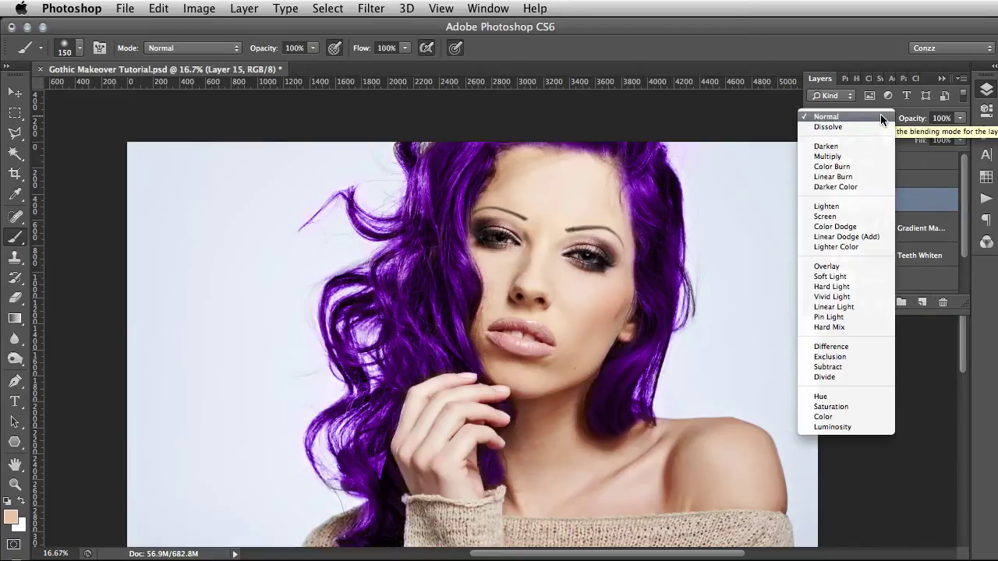
click(833, 413)
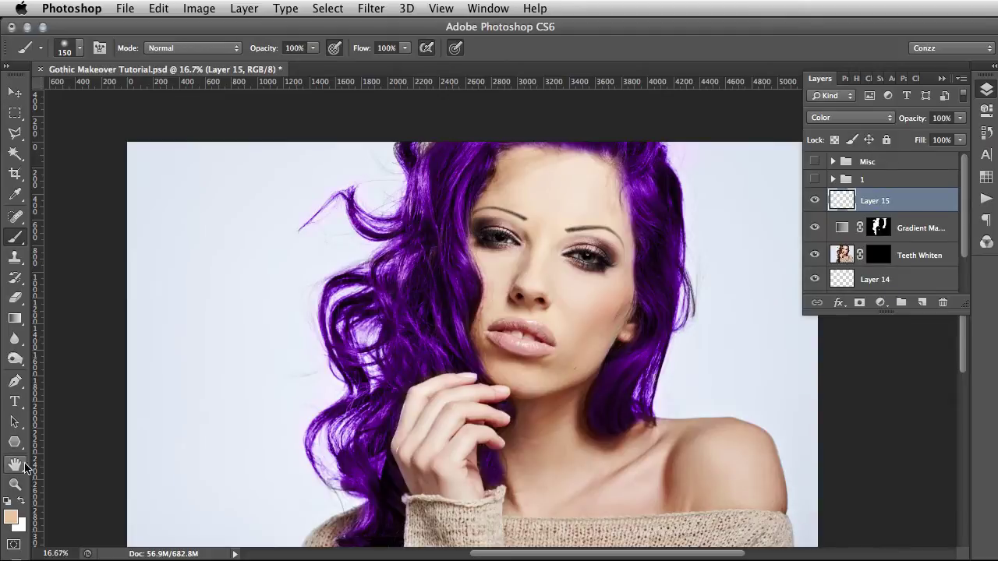
click(11, 516)
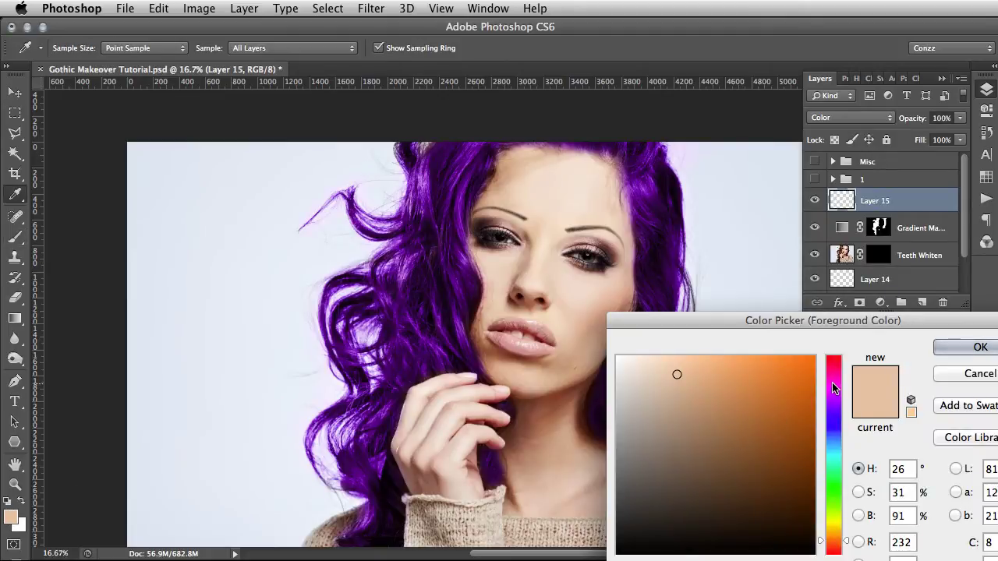
drag(834, 398, 834, 356)
drag(806, 372, 780, 361)
click(971, 348)
Step: Paint red streaks into the left and right hair with a 300 px brush
key(b)
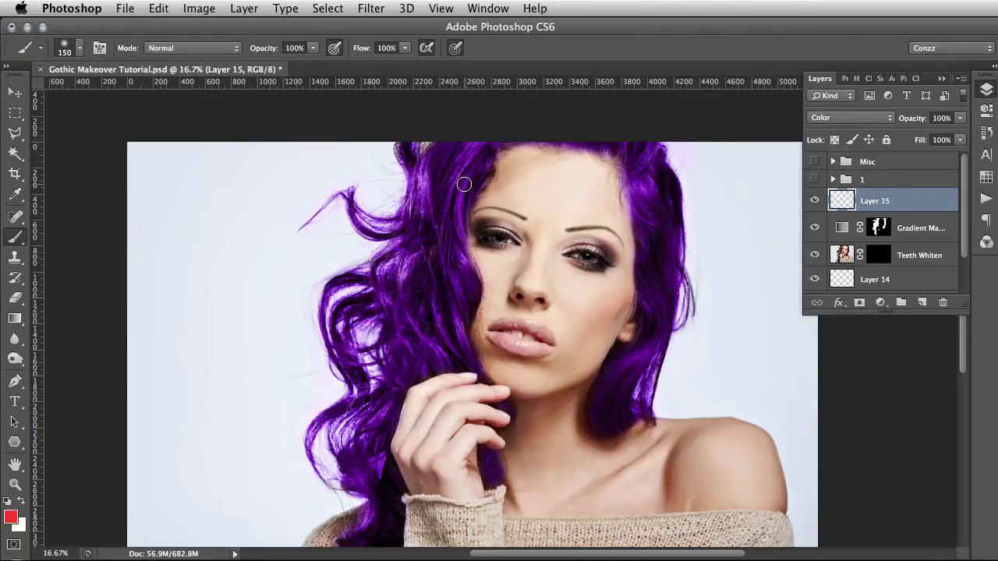
key(bracketright)
key(bracketright)
mouse_move(470, 154)
mouse_down()
mouse_move(448, 211)
mouse_move(456, 297)
mouse_move(434, 345)
mouse_up()
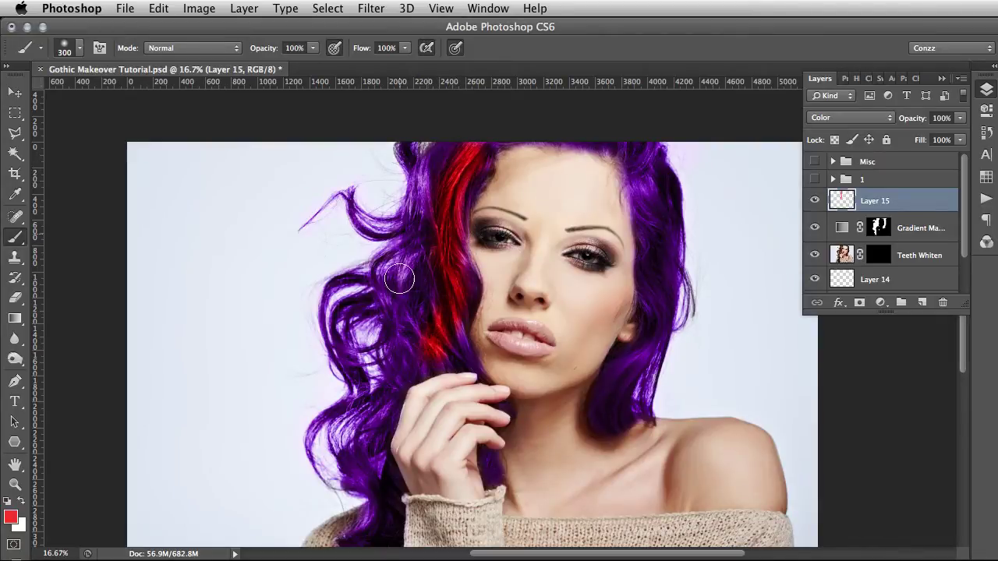
mouse_move(665, 195)
mouse_down()
mouse_move(648, 185)
mouse_move(662, 223)
mouse_up()
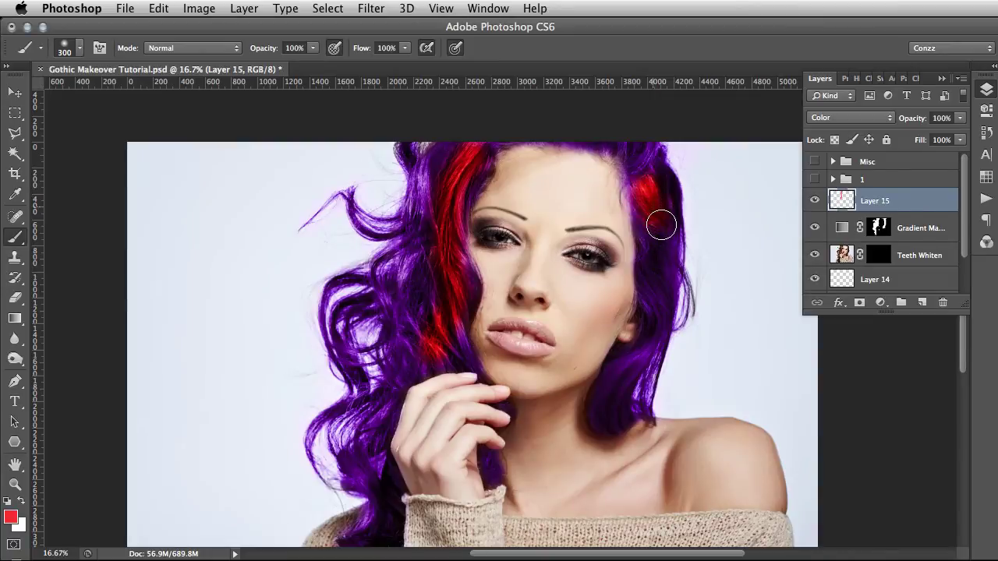
key(bracketleft)
key(bracketleft)
Step: Blur the red streaks with a Gaussian Blur of radius 33.1
click(356, 11)
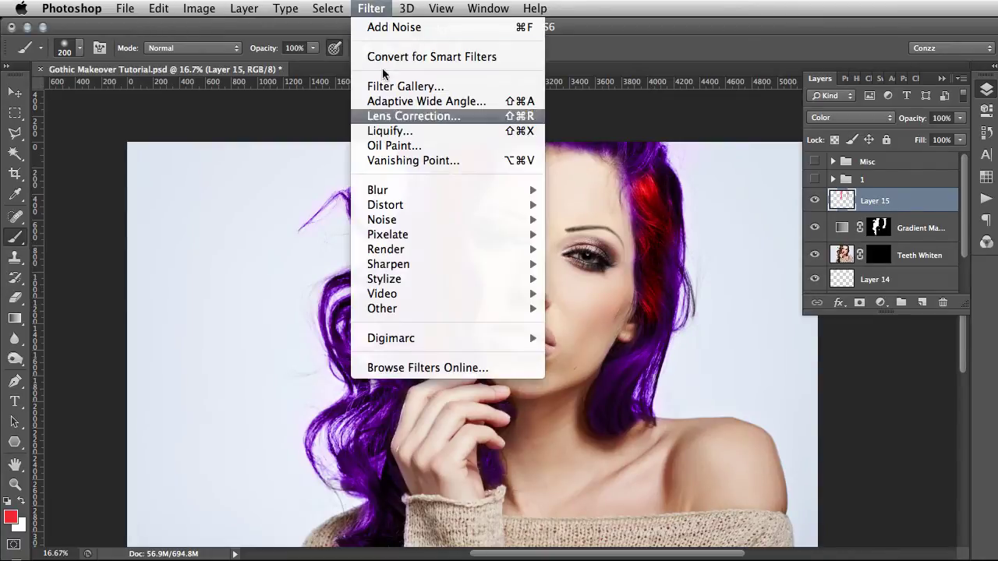
mouse_move(457, 192)
click(641, 309)
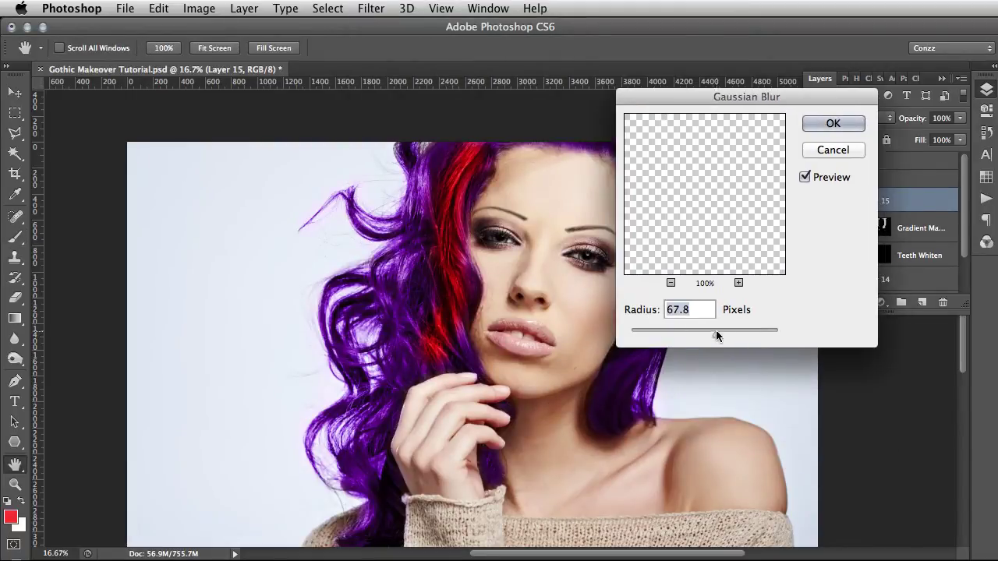
key(Return)
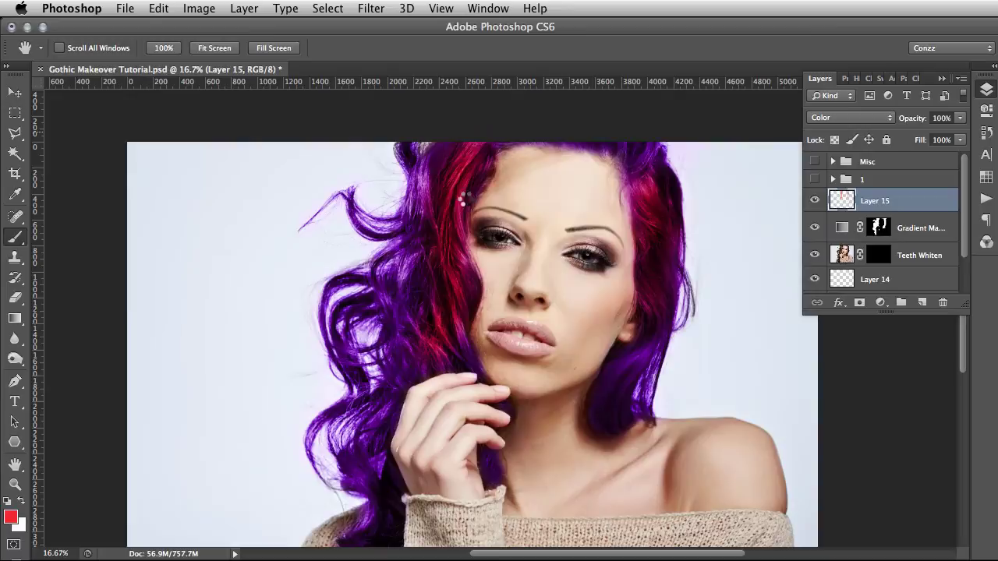
Step: Erase part of the streaks with an 800–1200 px eraser and fade Layer 15 to 80% opacity
key(e)
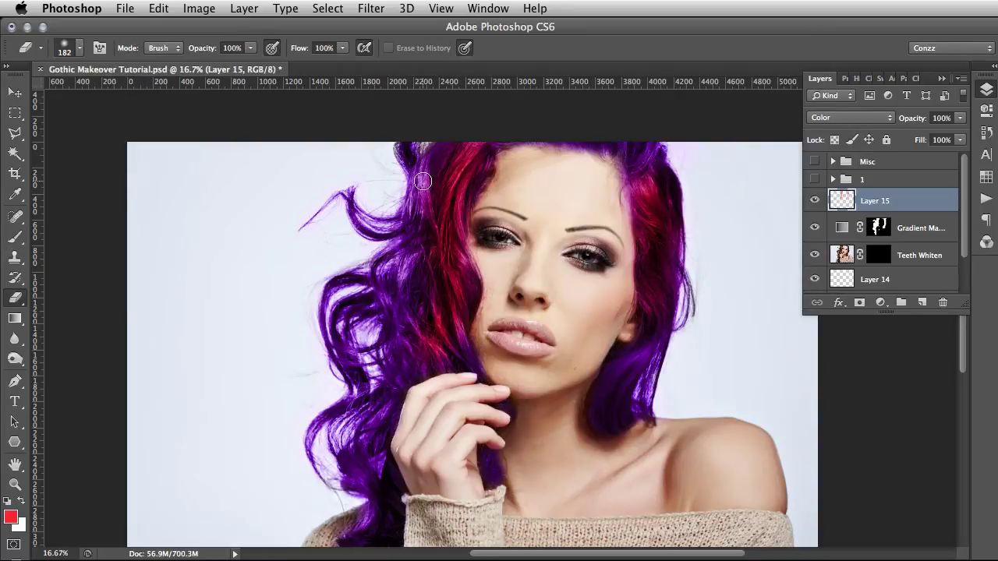
key(bracketright)
key(bracketright)
key(bracketright)
key(bracketright)
key(bracketright)
key(bracketright)
key(bracketright)
key(bracketright)
key(bracketright)
key(bracketright)
key(bracketright)
key(bracketright)
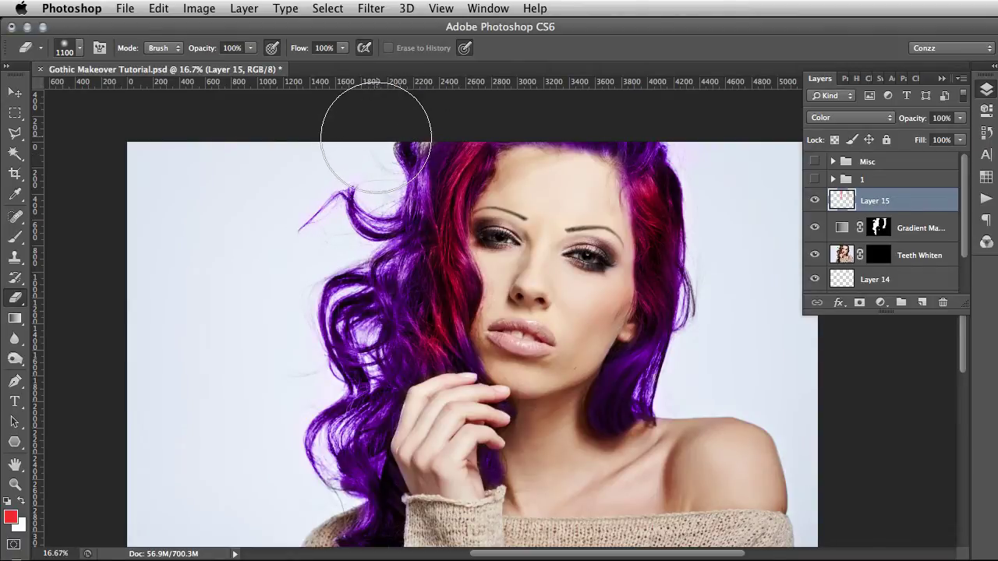
key(bracketright)
key(bracketright)
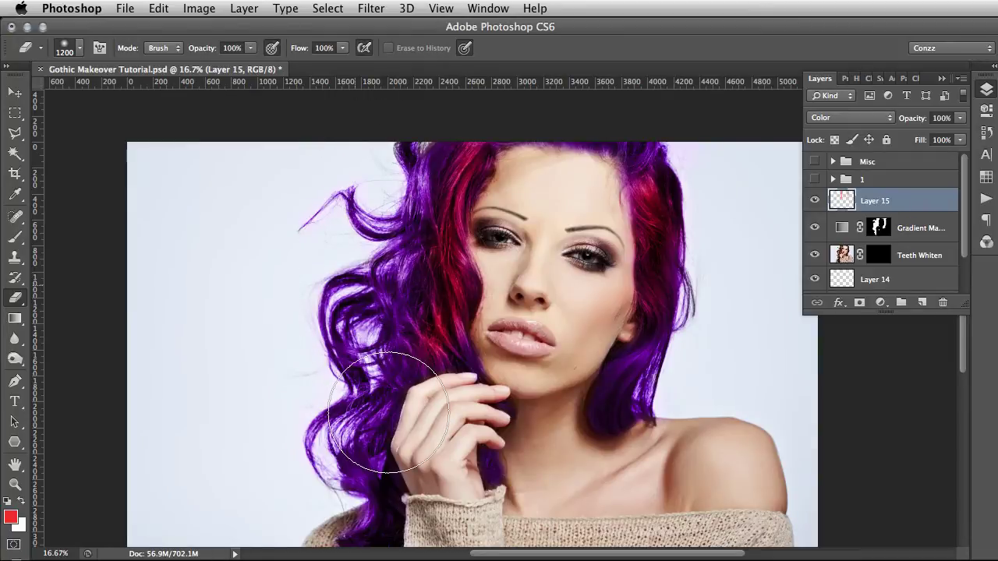
key(bracketleft)
key(bracketleft)
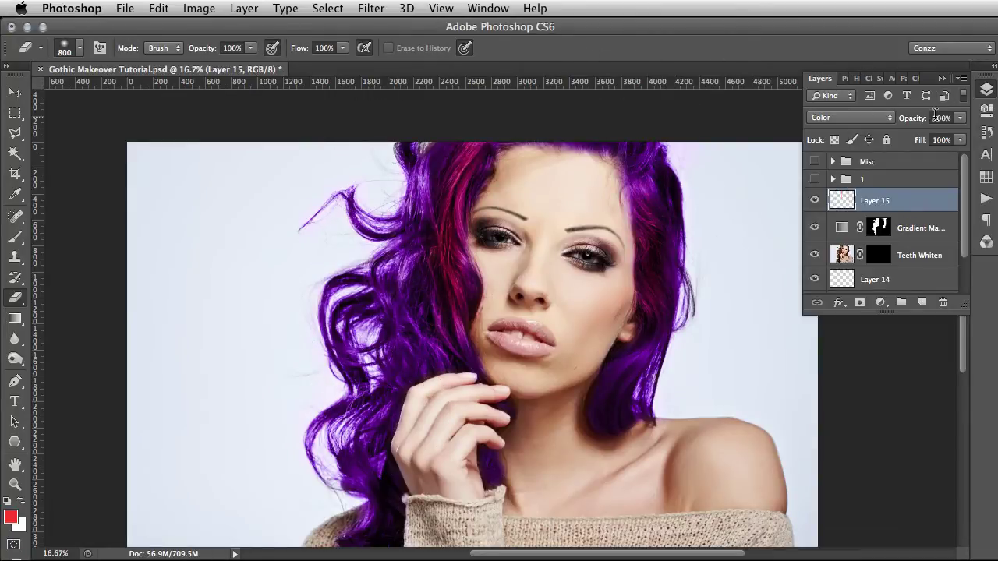
click(959, 118)
mouse_move(940, 136)
mouse_down()
mouse_move(889, 136)
mouse_move(934, 138)
mouse_up()
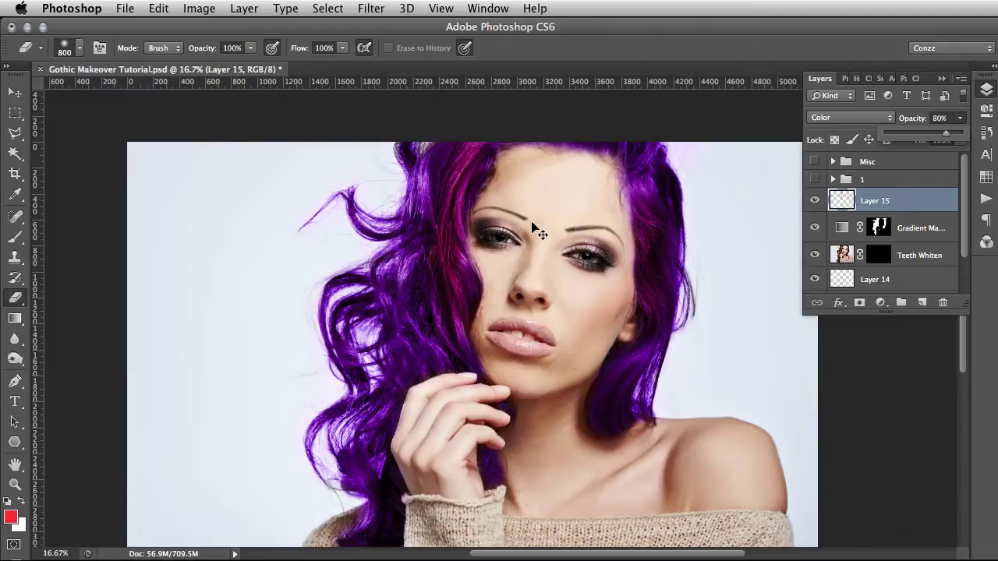
Step: Zoom to 25% and toggle the Eyebrows layer off and on to compare
key(super+equal)
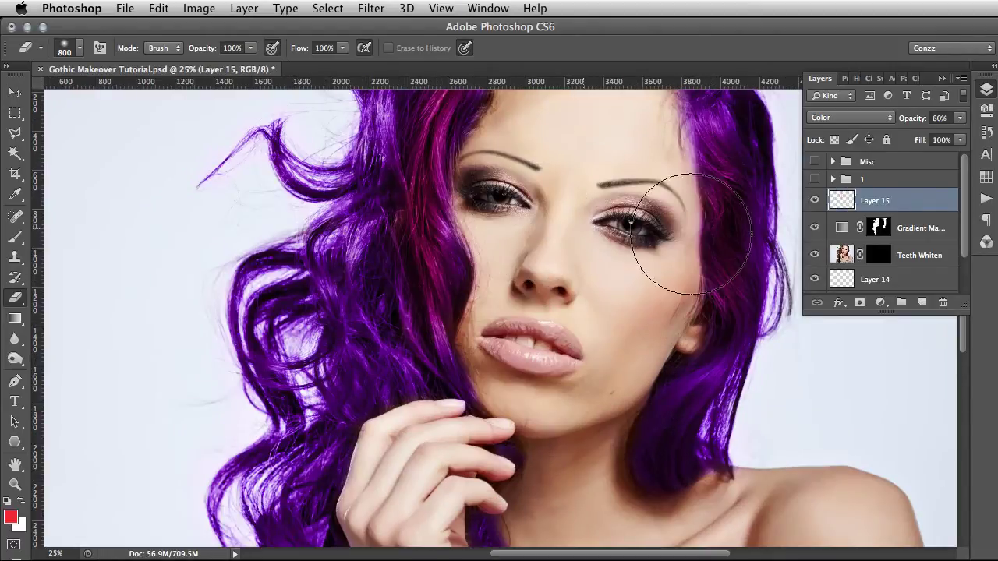
scroll(905, 251, down, 2)
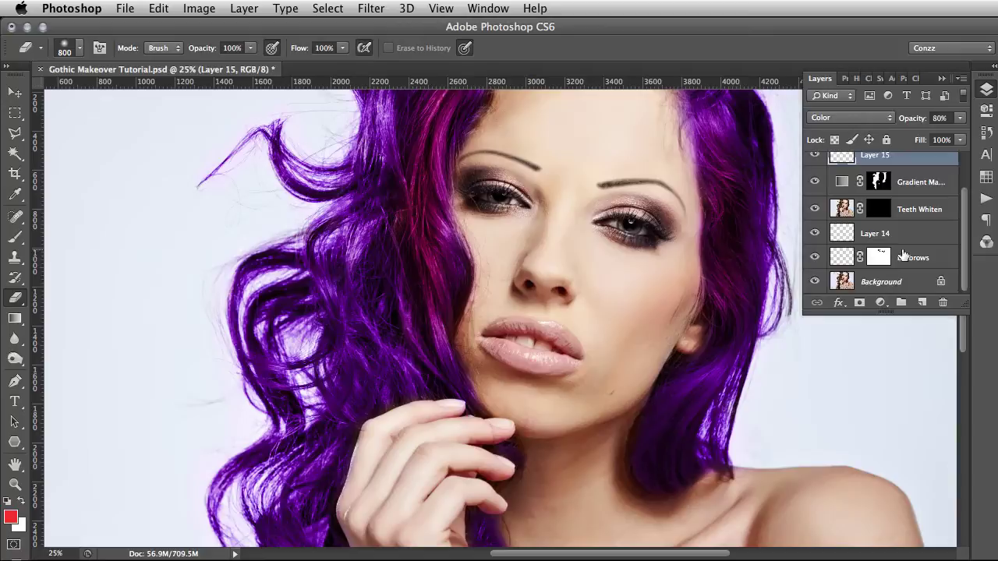
scroll(903, 254, up, 2)
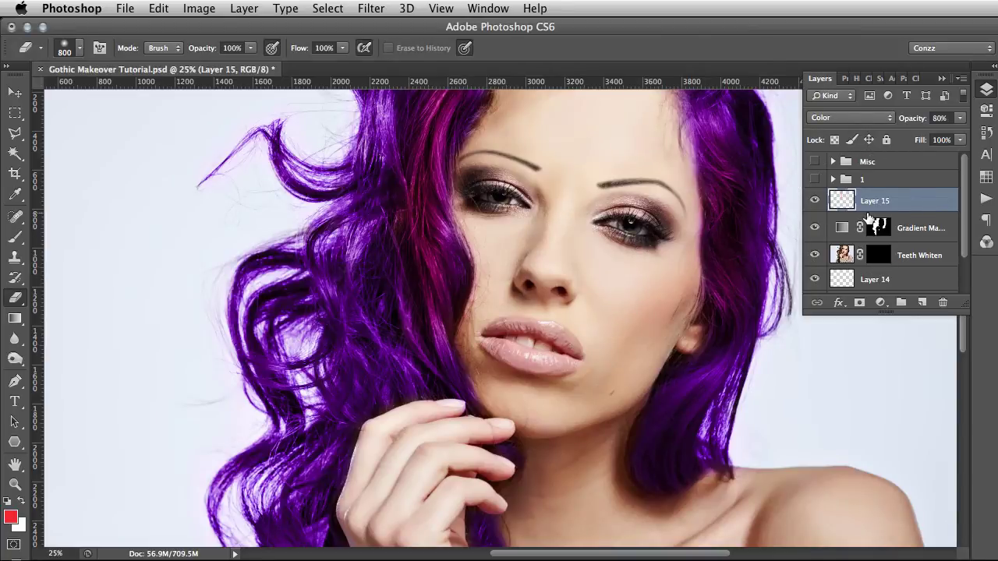
scroll(869, 218, down, 3)
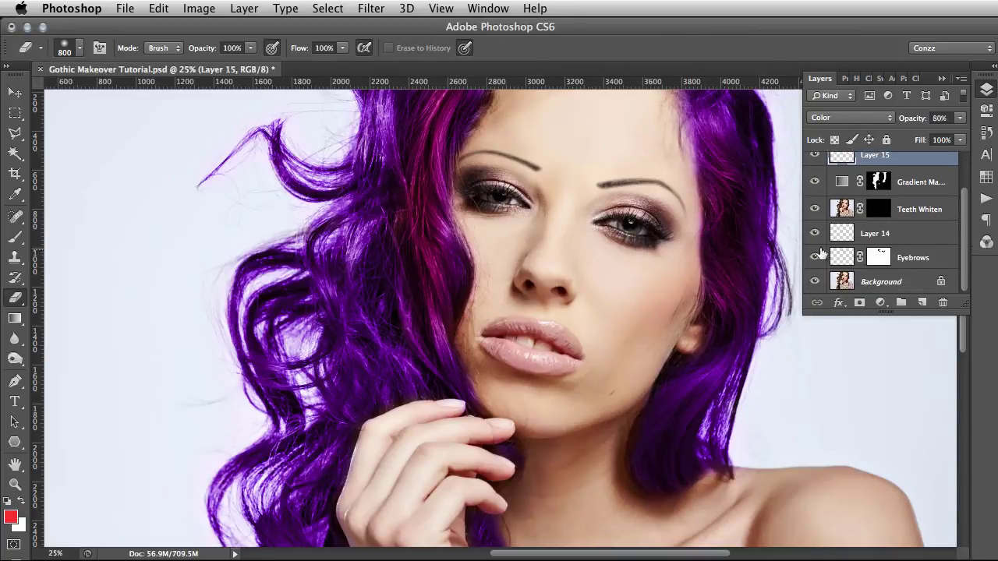
click(813, 258)
click(813, 258)
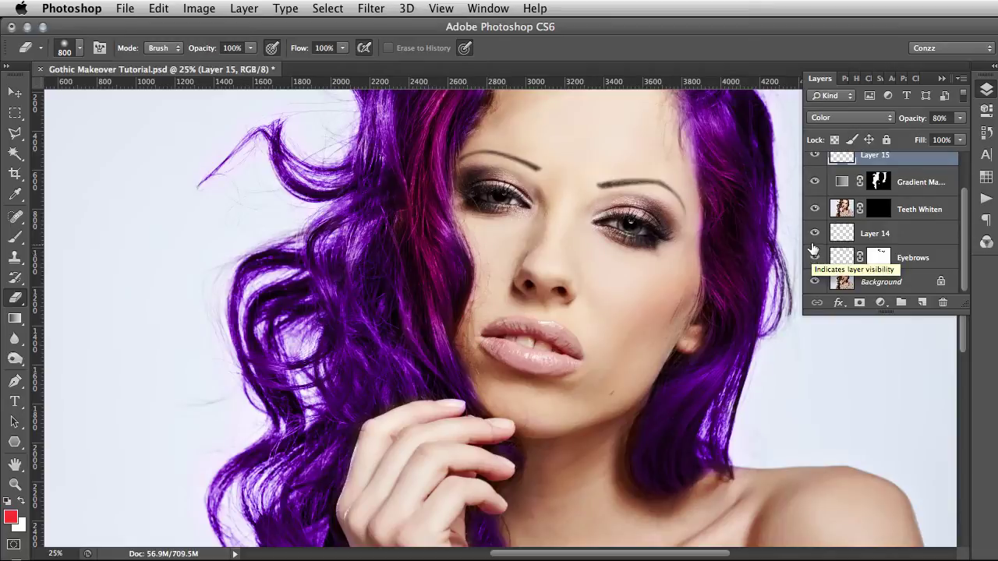
Step: Rename Layer 14 to 'new eyebrows' and hide it
double_click(874, 234)
text(new)
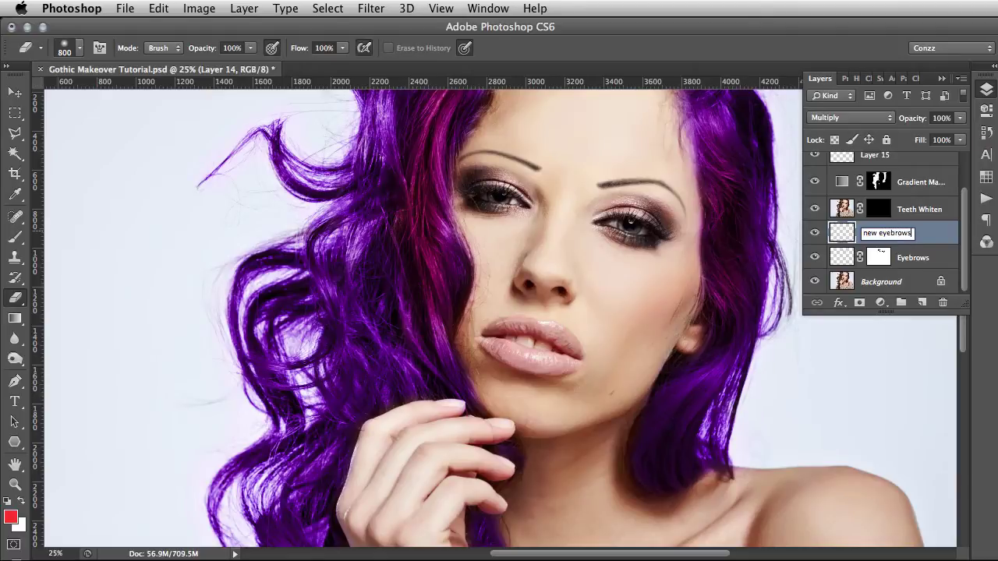
text( eyebrows)
key(Return)
click(815, 233)
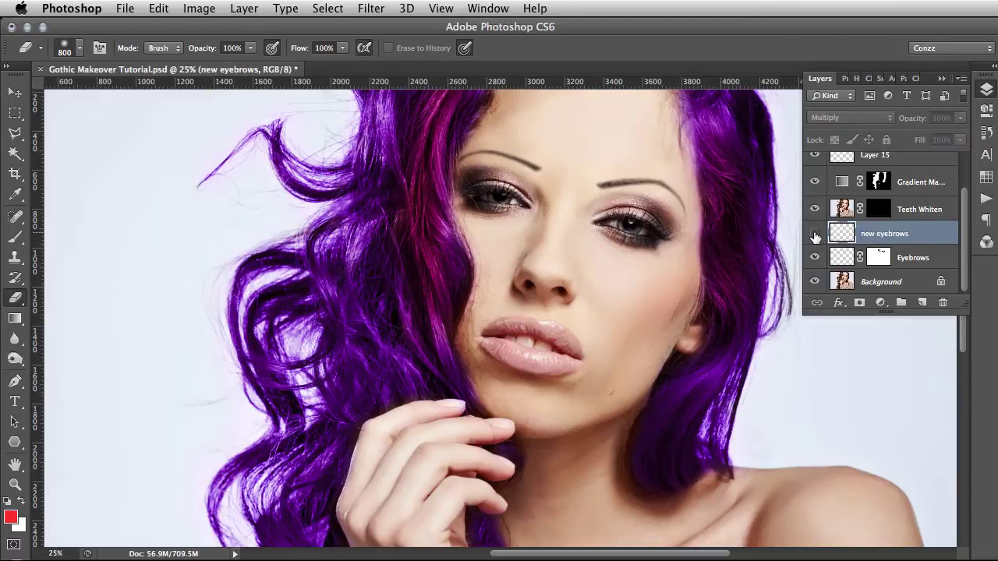
scroll(902, 194, up, 3)
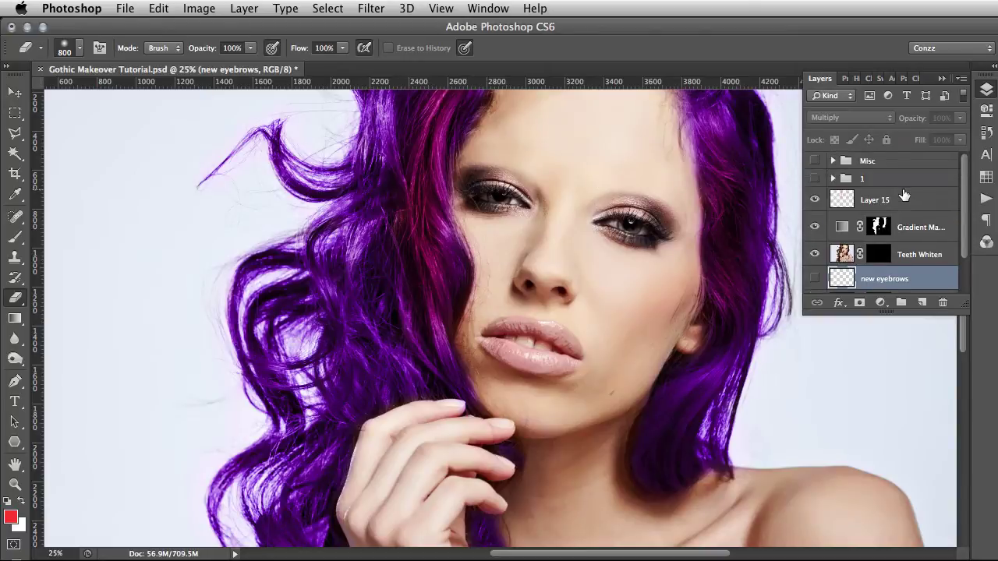
scroll(918, 230, down, 3)
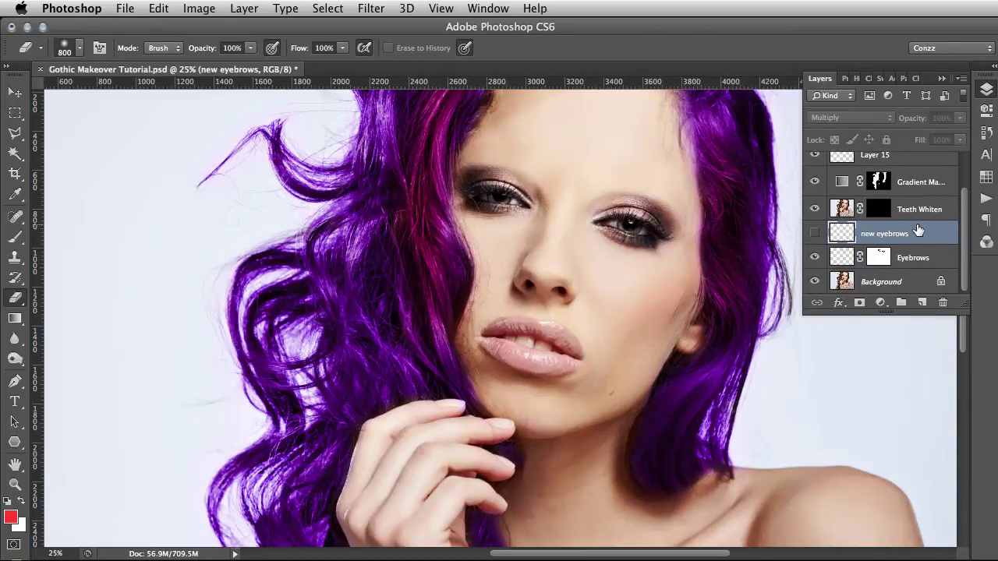
Step: Stamp all visible layers into Layer 16 above Eyebrows and set it to Screen
click(927, 268)
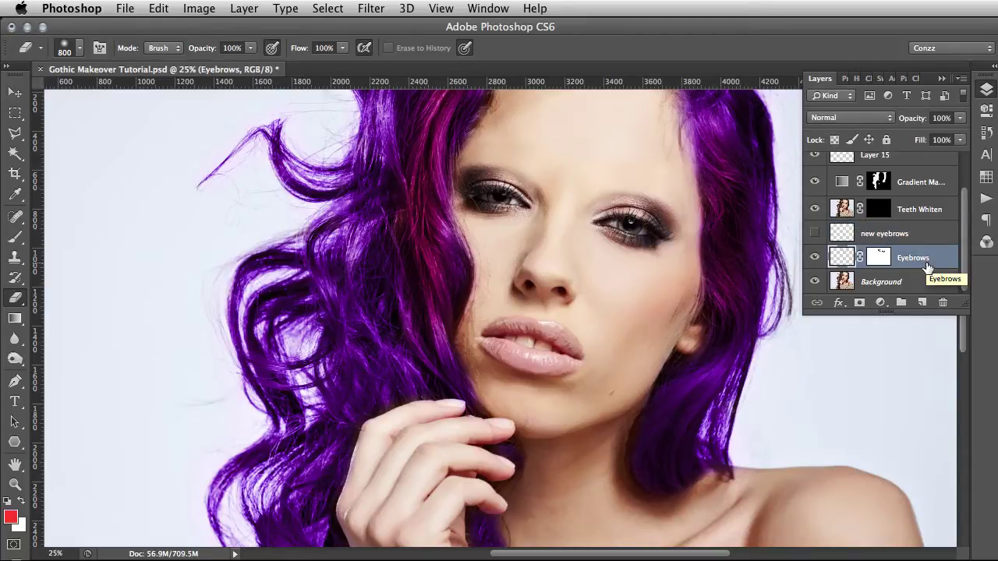
key(alt+shift+super+e)
scroll(926, 263, down, 2)
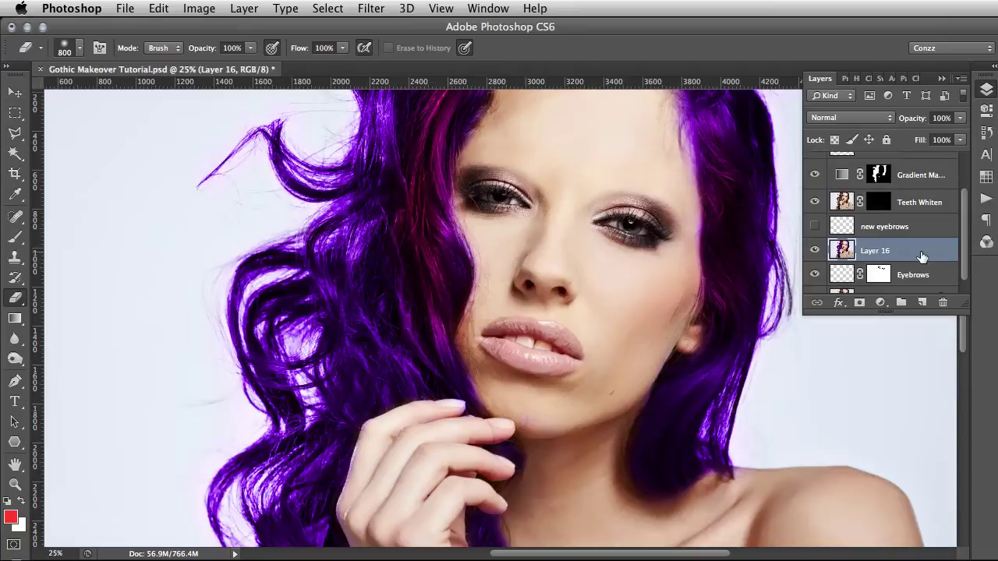
click(861, 119)
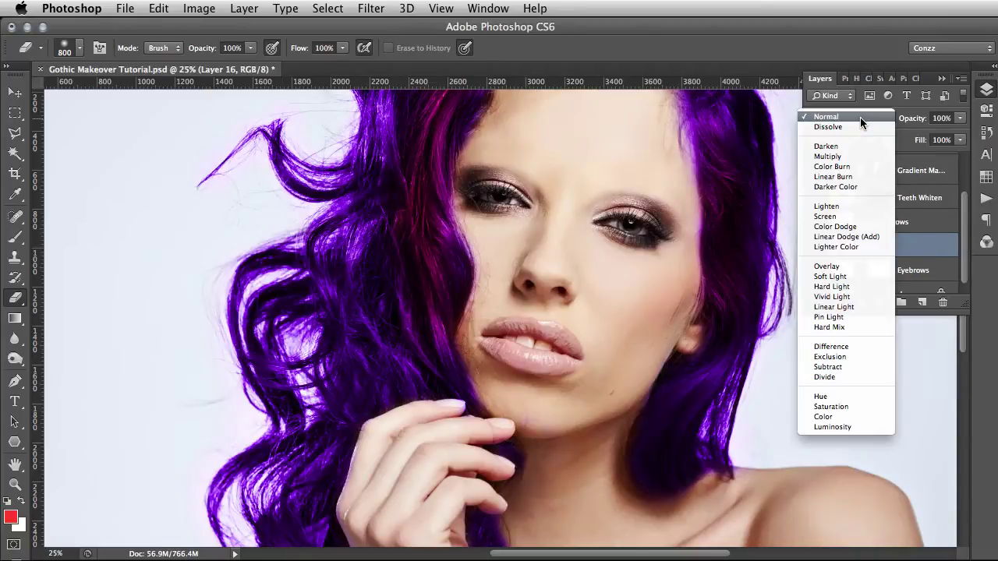
key(Escape)
key(alt+shift+s)
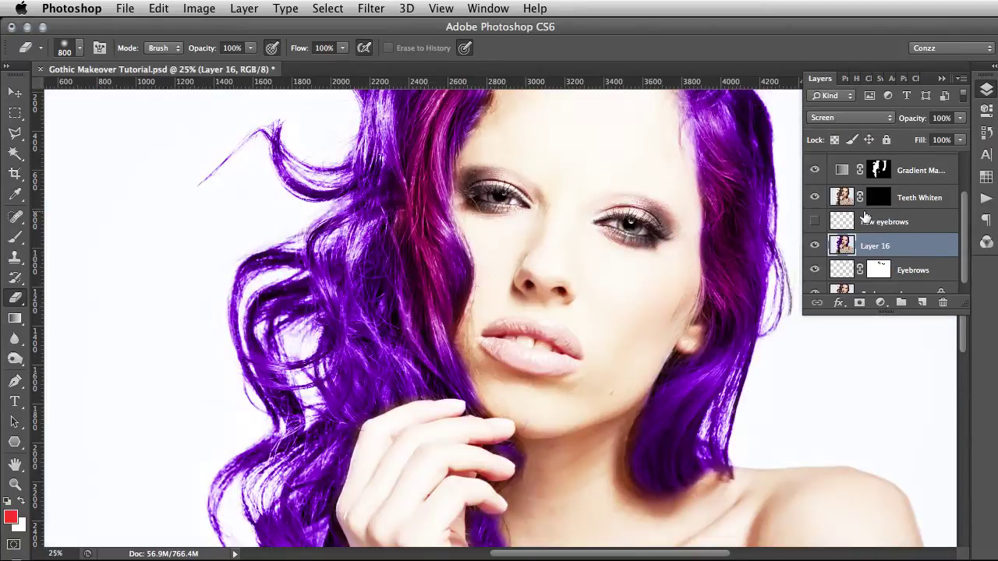
Step: Desaturate Layer 16 and give it an inverted, hide-all layer mask
click(198, 7)
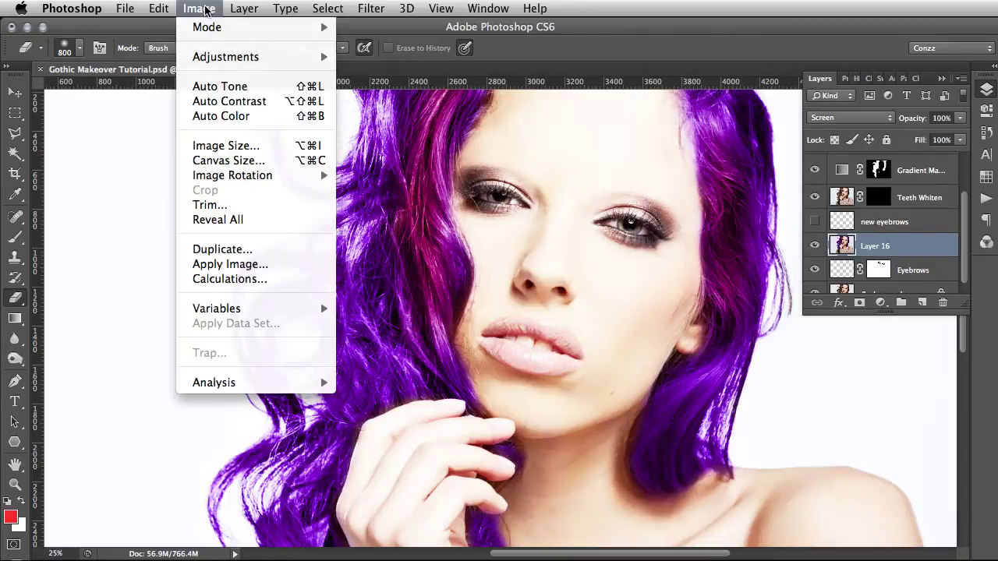
mouse_move(249, 56)
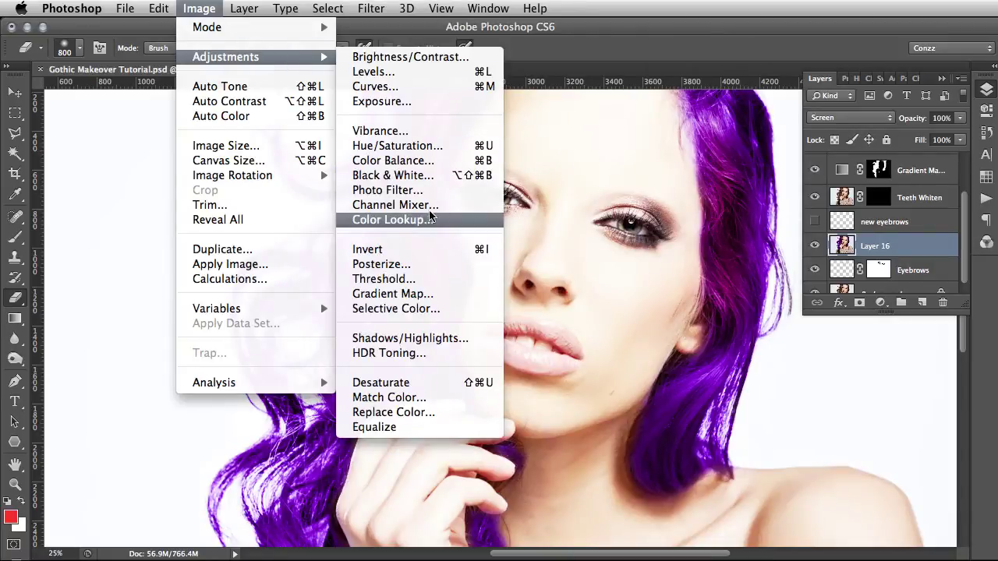
click(374, 385)
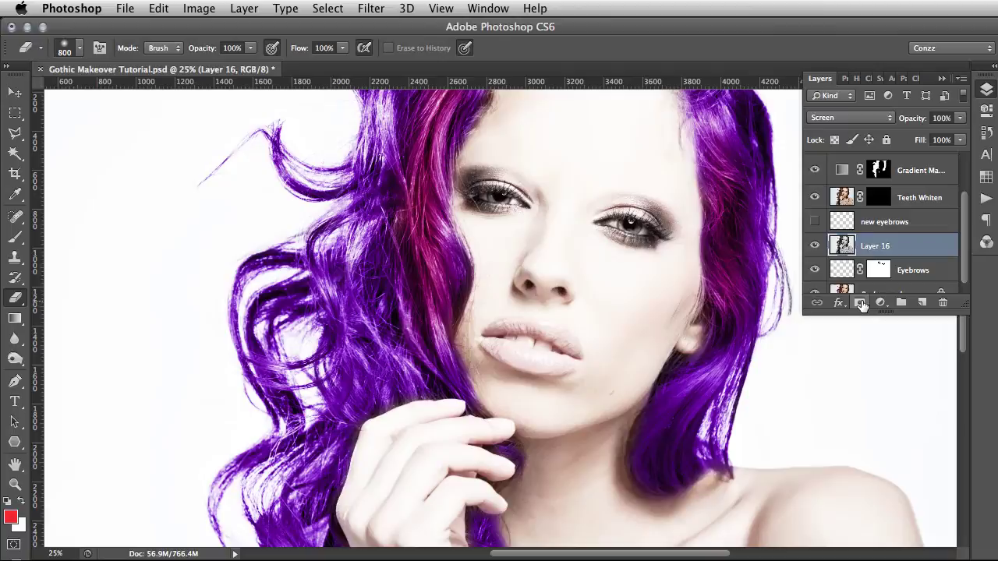
click(860, 302)
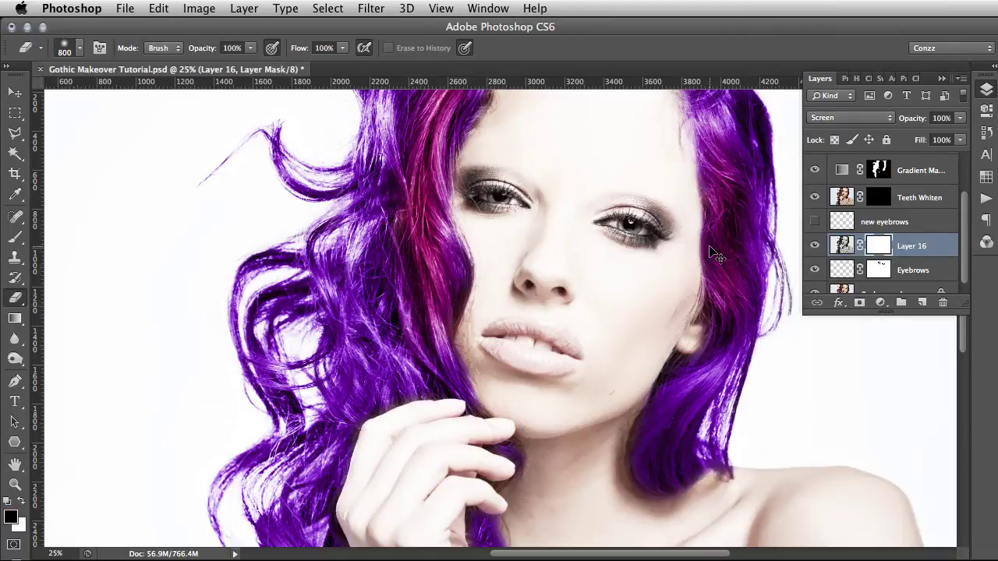
key(super+i)
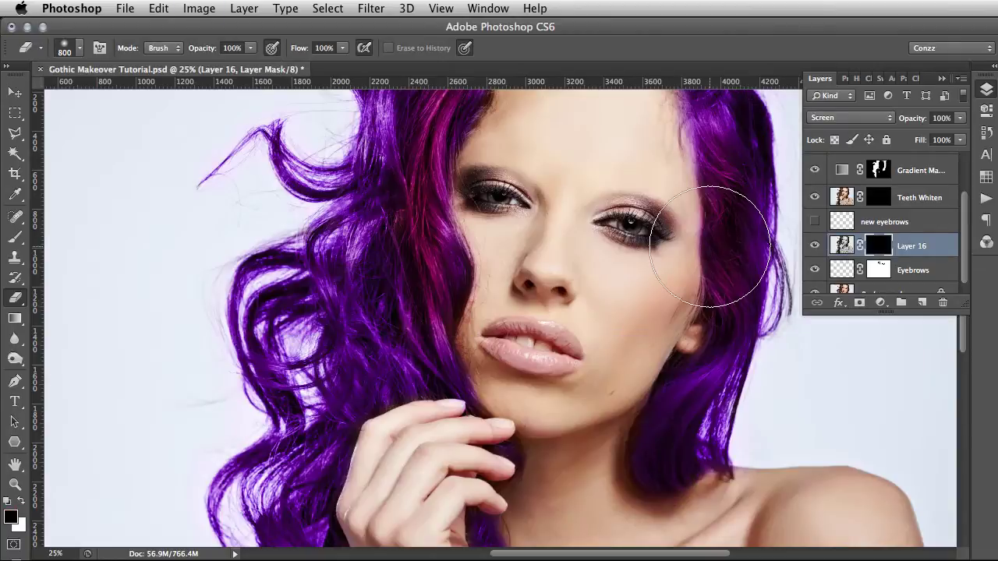
Step: Paint white on the mask across the face, keep the lips unbleached, and show the drawn eyebrows
scroll(672, 228, up, 3)
scroll(672, 228, right, 2)
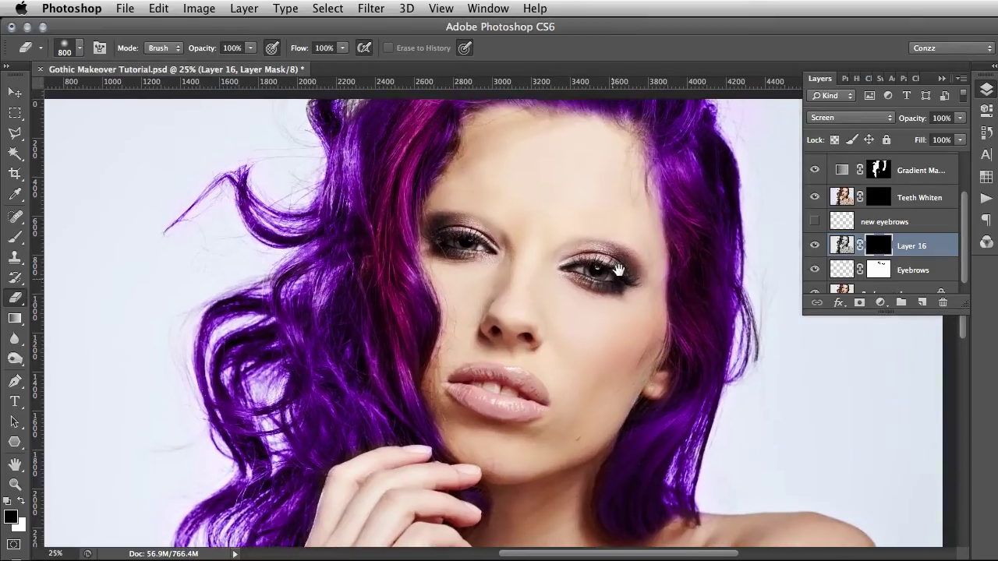
key(b)
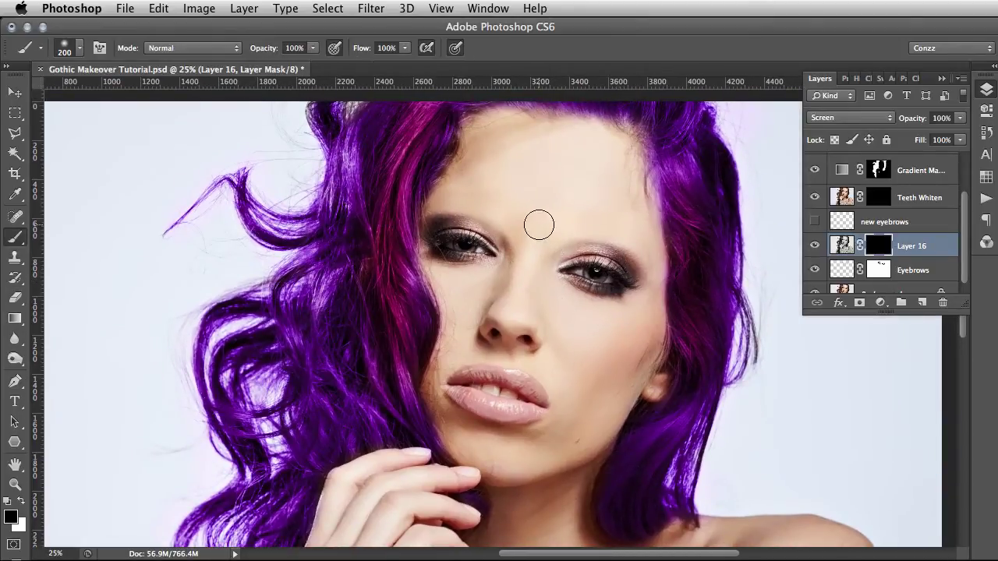
key(x)
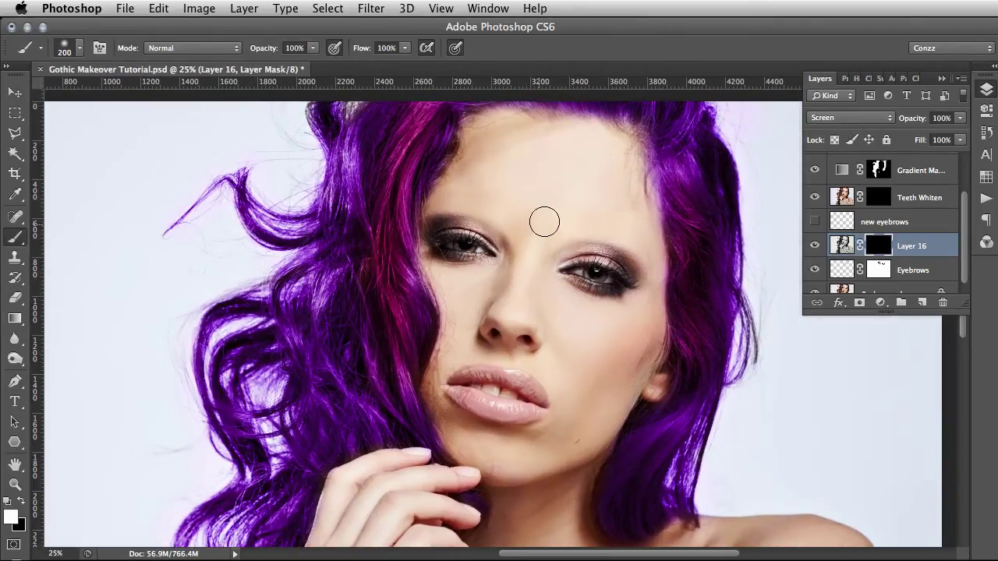
click(814, 222)
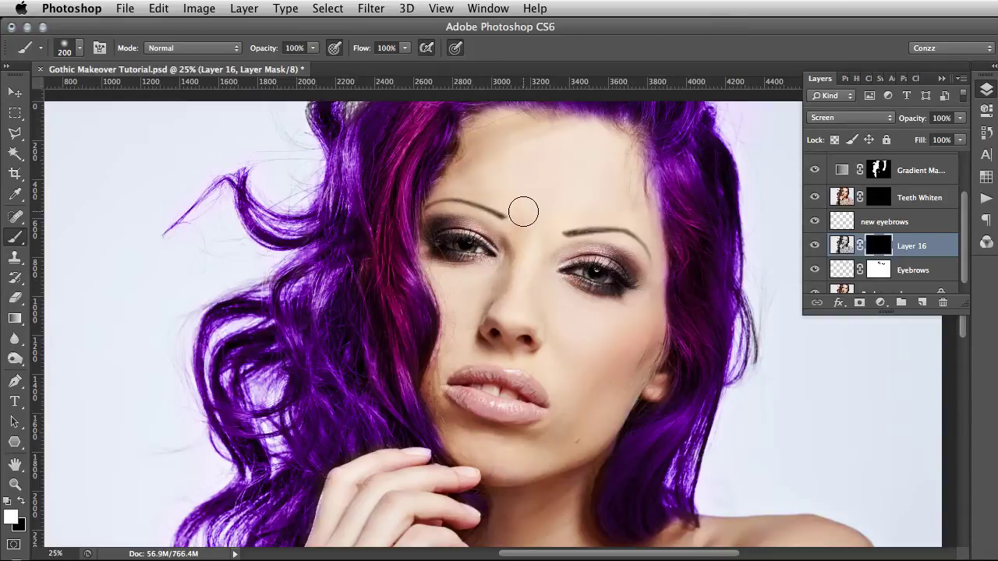
key(bracketright)
key(bracketright)
mouse_move(525, 211)
mouse_down()
mouse_move(465, 181)
mouse_move(495, 191)
mouse_move(450, 190)
mouse_move(478, 152)
mouse_up()
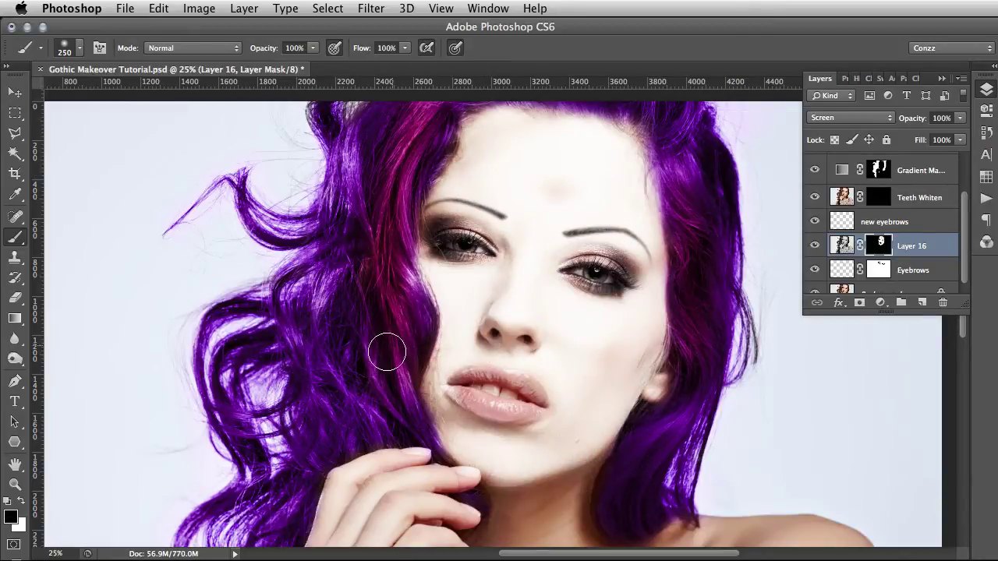
key(bracketleft)
key(bracketleft)
key(bracketleft)
key(bracketleft)
key(bracketleft)
key(super+equal)
key(super+equal)
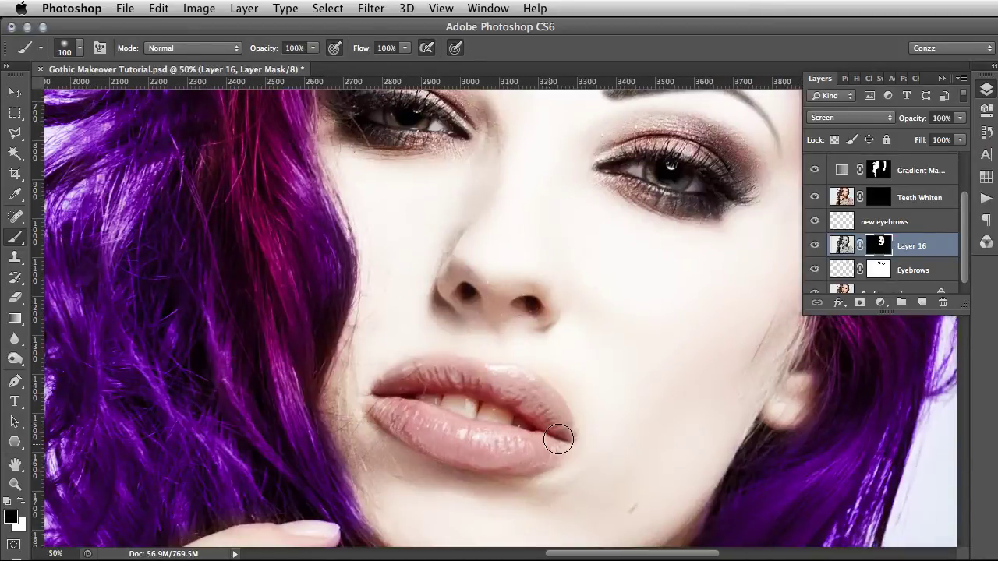
mouse_move(498, 385)
mouse_down()
mouse_move(419, 381)
mouse_move(389, 414)
mouse_up()
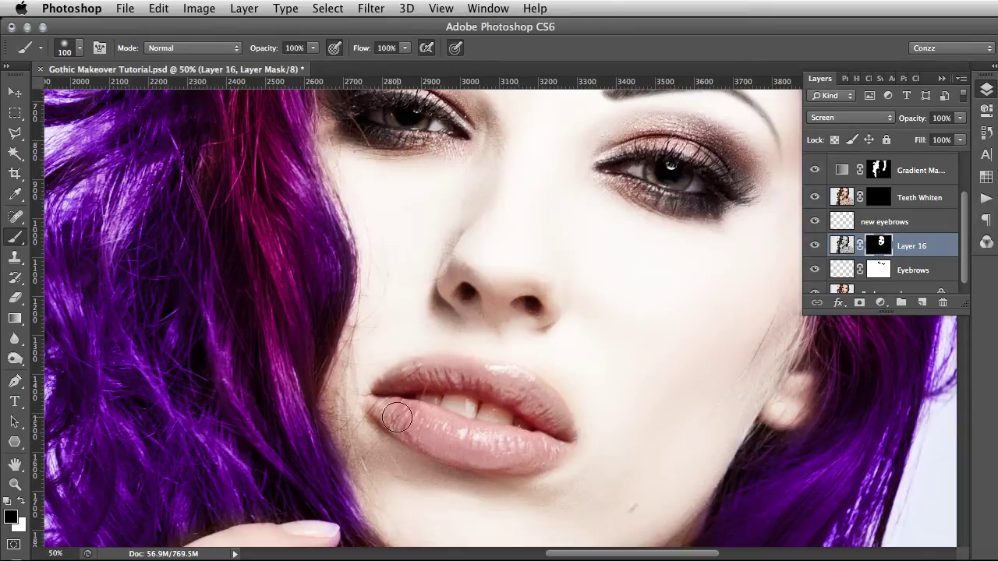
key(super+minus)
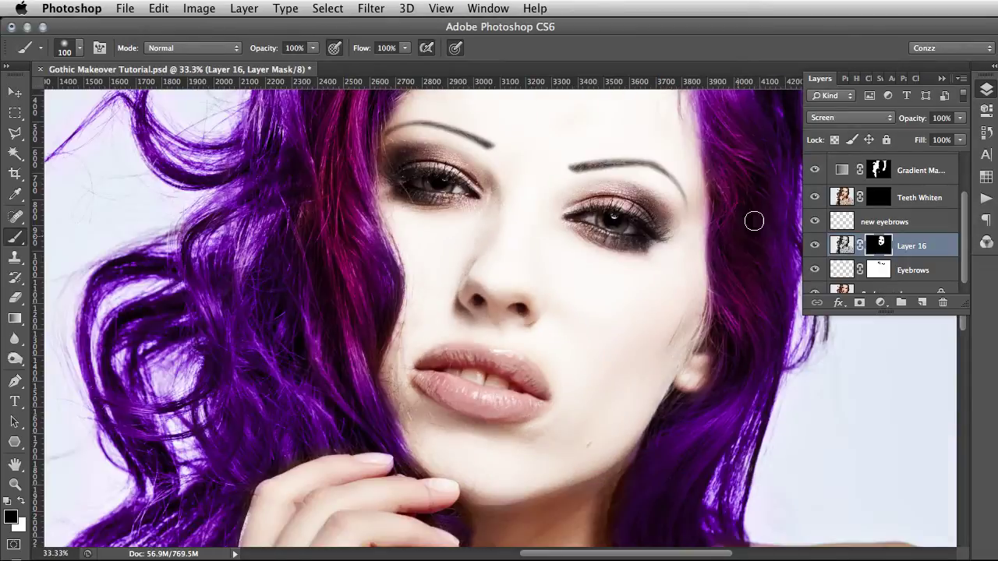
Step: Lower Layer 16's opacity to about 52%
click(960, 118)
drag(956, 134, 935, 141)
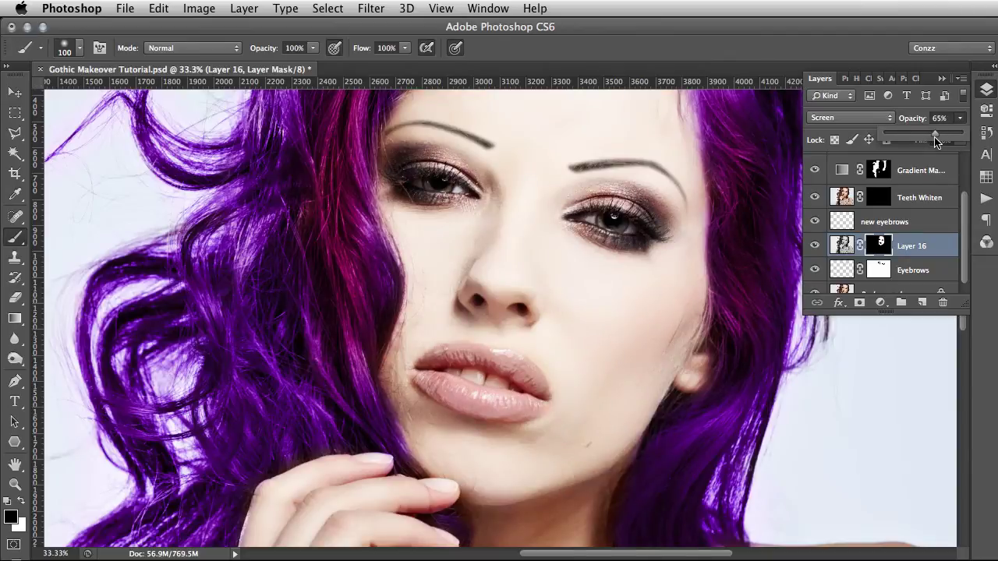
drag(927, 143, 926, 143)
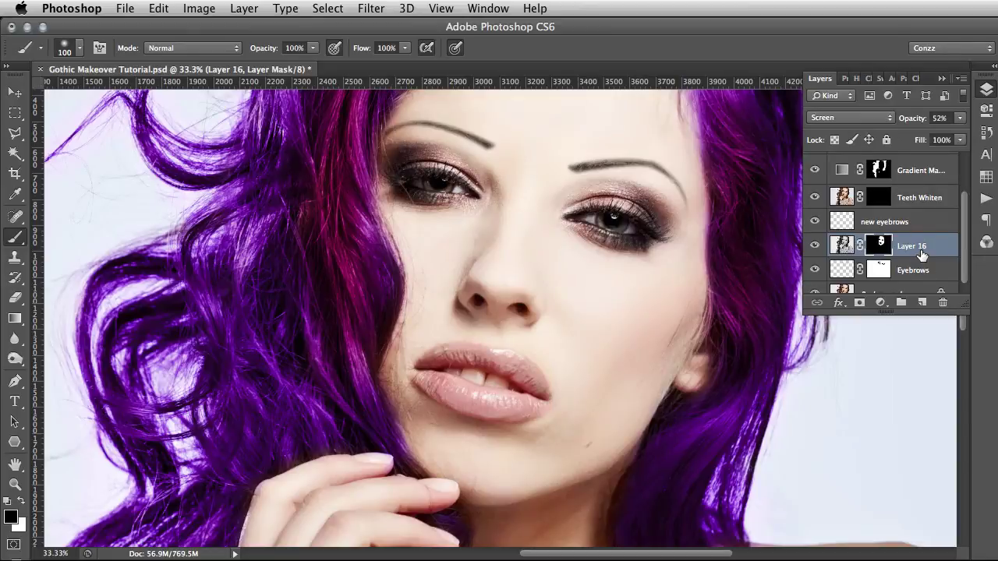
key(ctrl+2)
Step: Zoom in on the eyes and add a new Soft Light layer above Teeth Whiten
click(921, 202)
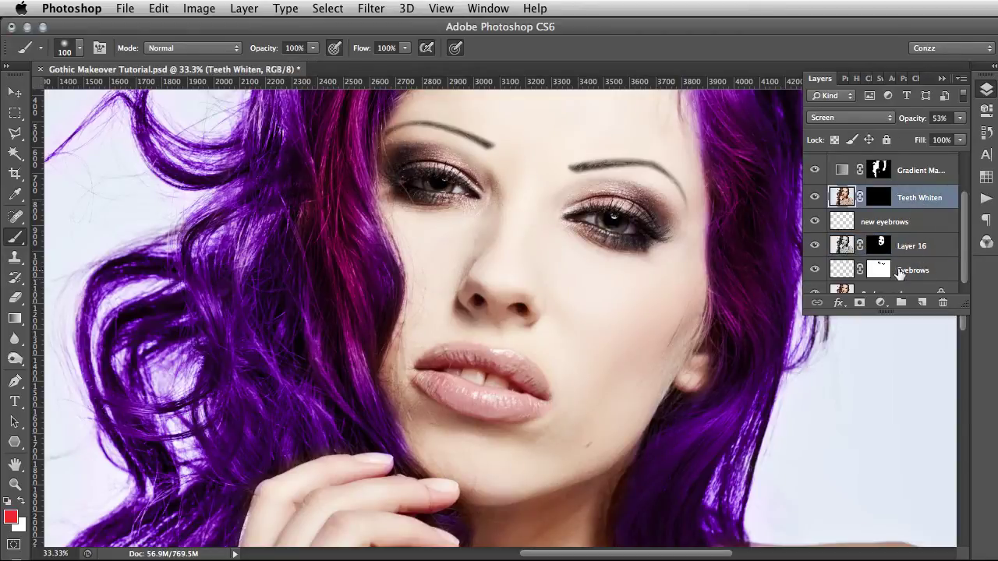
click(14, 484)
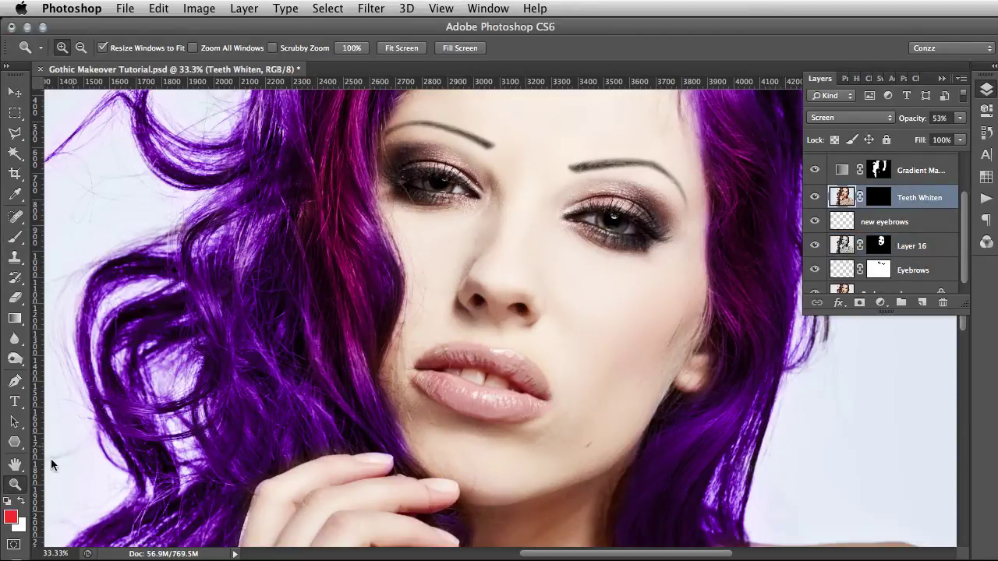
click(481, 188)
click(467, 195)
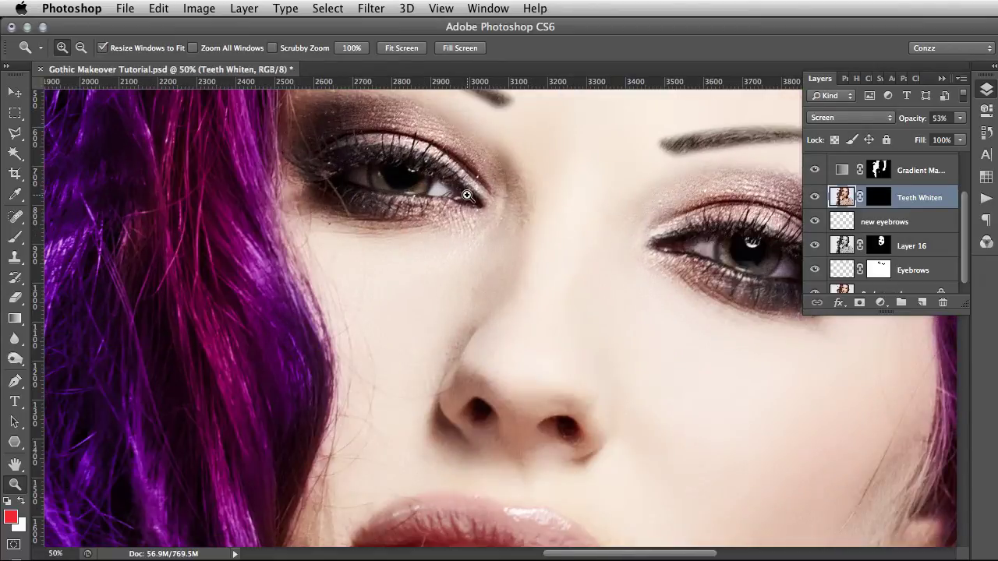
scroll(493, 243, up, 3)
scroll(494, 242, right, 2)
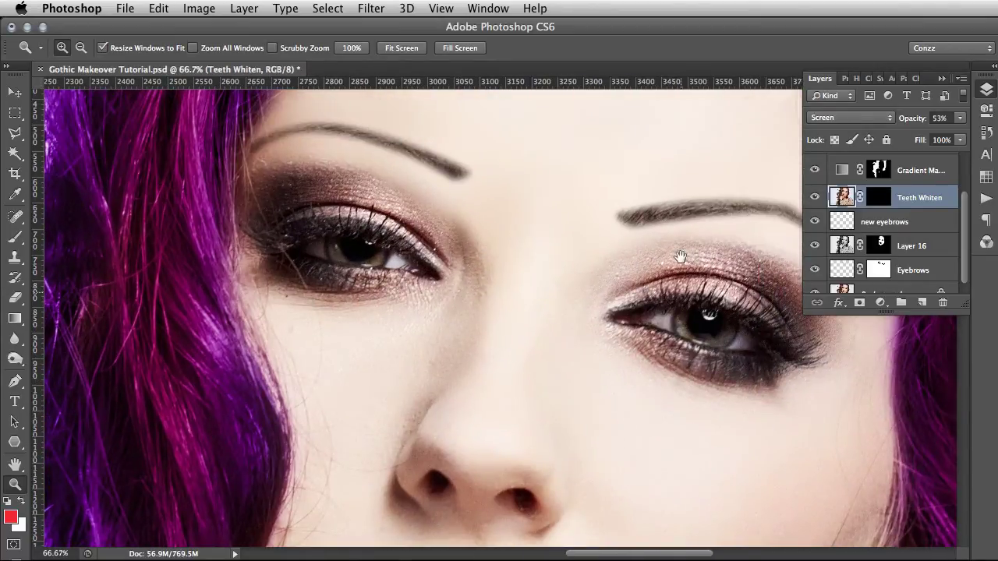
click(921, 303)
click(876, 115)
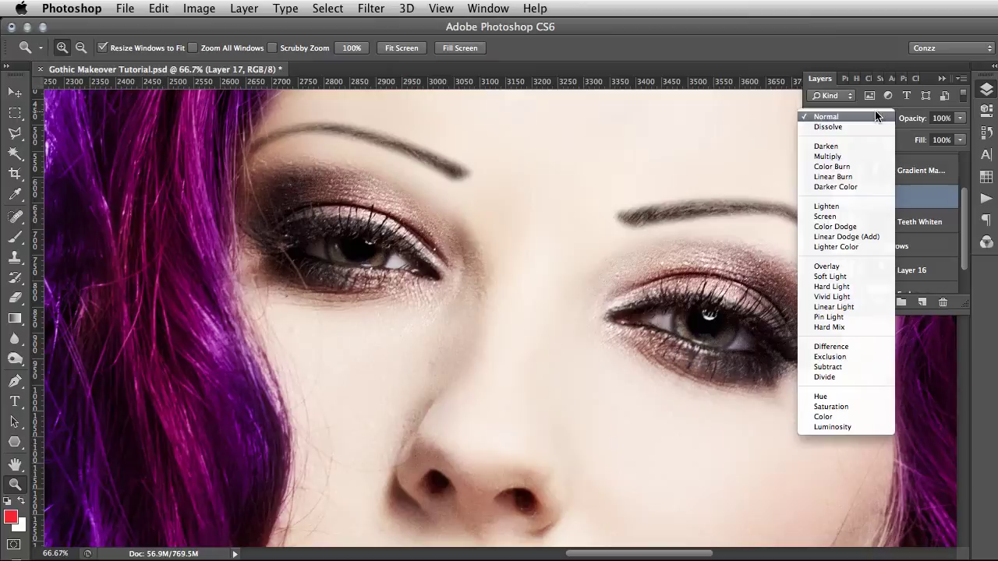
click(820, 278)
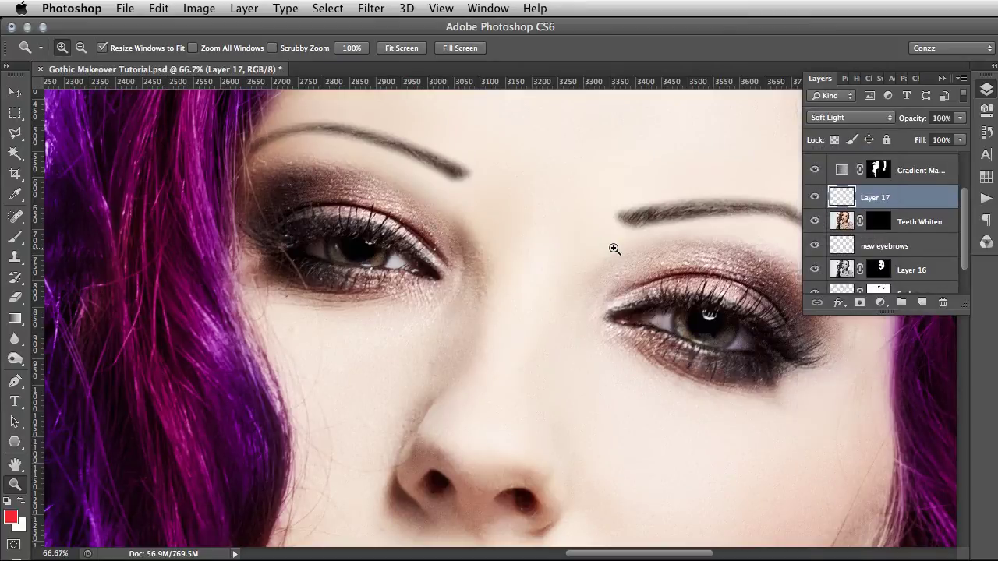
Step: Brush dark shadow along the left eye's lower lash line and under the right eye
key(b)
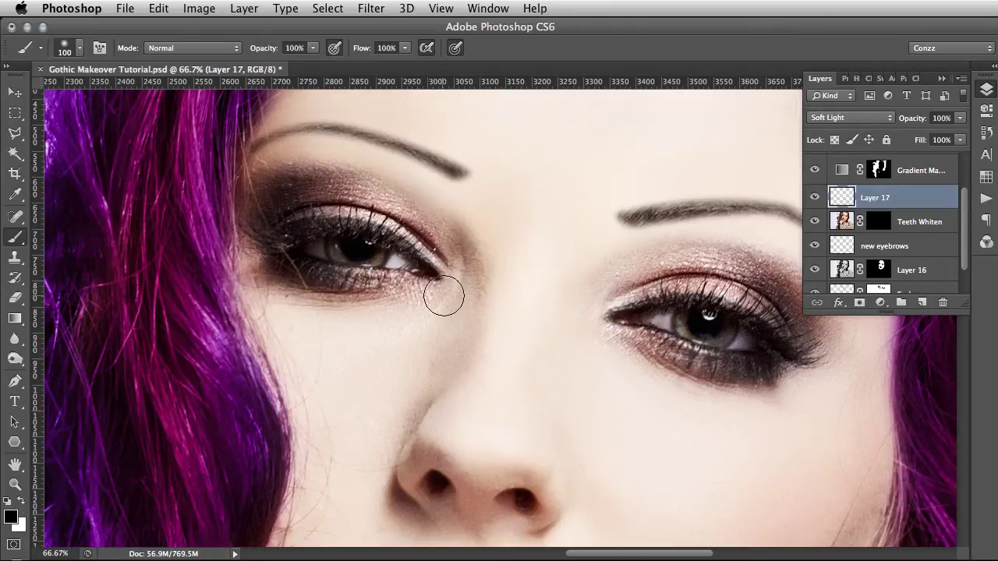
mouse_move(445, 285)
mouse_down()
mouse_move(333, 294)
mouse_move(293, 283)
mouse_move(252, 251)
mouse_move(297, 307)
mouse_move(340, 316)
mouse_move(438, 304)
mouse_move(394, 325)
mouse_up()
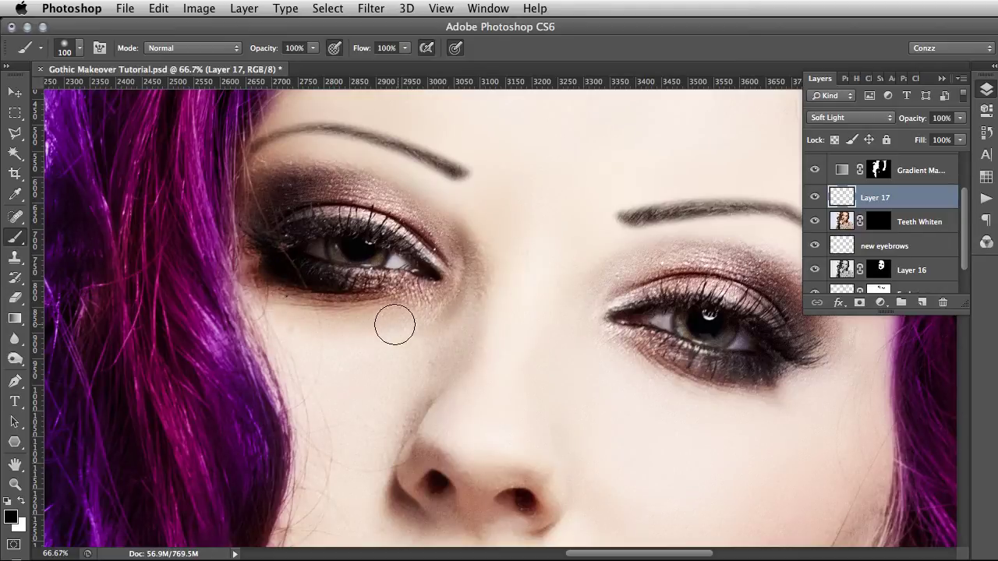
mouse_move(591, 327)
mouse_down()
mouse_move(685, 379)
mouse_move(744, 389)
mouse_move(802, 378)
mouse_move(756, 401)
mouse_move(696, 398)
mouse_move(640, 379)
mouse_move(609, 343)
mouse_move(665, 389)
mouse_move(716, 399)
mouse_move(785, 383)
mouse_up()
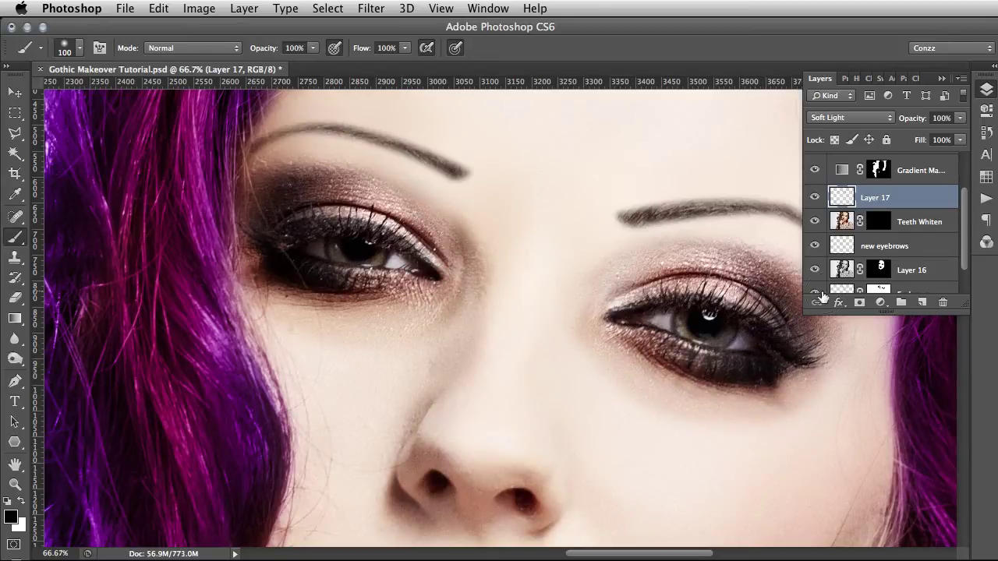
Step: Apply a Gaussian Blur with radius 9.3 px to the eye shading layer
click(382, 10)
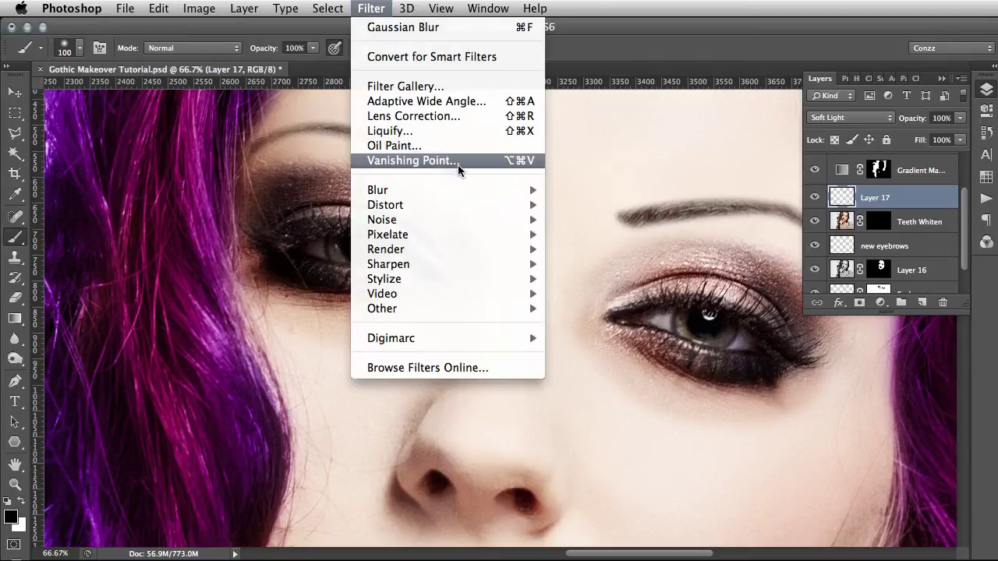
mouse_move(528, 195)
click(615, 306)
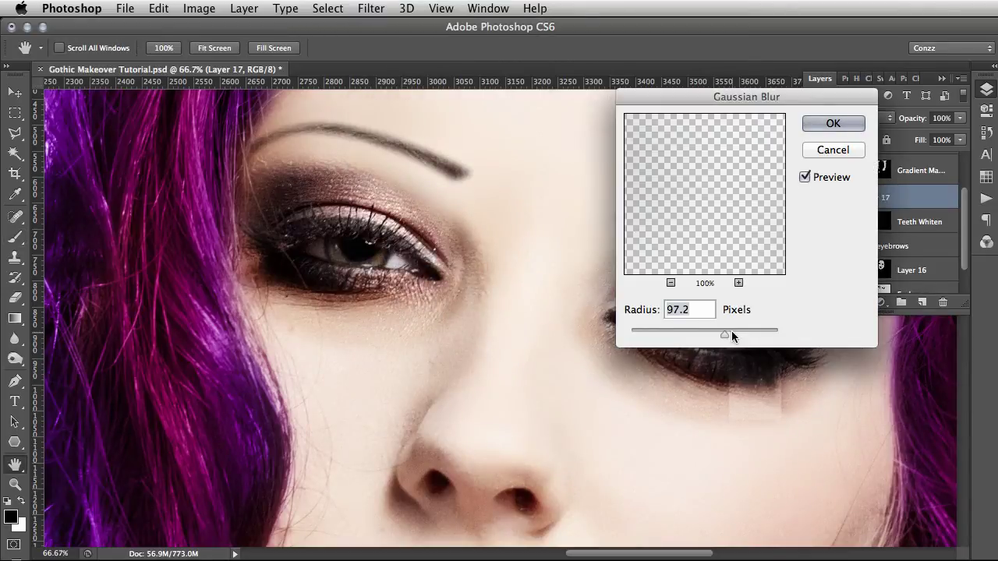
drag(725, 330, 686, 331)
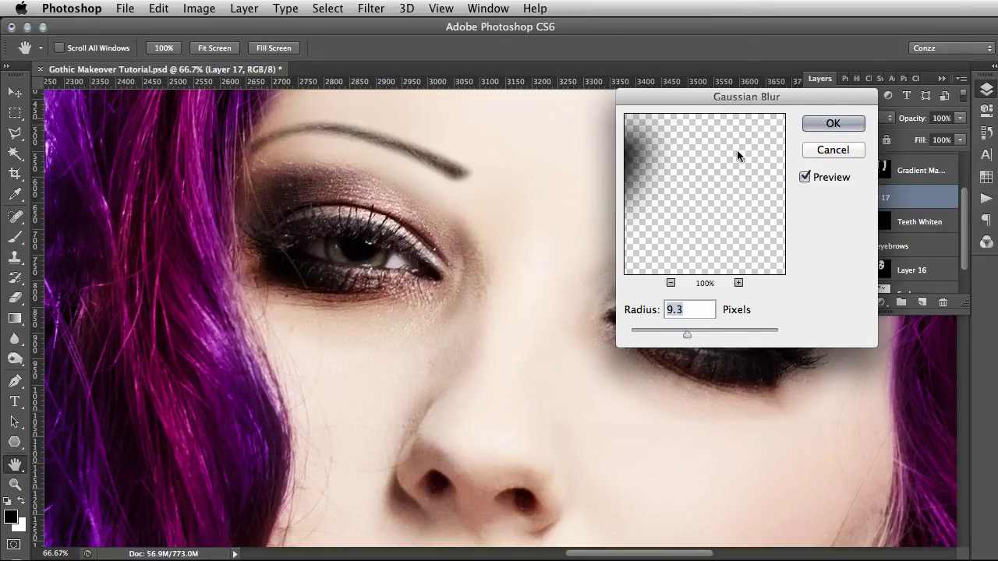
key(Return)
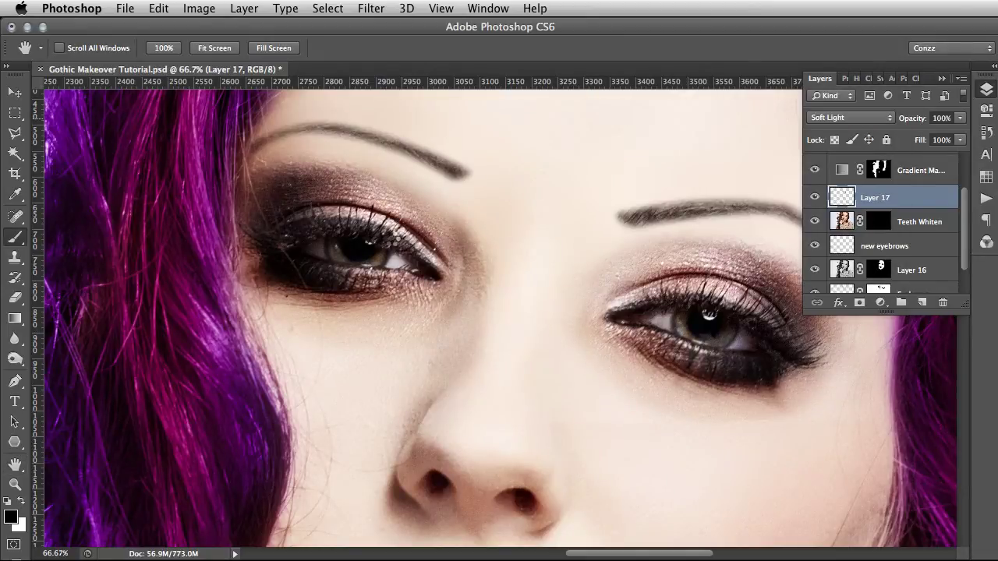
Step: Erase the shading off both eyes with a 70 px eraser
key(e)
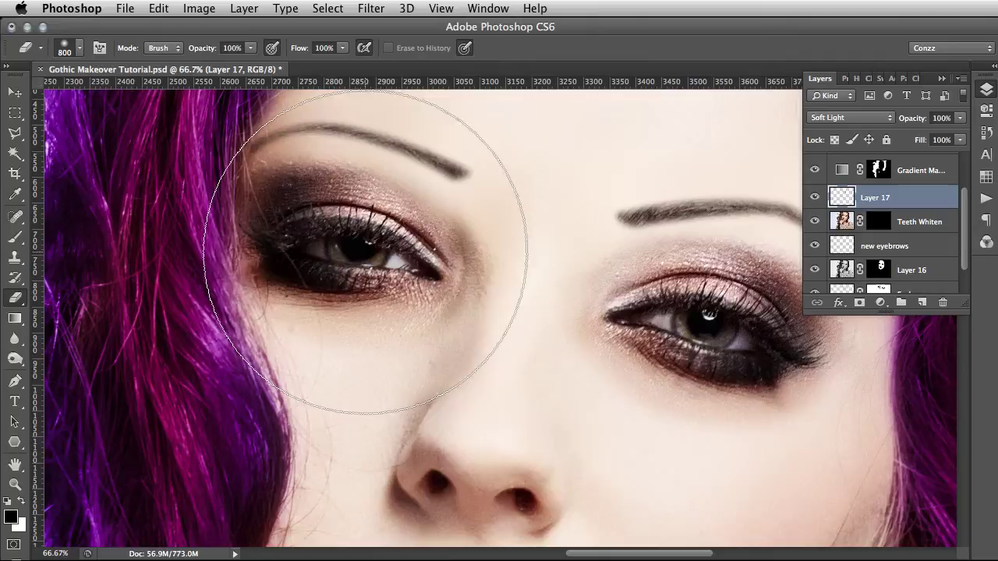
key(bracketleft)
key(bracketleft)
key(bracketleft)
key(bracketleft)
key(bracketleft)
key(bracketleft)
key(bracketleft)
key(bracketleft)
key(bracketleft)
key(bracketleft)
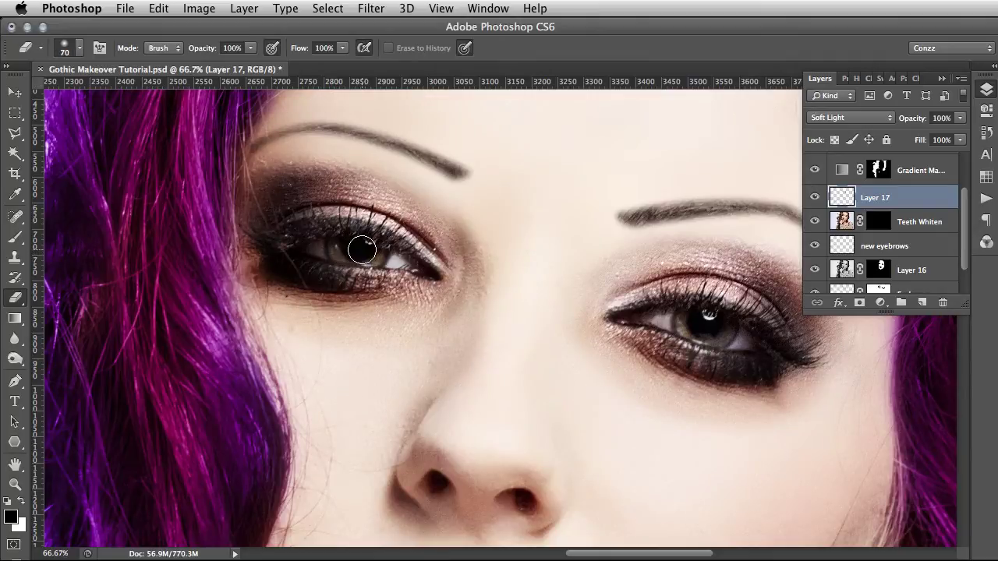
mouse_move(334, 246)
mouse_down()
mouse_move(307, 248)
mouse_move(413, 271)
mouse_up()
drag(675, 322, 758, 340)
key(super+minus)
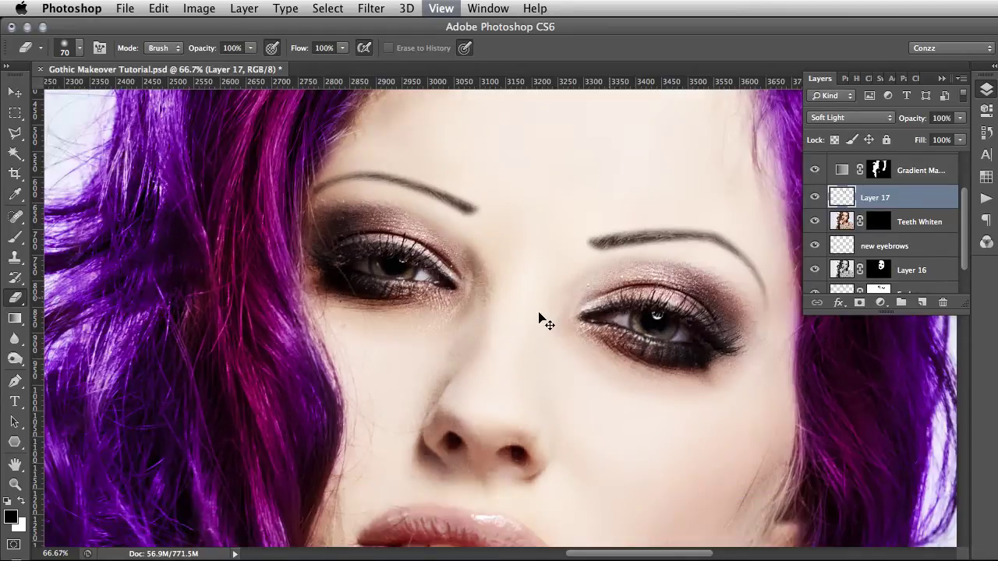
key(super+minus)
key(super+plus)
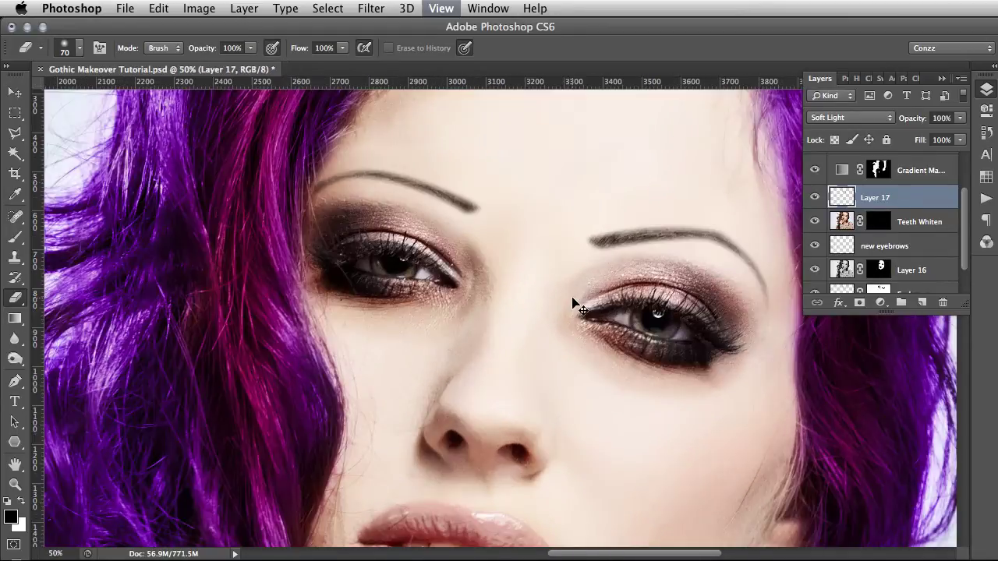
Step: Toggle Layer 17's visibility off and on to compare the shading
click(813, 200)
click(813, 201)
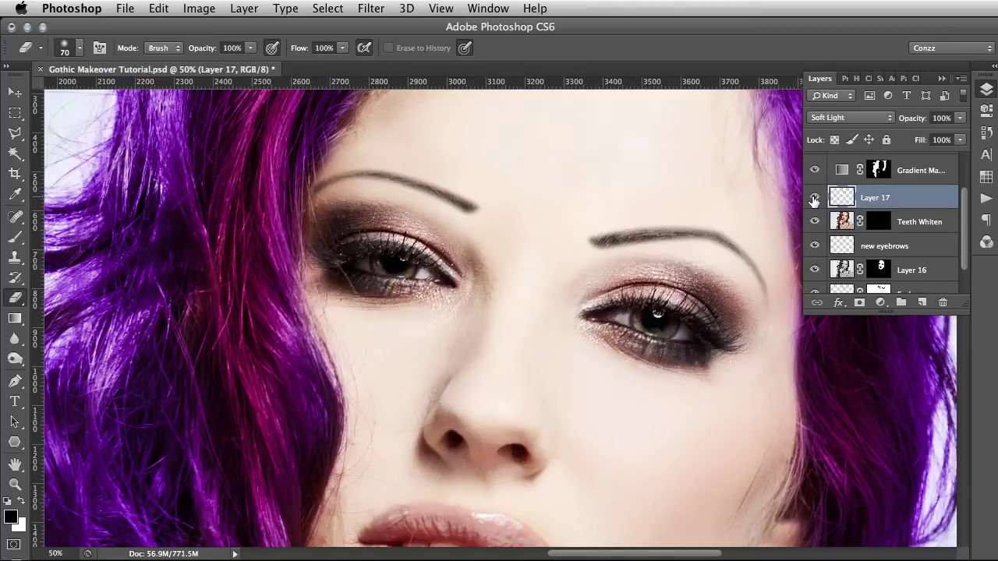
click(813, 201)
click(813, 200)
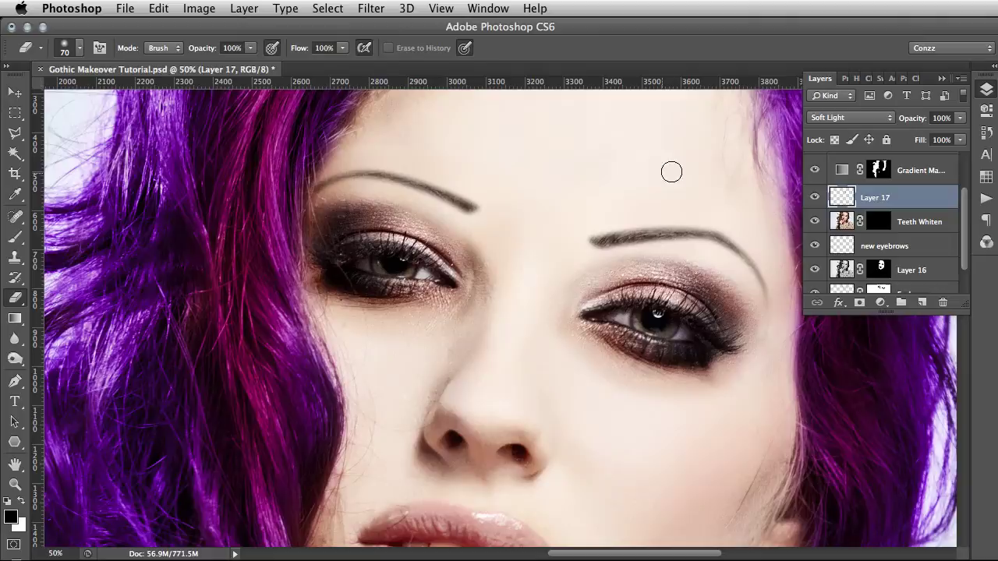
Step: Add a new layer and set the foreground colour to light blue #65a7eb
click(921, 303)
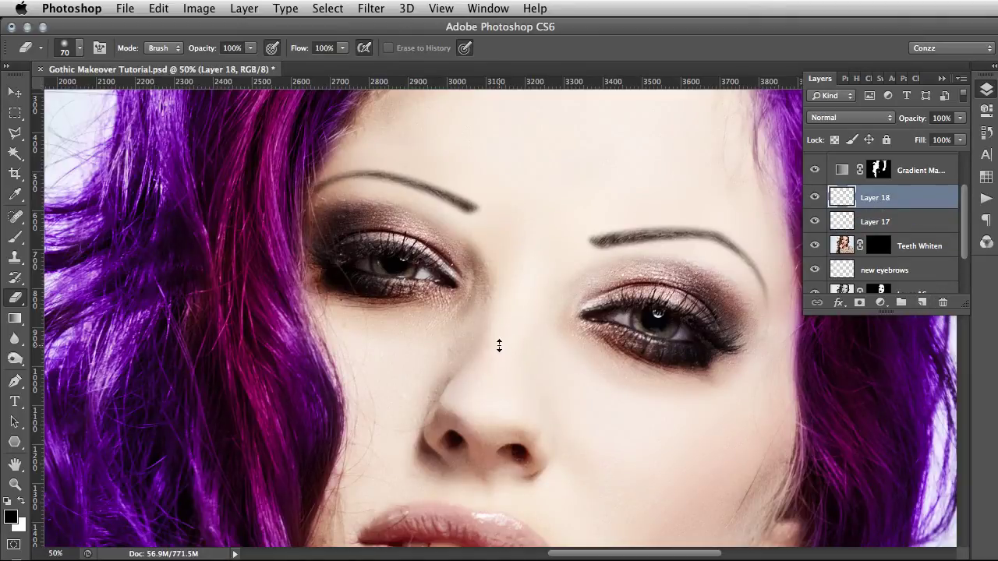
key(super+plus)
key(super+plus)
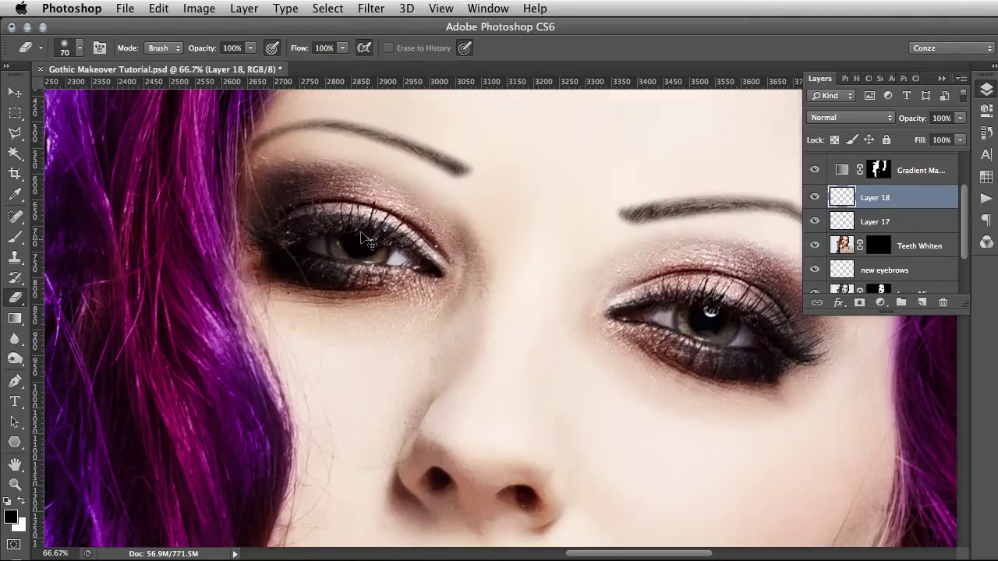
click(10, 517)
drag(782, 321, 591, 165)
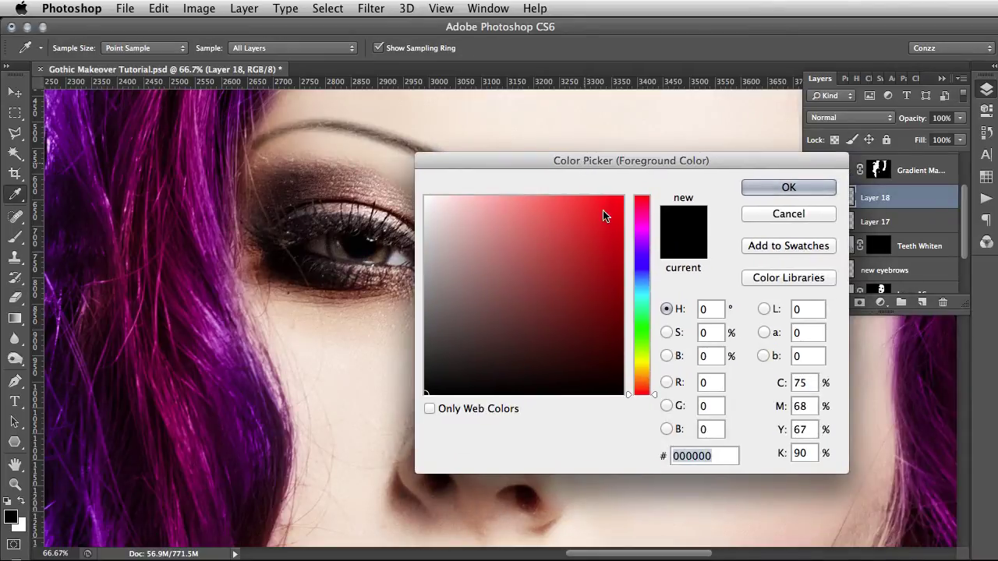
click(644, 279)
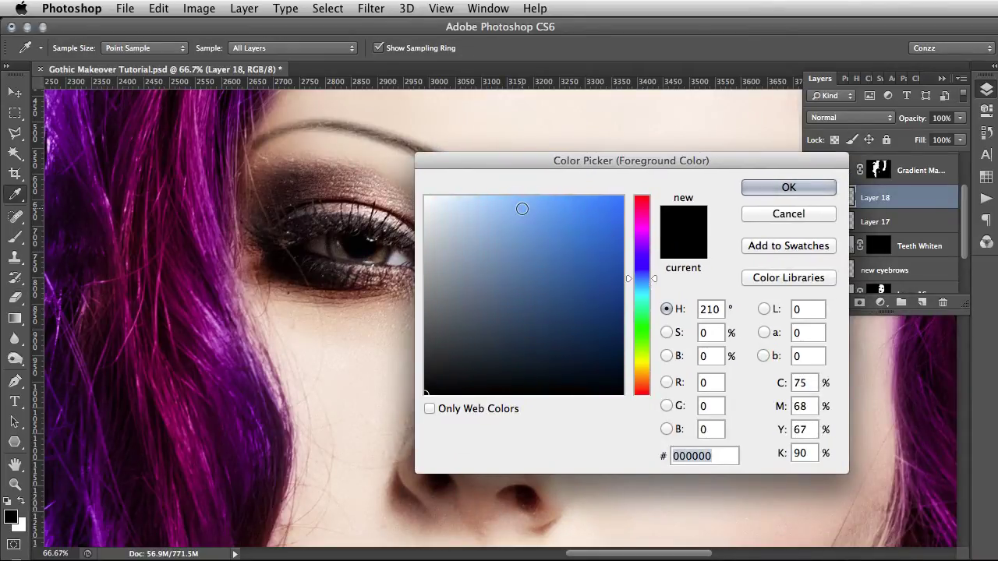
mouse_move(523, 209)
mouse_down()
mouse_move(535, 225)
mouse_move(537, 211)
mouse_up()
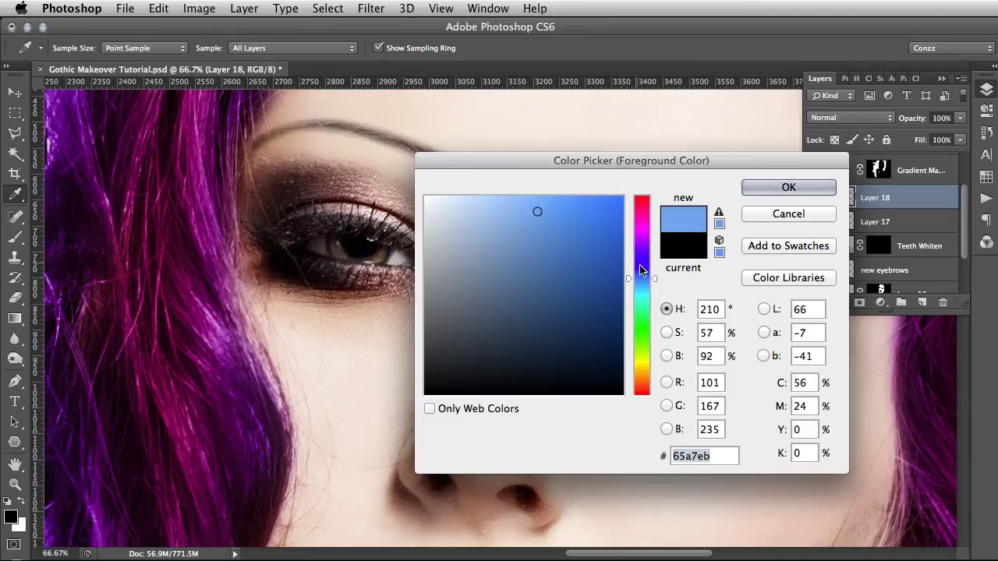
click(788, 188)
Step: Set Layer 18 to Soft Light and paint light blue over the left upper lid with a size-50 brush
key(e)
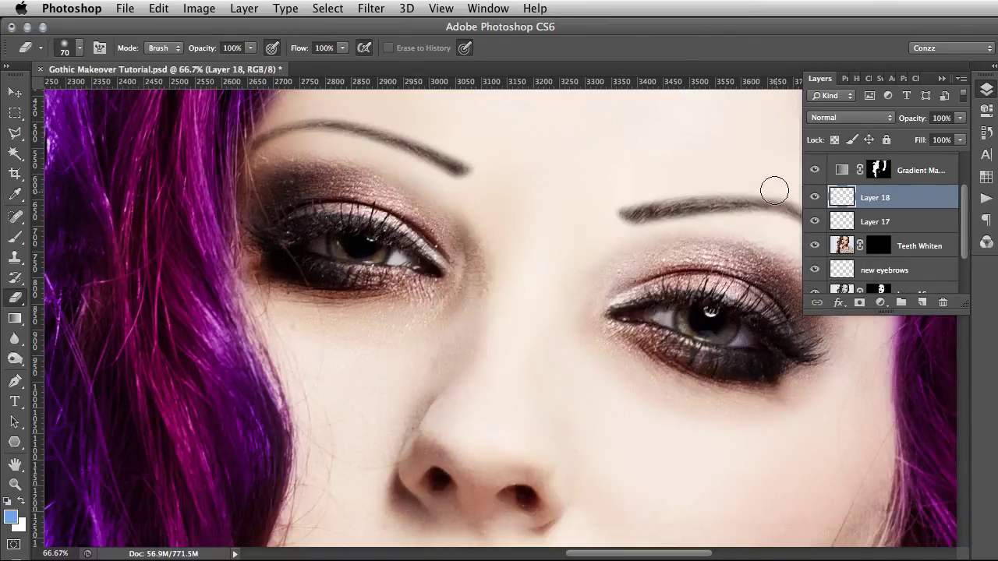
click(846, 118)
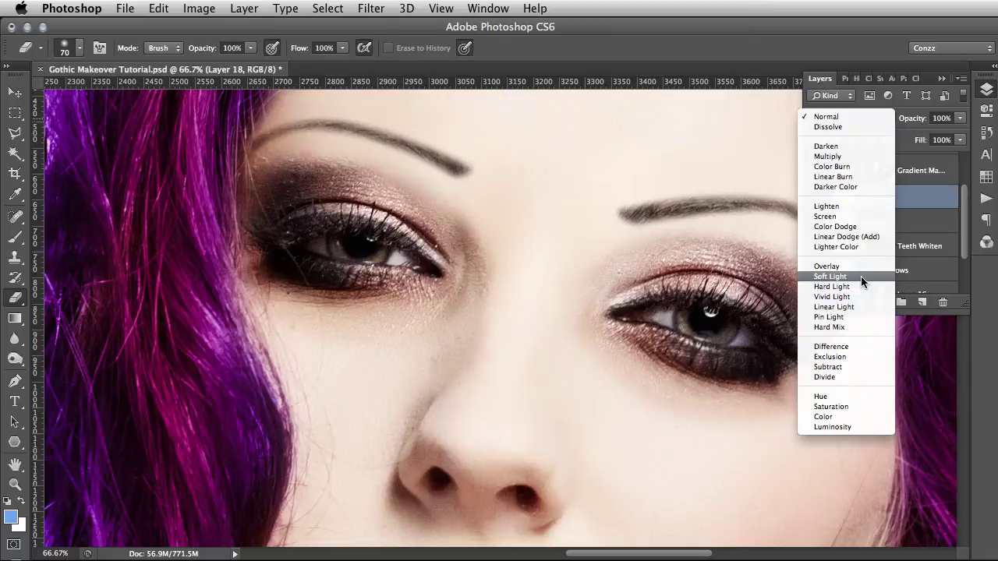
click(830, 276)
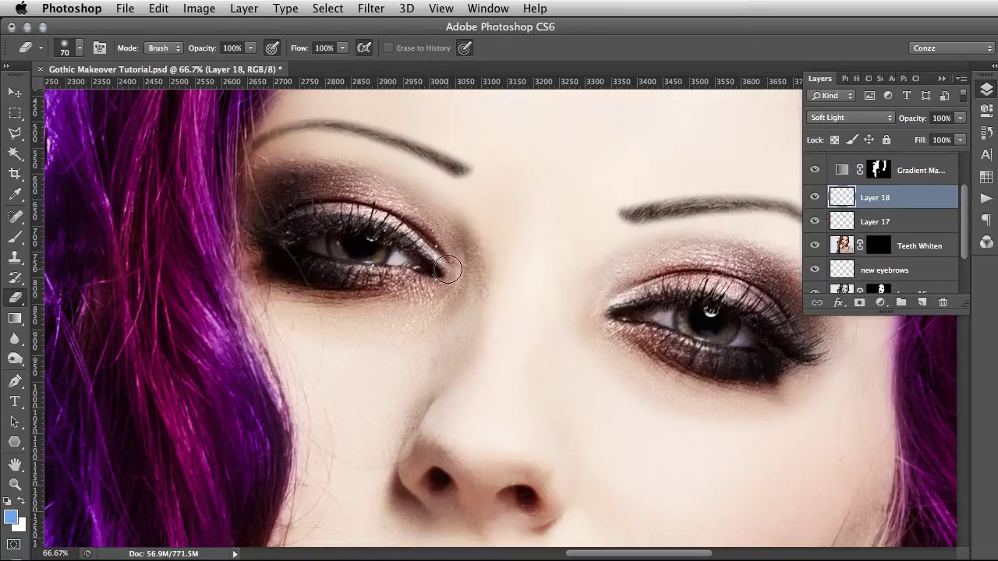
key(bracketleft)
key(b)
key(bracketleft)
key(bracketleft)
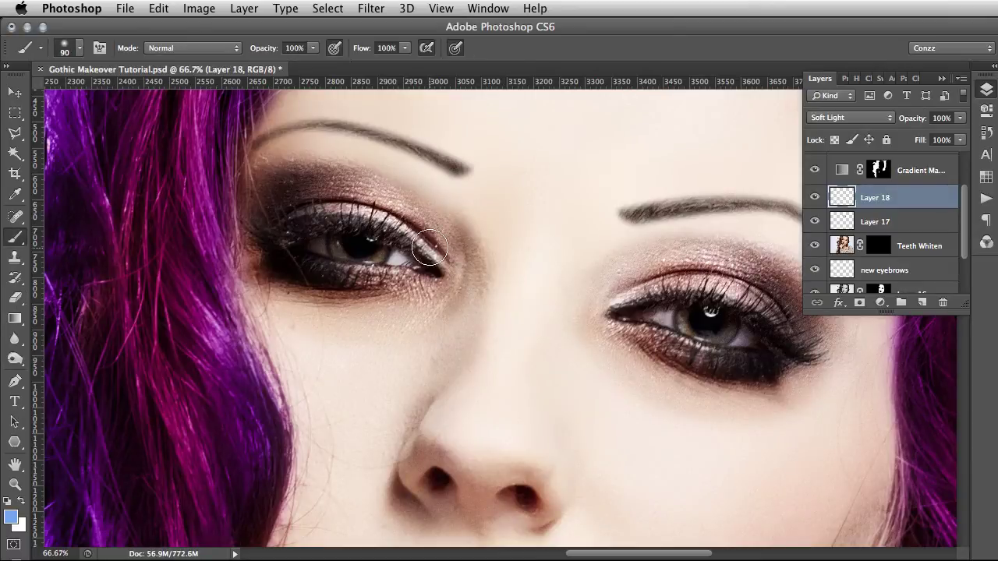
mouse_move(447, 271)
mouse_down()
mouse_move(425, 240)
mouse_move(385, 222)
mouse_move(330, 209)
mouse_move(282, 218)
mouse_up()
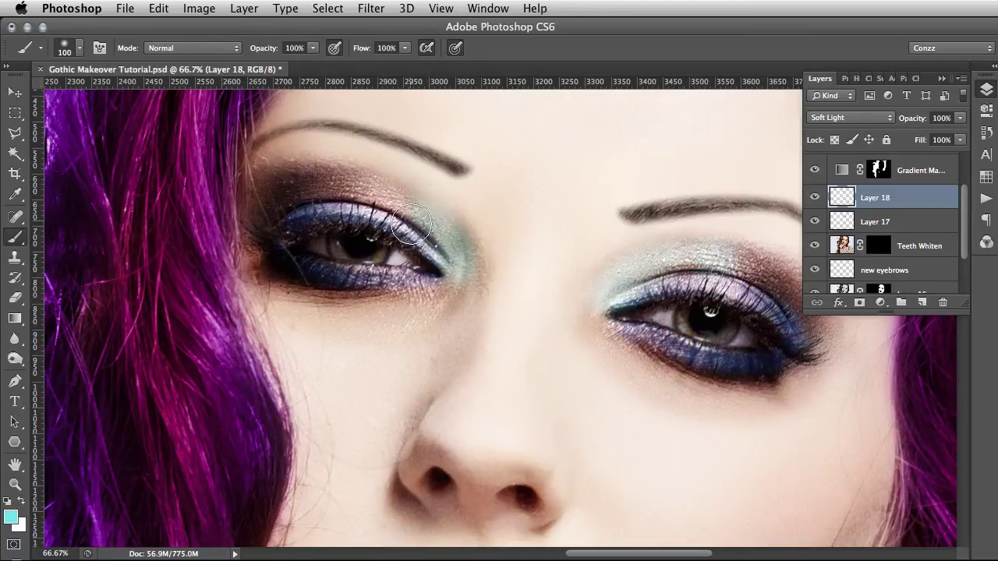
Step: Fit the image on screen, then zoom to 100% on the upper lip
key(z)
right_click(666, 331)
click(667, 329)
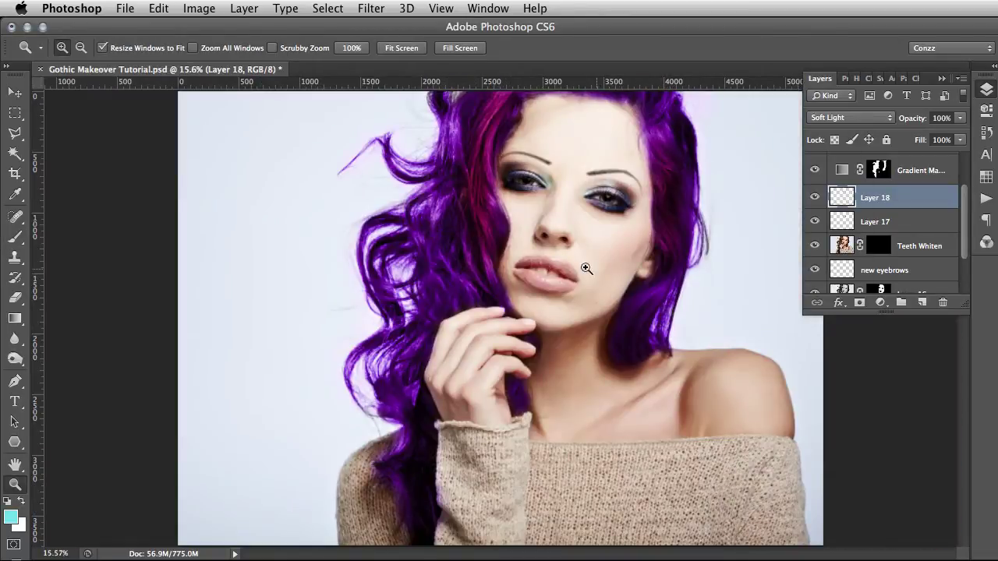
click(538, 268)
click(542, 269)
click(547, 270)
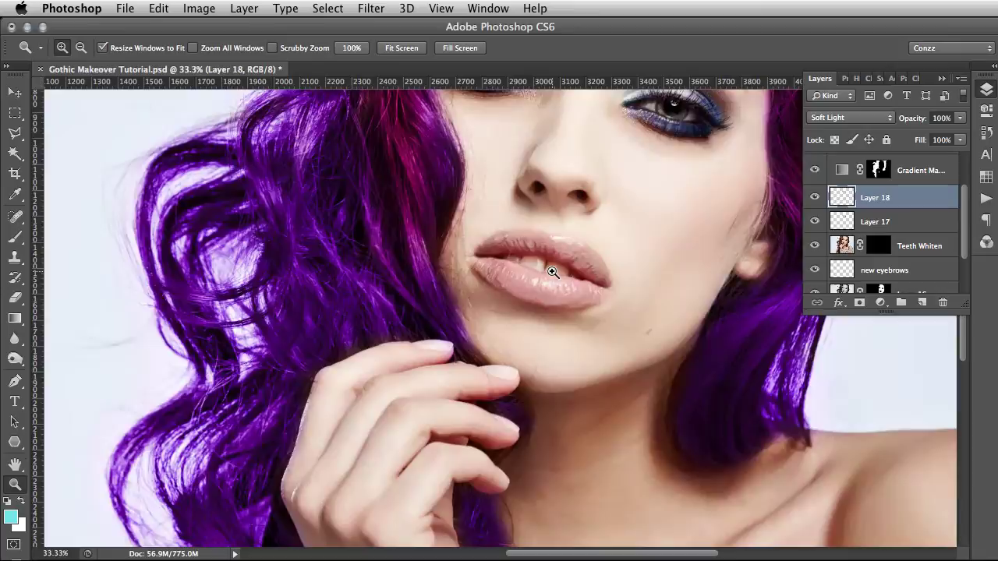
click(553, 272)
click(555, 247)
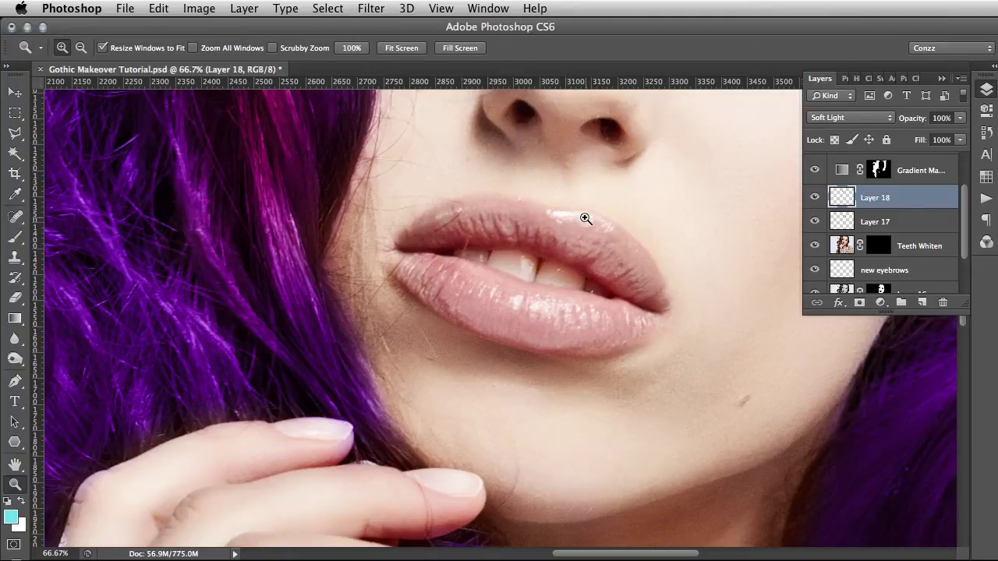
click(539, 246)
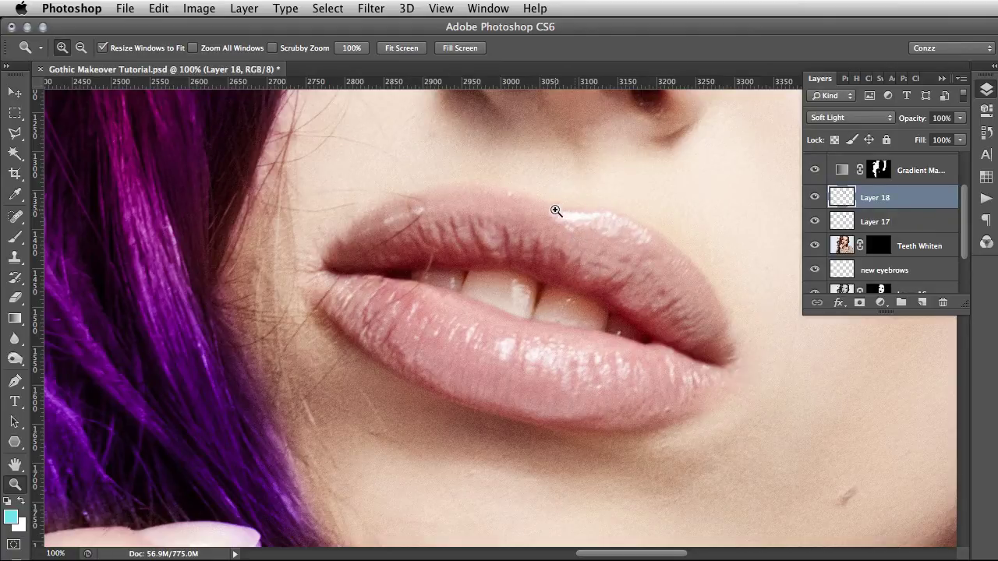
click(881, 302)
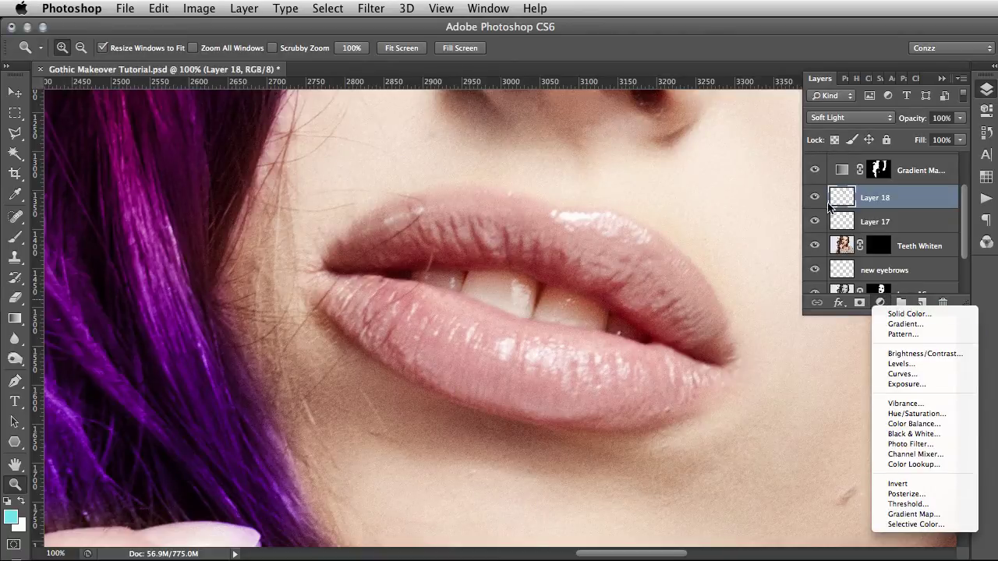
Step: Add a Gradient Map adjustment layer using the Black, White preset
click(881, 302)
click(881, 303)
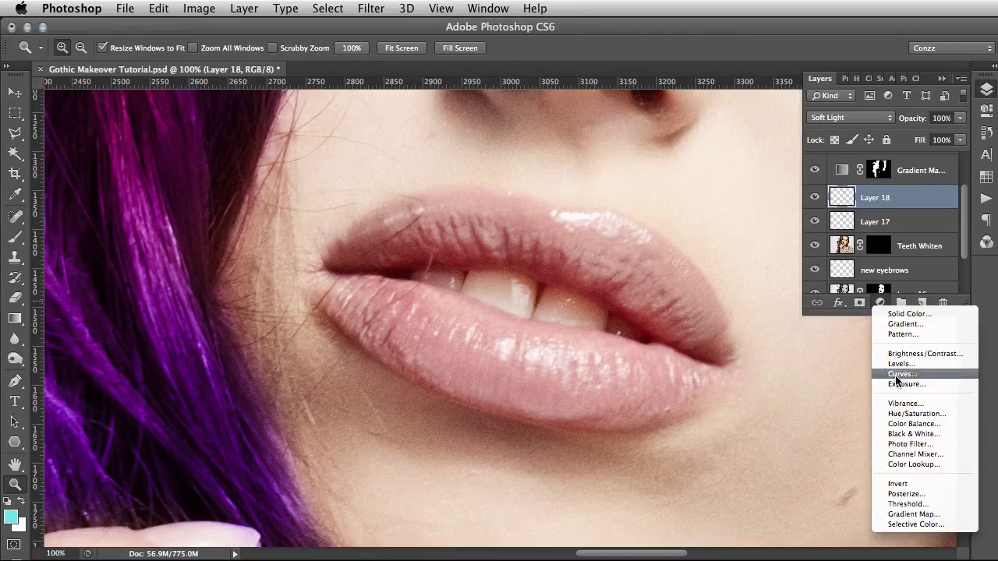
click(912, 513)
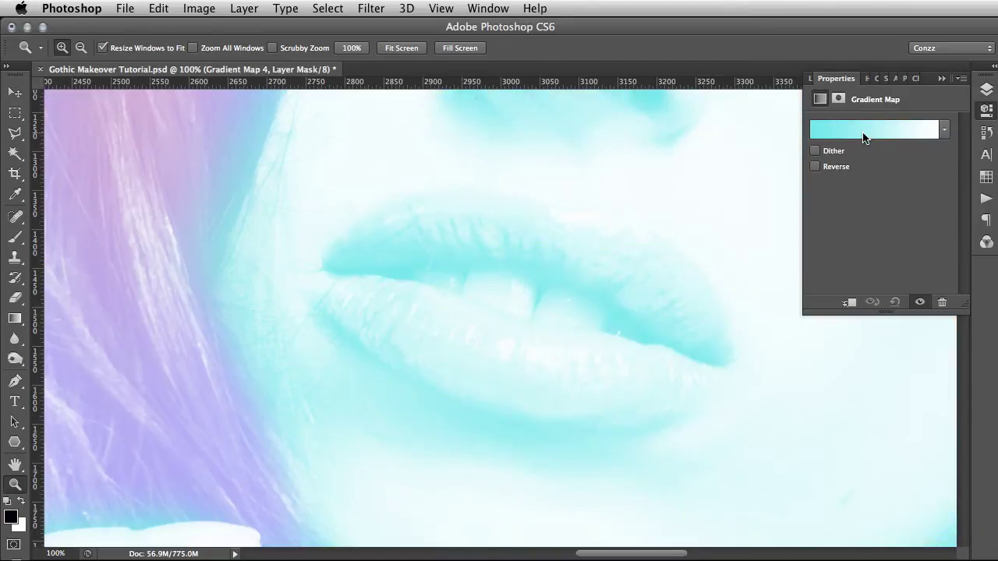
click(863, 138)
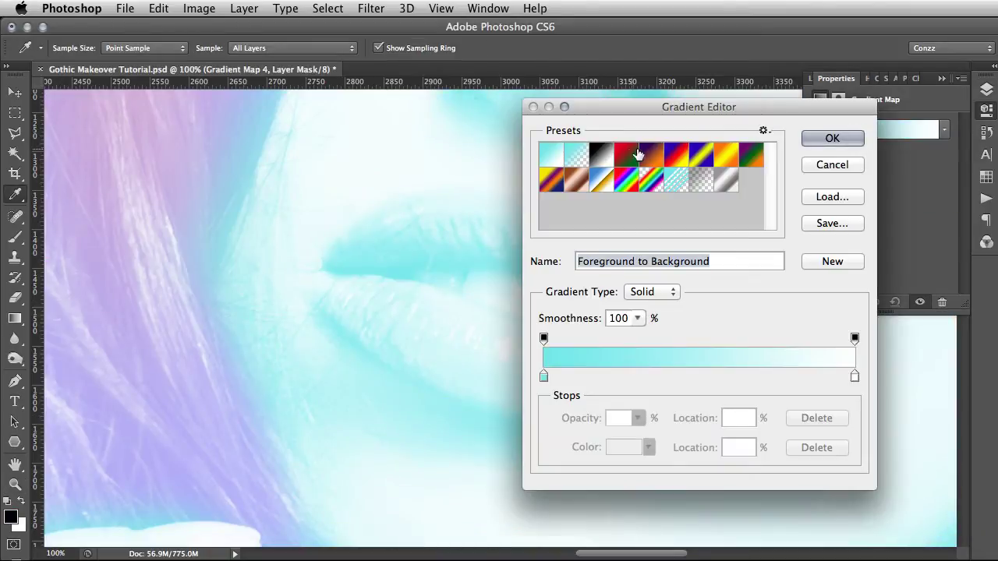
click(599, 155)
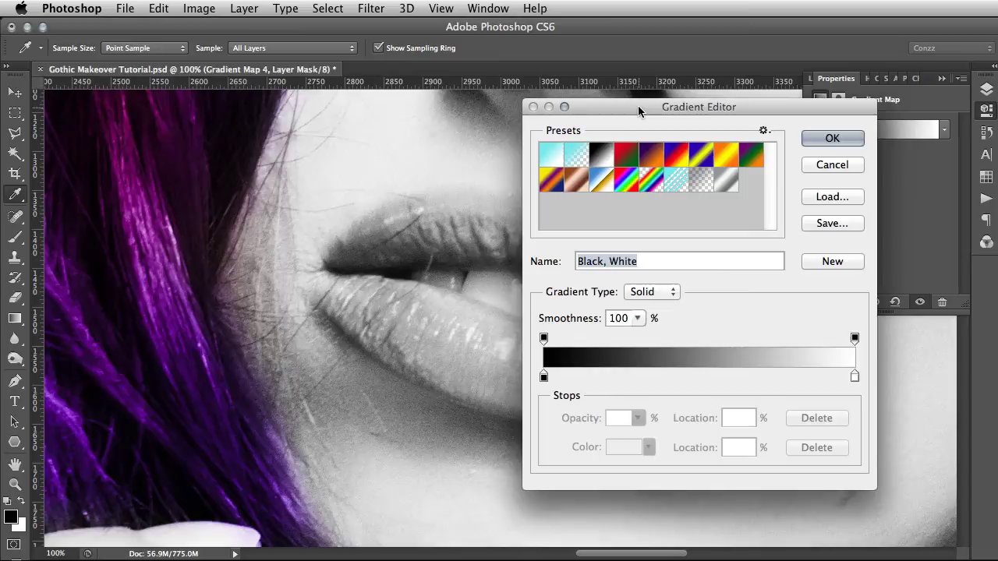
drag(638, 105, 780, 55)
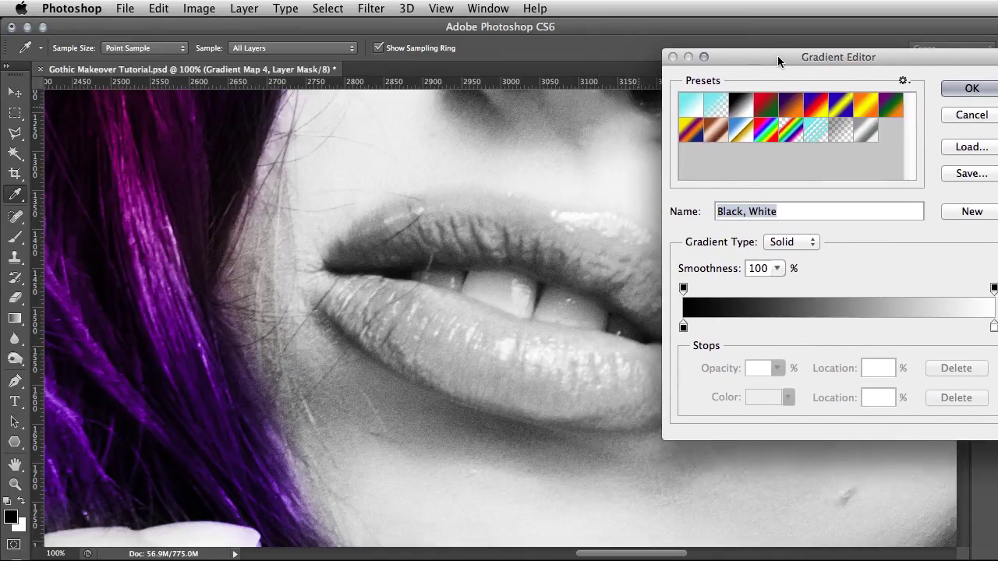
Step: Add a vivid purple colour stop in the middle of the gradient
click(874, 329)
double_click(873, 326)
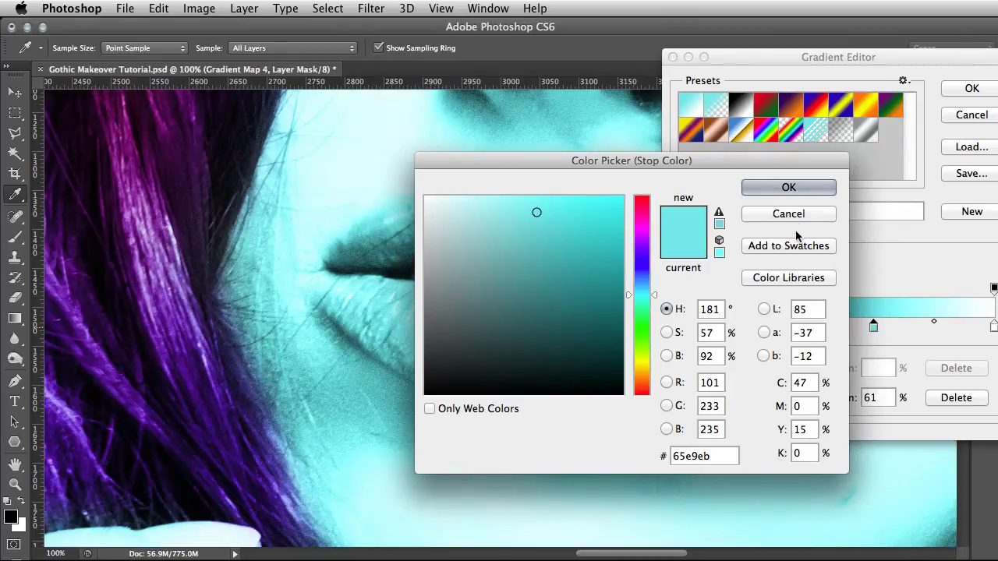
click(641, 243)
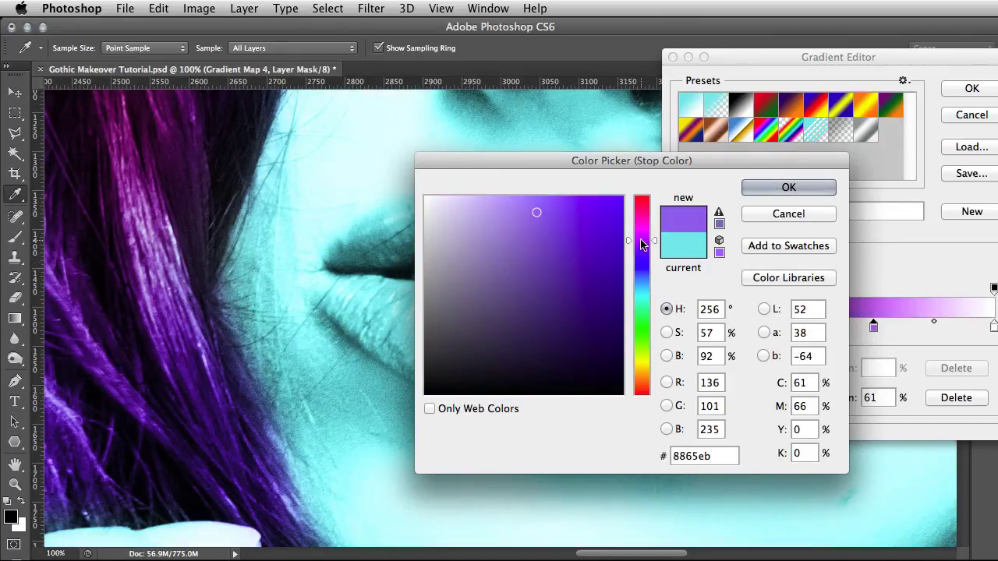
drag(641, 243, 641, 238)
mouse_move(567, 201)
mouse_down()
mouse_move(584, 203)
mouse_move(598, 227)
mouse_up()
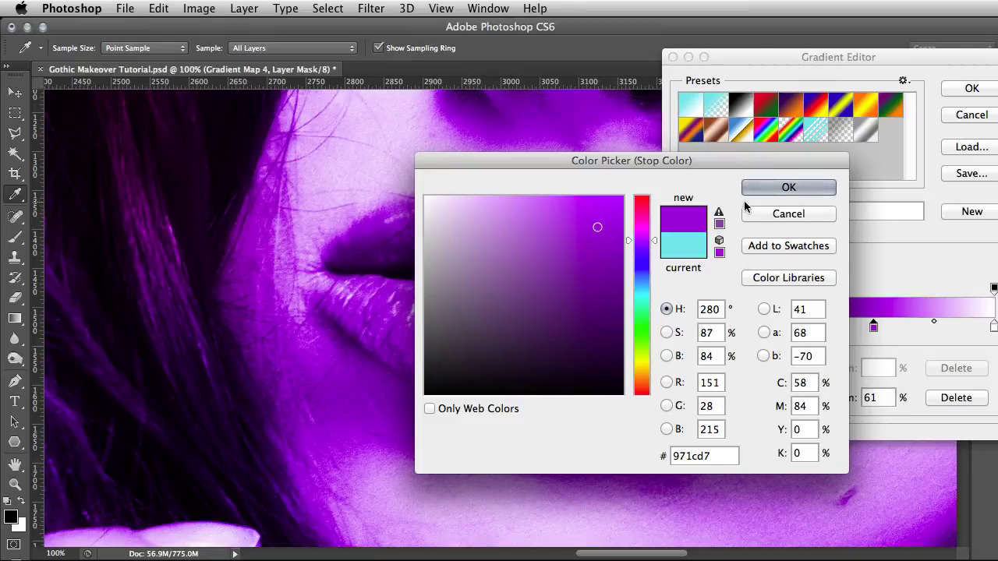
click(768, 187)
Step: Place the purple stop at about 71% and the white stop at 100%, then apply the gradient
drag(788, 56, 117, 17)
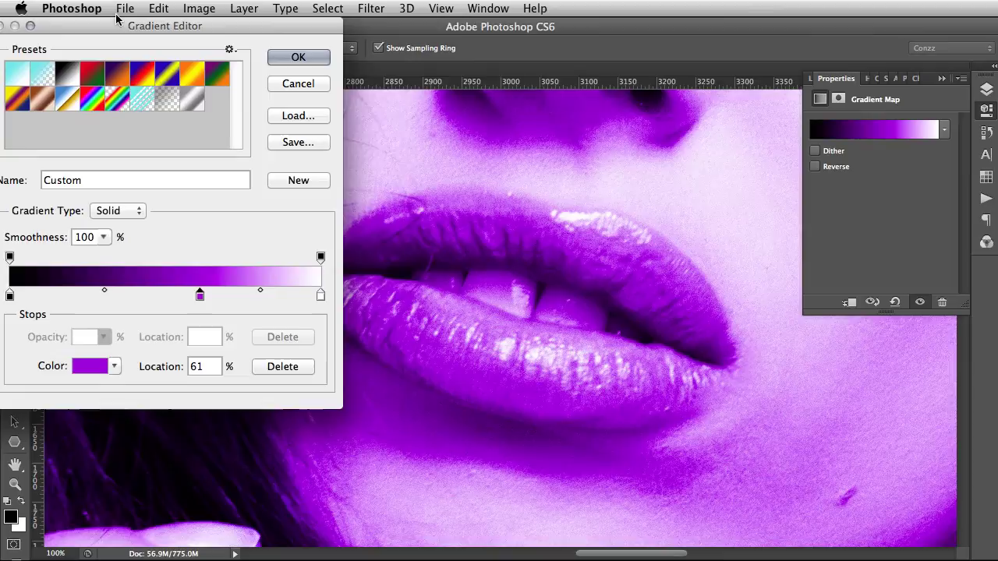
drag(199, 296, 236, 297)
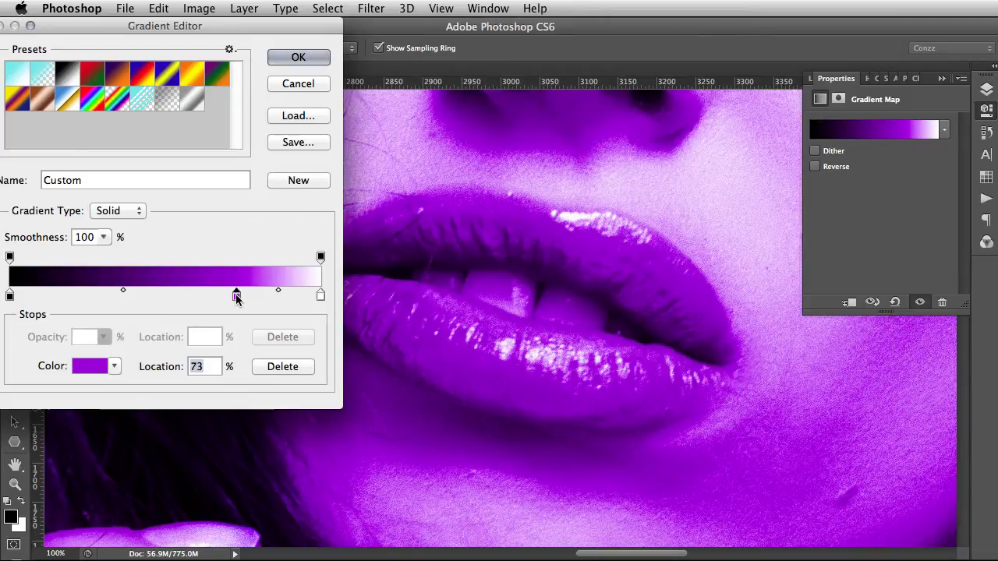
mouse_move(320, 296)
mouse_down()
mouse_move(308, 301)
mouse_move(322, 301)
mouse_up()
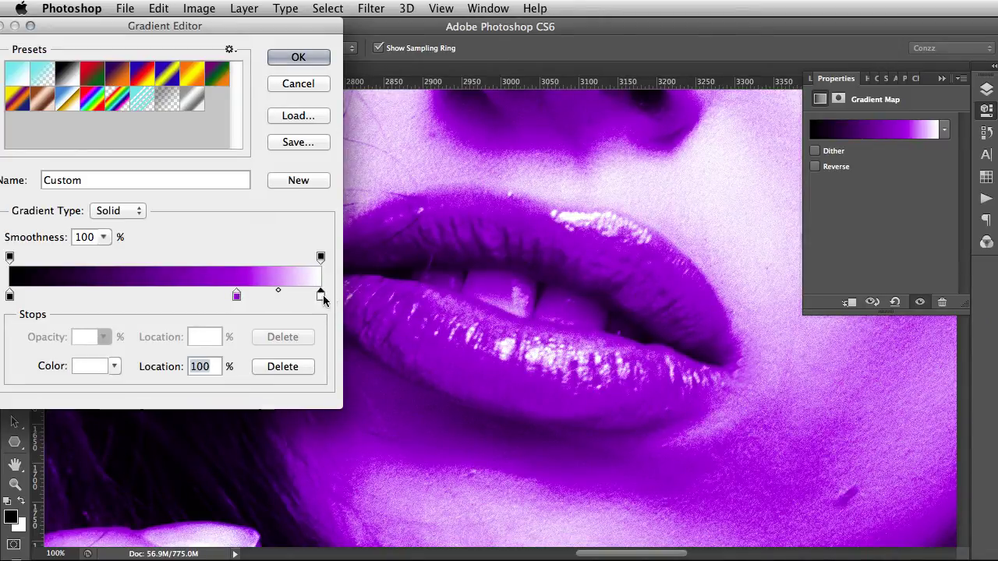
drag(236, 296, 229, 298)
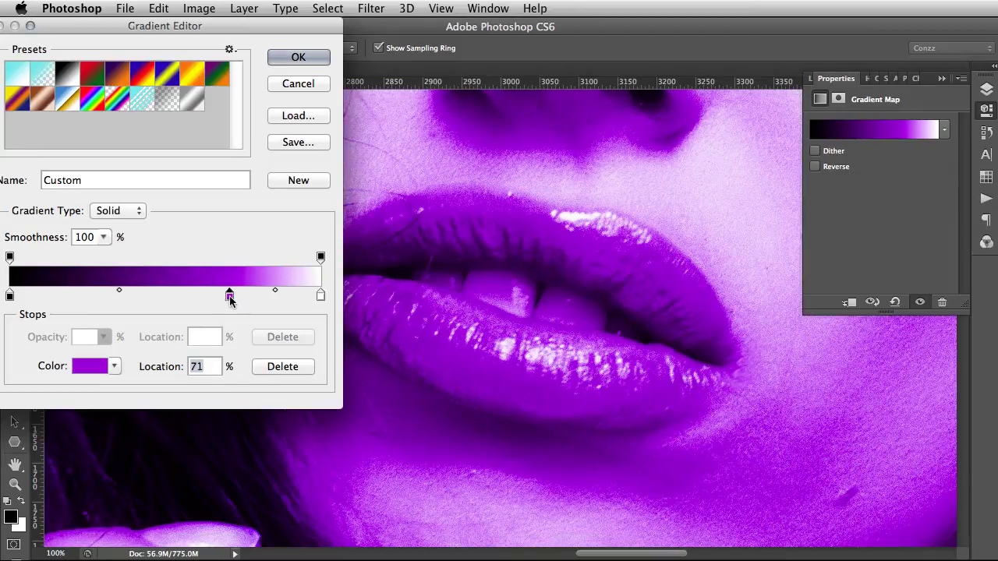
drag(231, 29, 377, 84)
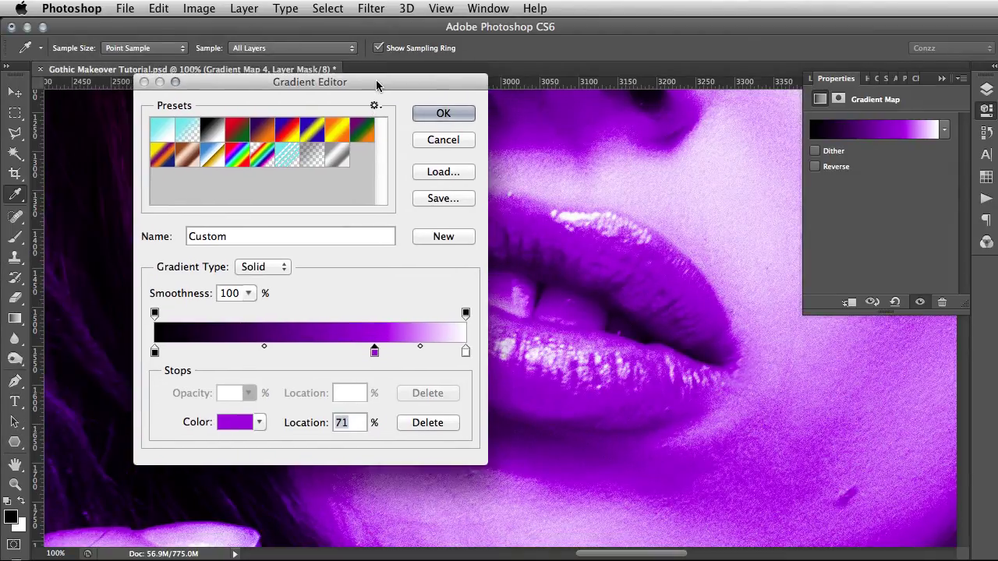
click(443, 113)
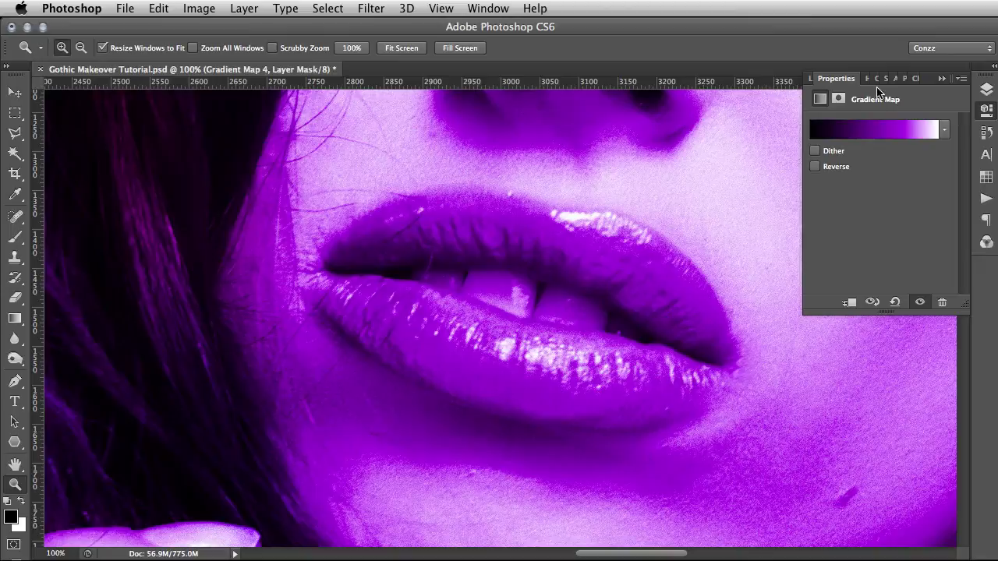
click(986, 88)
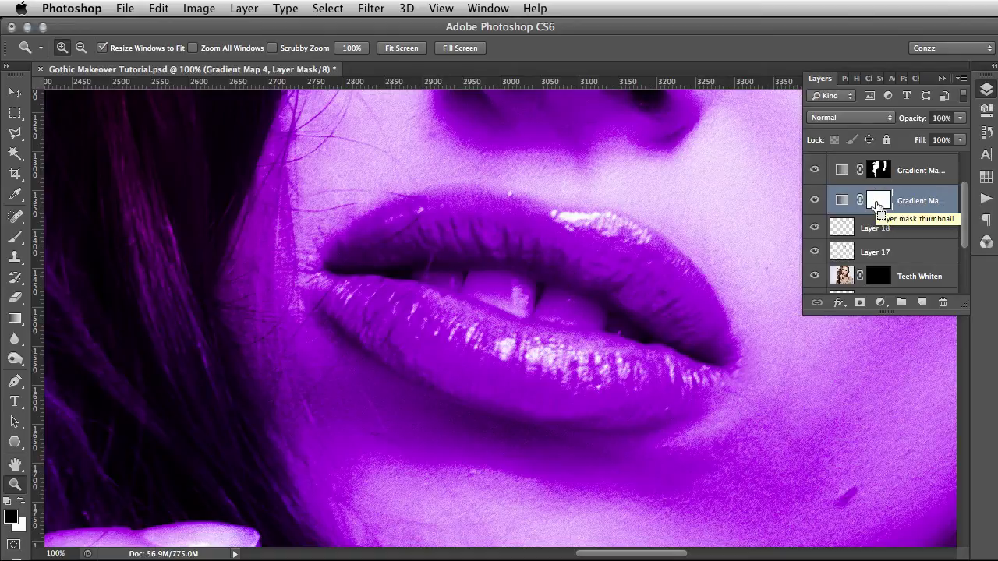
Step: Invert Gradient Map 4's mask and paint white over the lips with a size-80 brush
key(super+i)
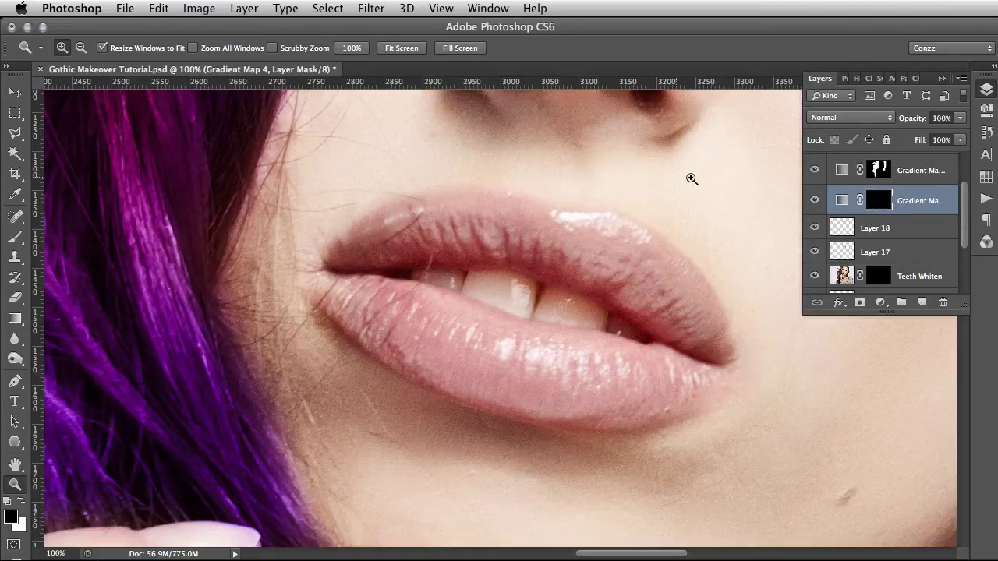
key(b)
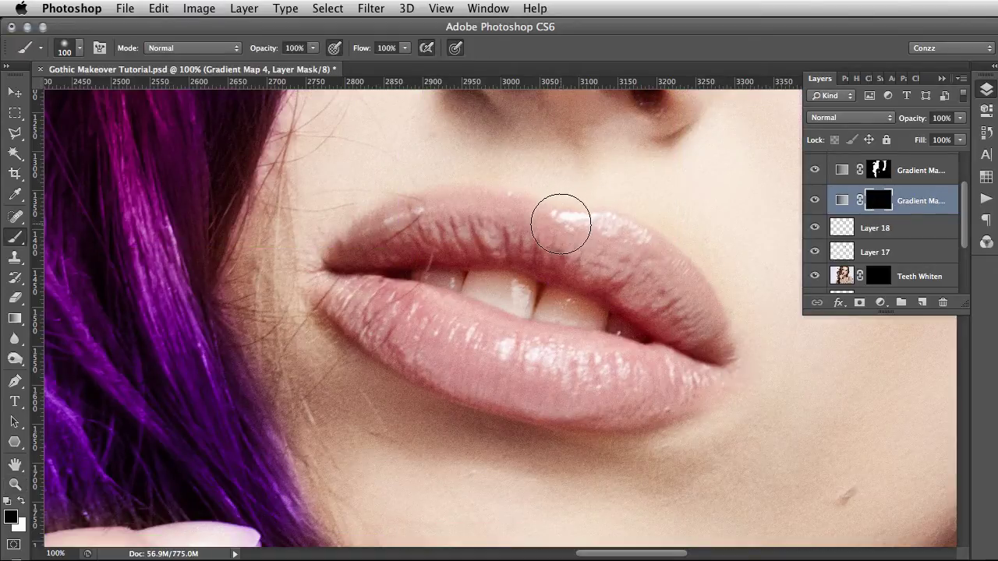
key(x)
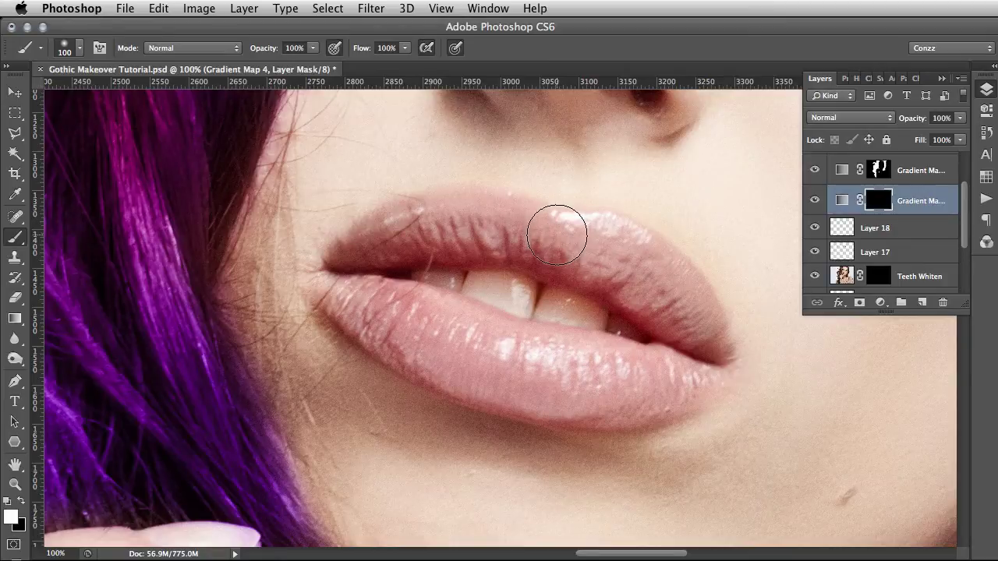
mouse_move(574, 236)
mouse_down()
mouse_move(467, 217)
mouse_move(397, 235)
mouse_move(364, 260)
mouse_move(640, 264)
mouse_move(534, 355)
mouse_move(519, 382)
mouse_move(632, 408)
mouse_move(704, 335)
mouse_up()
key(bracketleft)
key(bracketleft)
key(z)
Step: Zoom to 33.3% on the lips and reopen the gradient to darken the purple stop
key(ctrl+0)
click(566, 259)
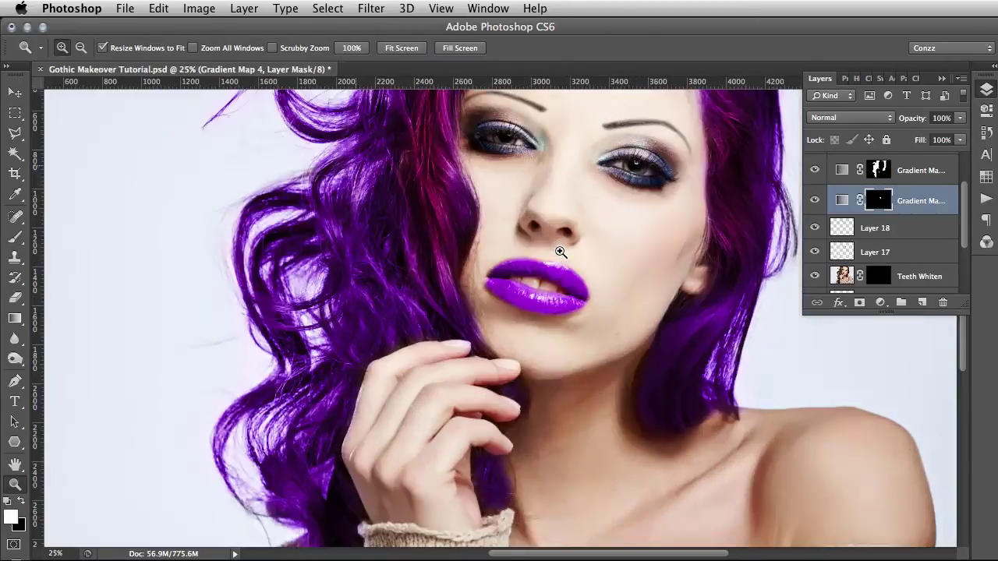
click(561, 252)
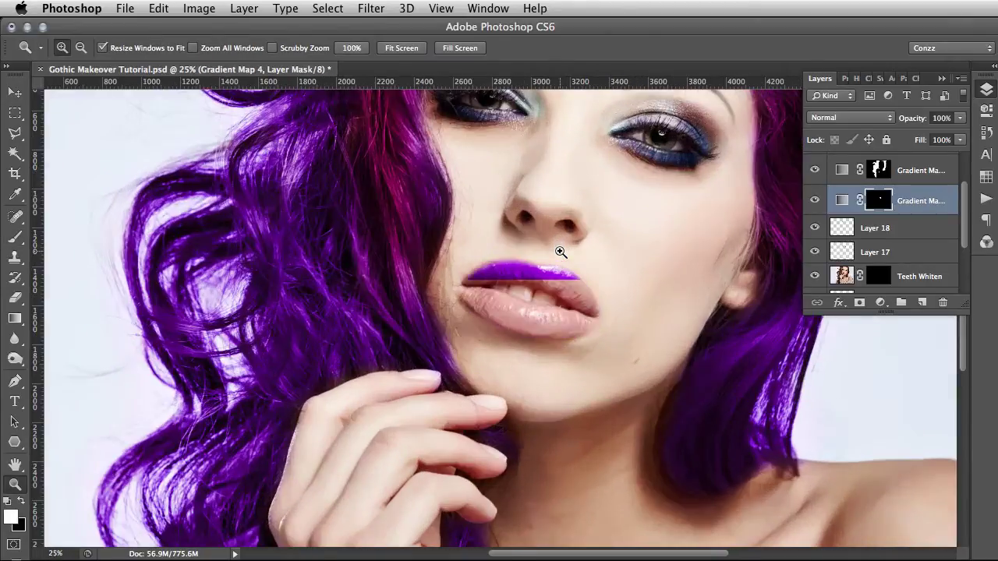
double_click(842, 205)
click(870, 129)
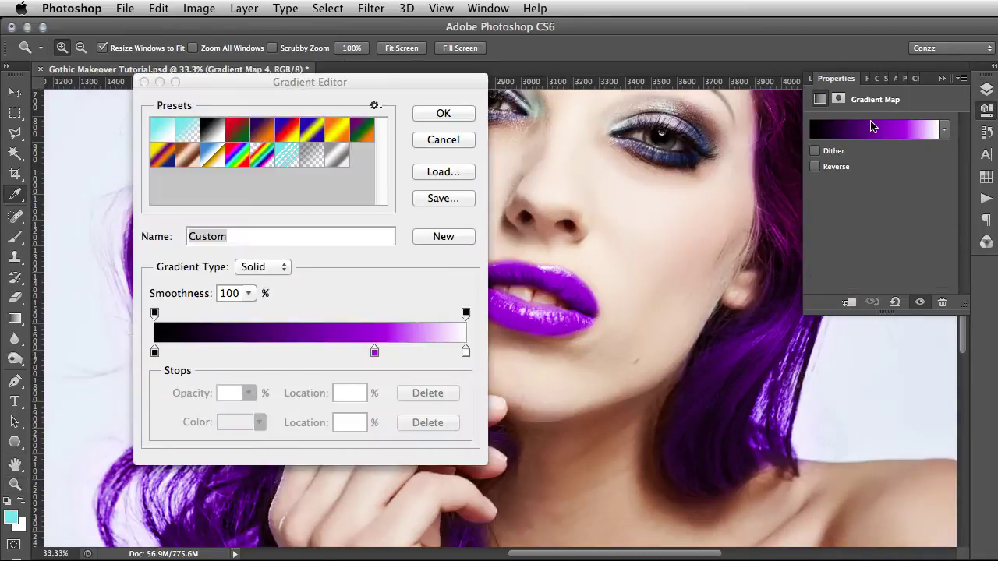
double_click(374, 351)
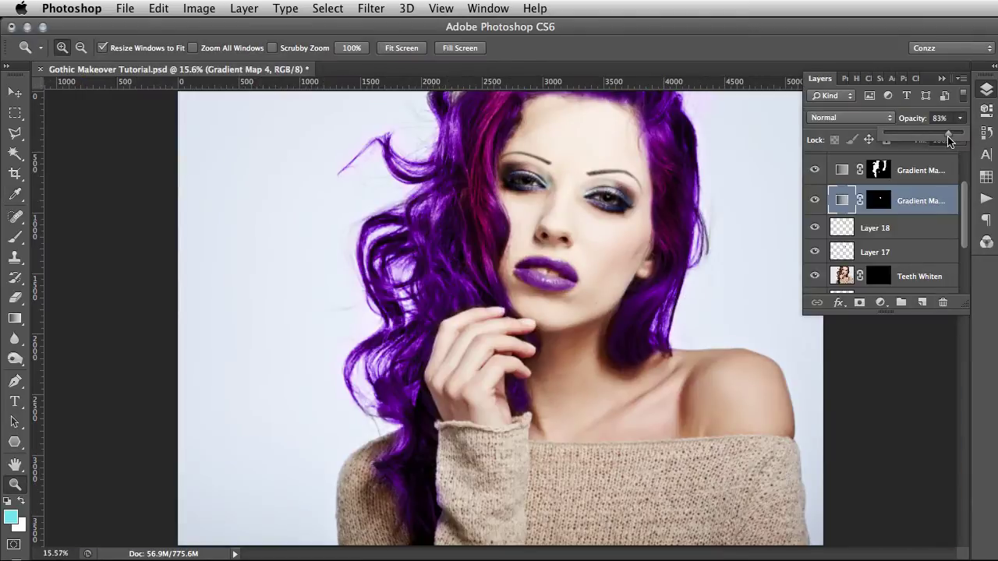
Step: Show layer group 1 for deeper gothic tones, then zoom to 50% on the eyes and brows
click(561, 202)
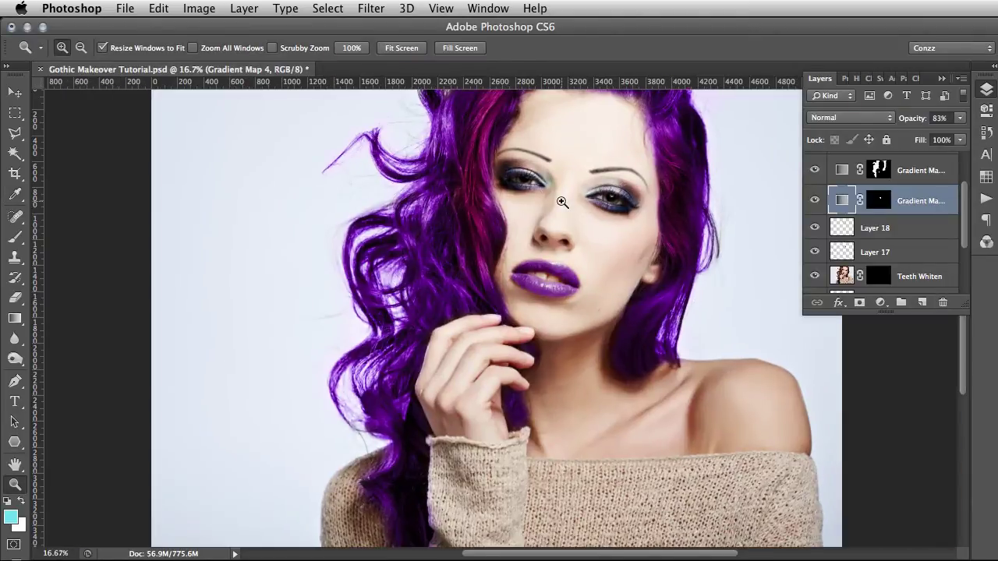
click(561, 202)
drag(545, 226, 515, 279)
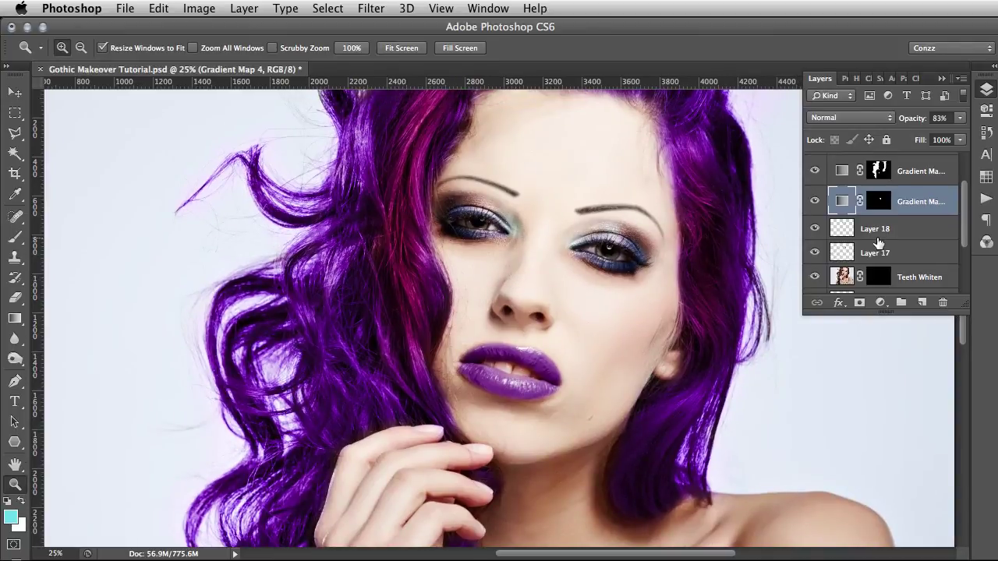
scroll(876, 251, up, 2)
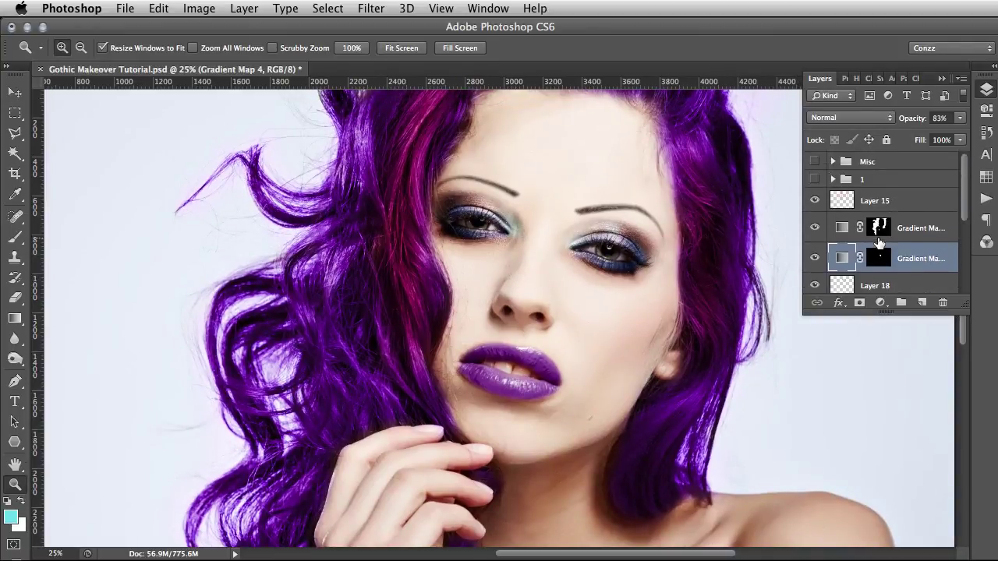
click(814, 180)
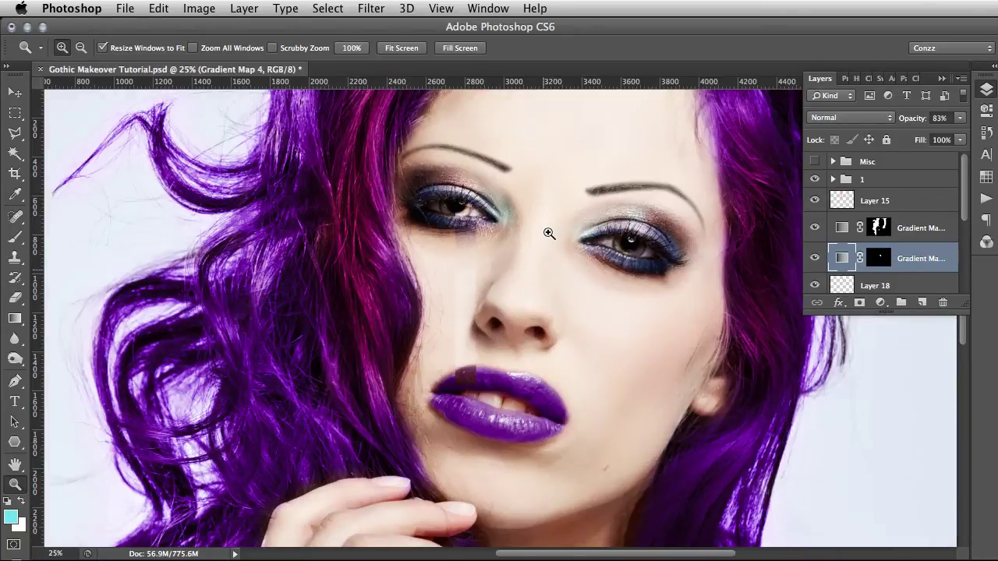
click(549, 233)
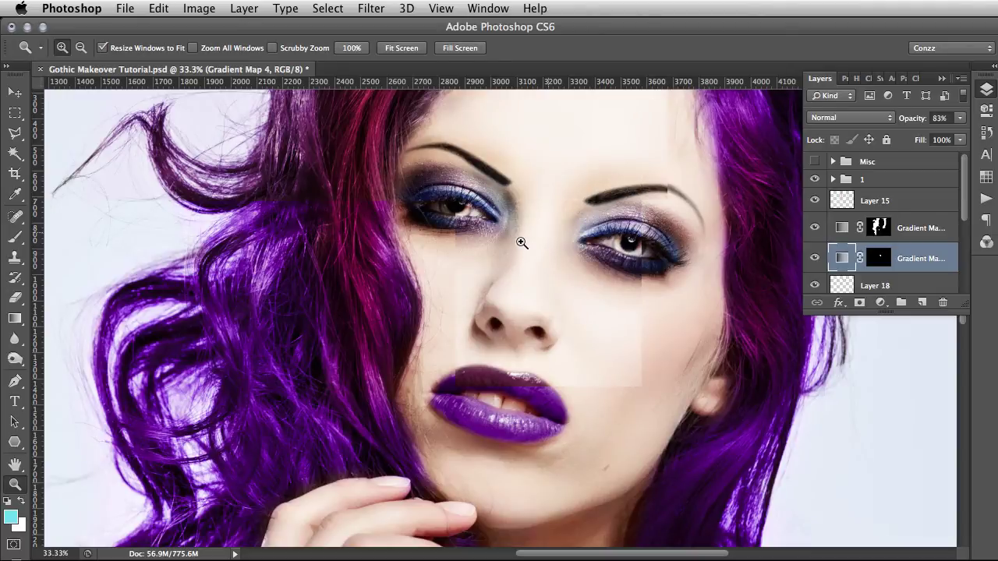
click(522, 243)
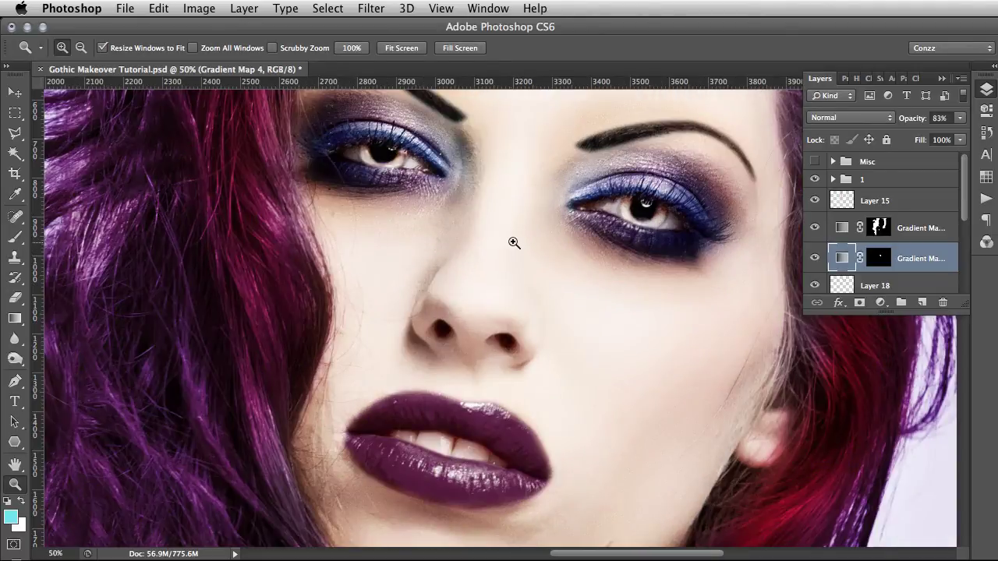
drag(504, 238, 510, 294)
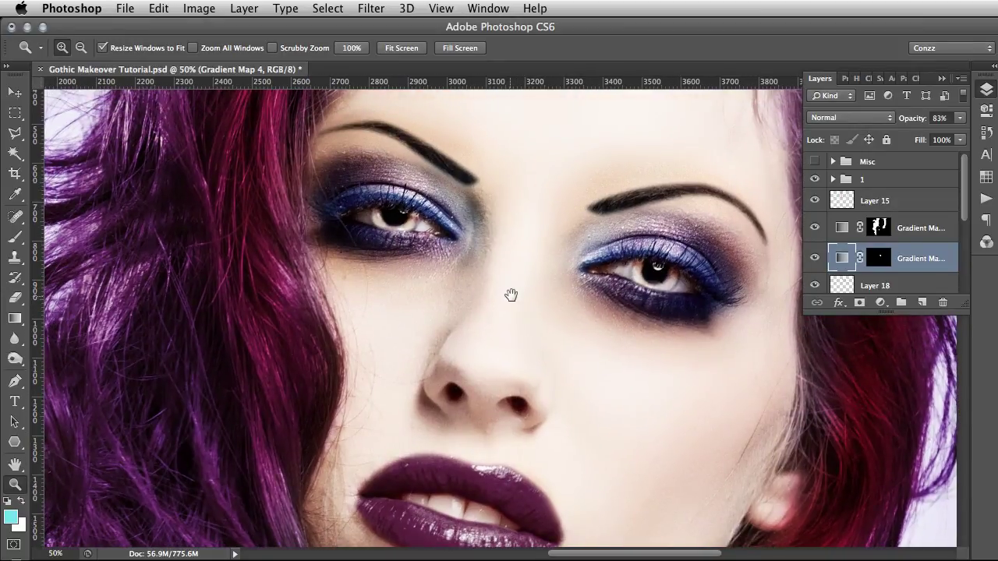